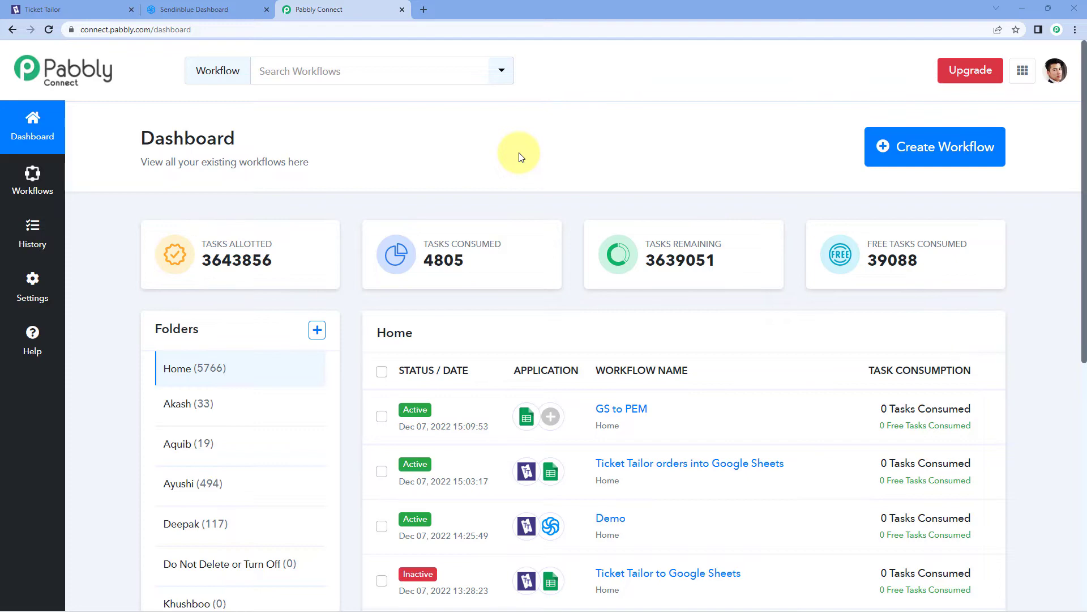
Create a new workflow named 'Ticket Tailor to Sendinblue'
left_click(966, 146)
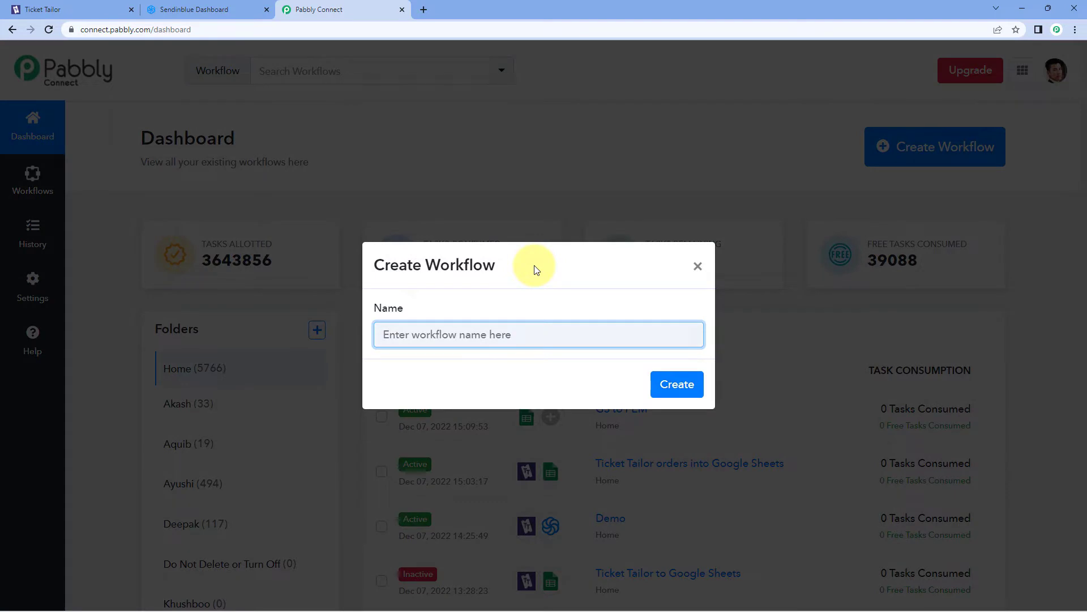
type("Ticket Tail")
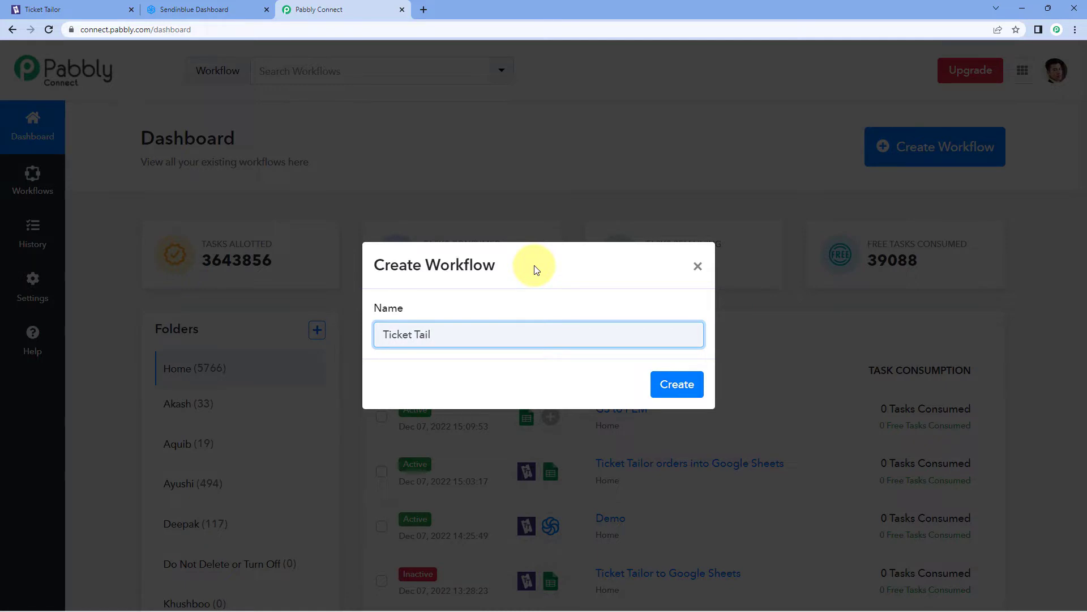
type("or to Sendinblue")
left_click(672, 386)
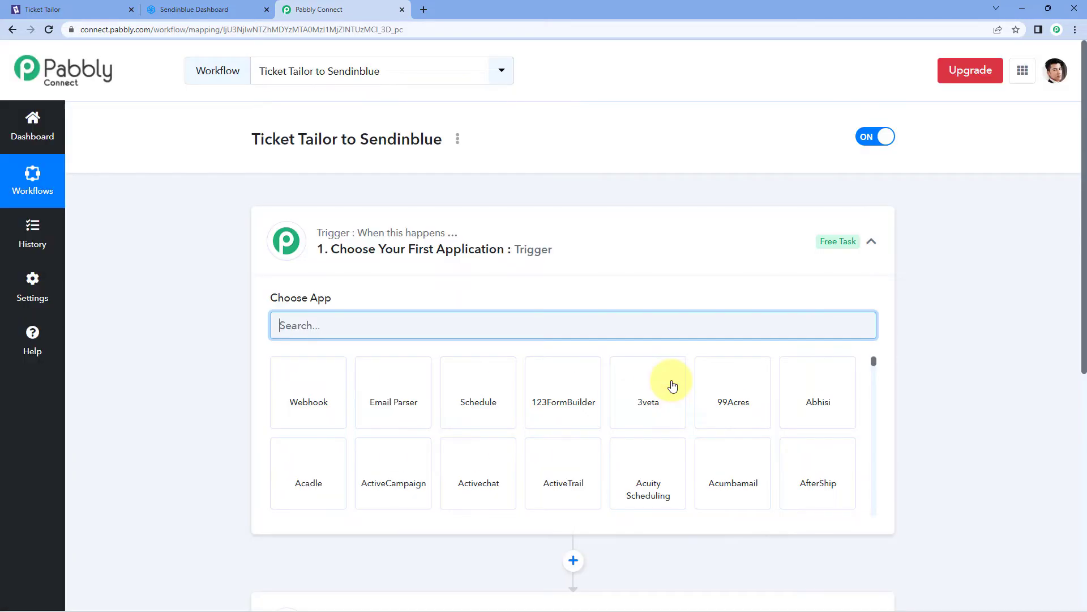
Expand the workflow's trigger step card to show its app choices
left_click(595, 221)
scroll(181, 215, "down", 1)
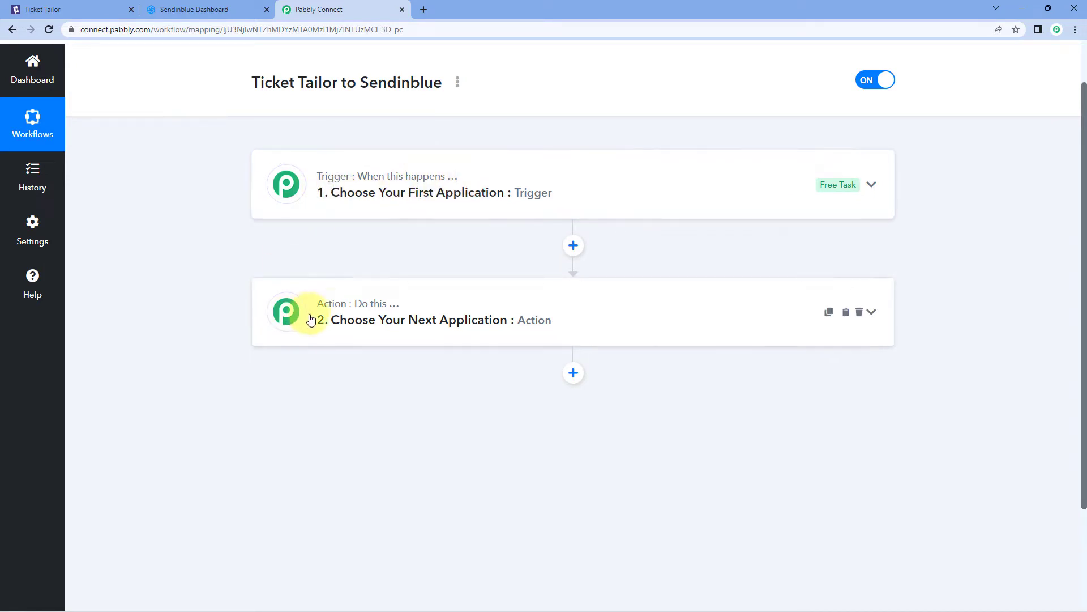
scroll(263, 299, "up", 1)
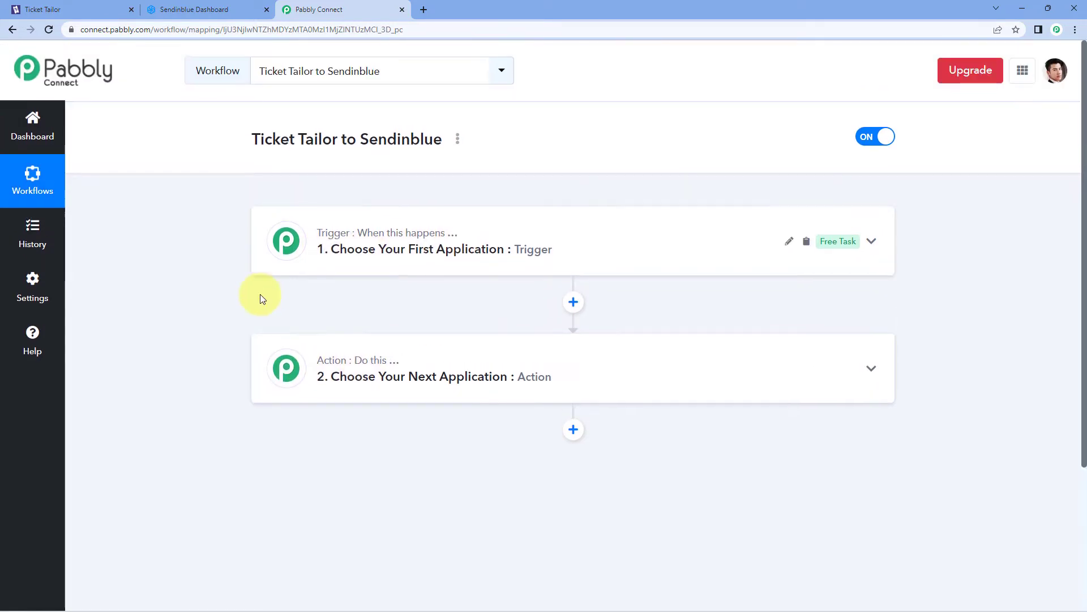
left_click(356, 249)
scroll(175, 274, "down", 2)
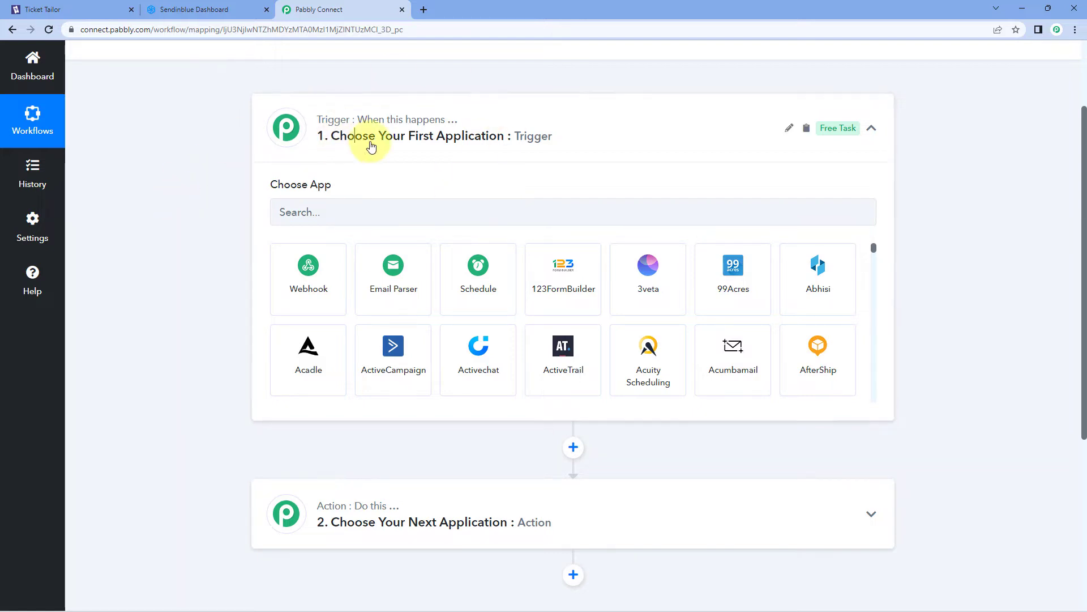
Set the trigger app to Ticket Tailor with the New Ticket Order event
left_click(355, 218)
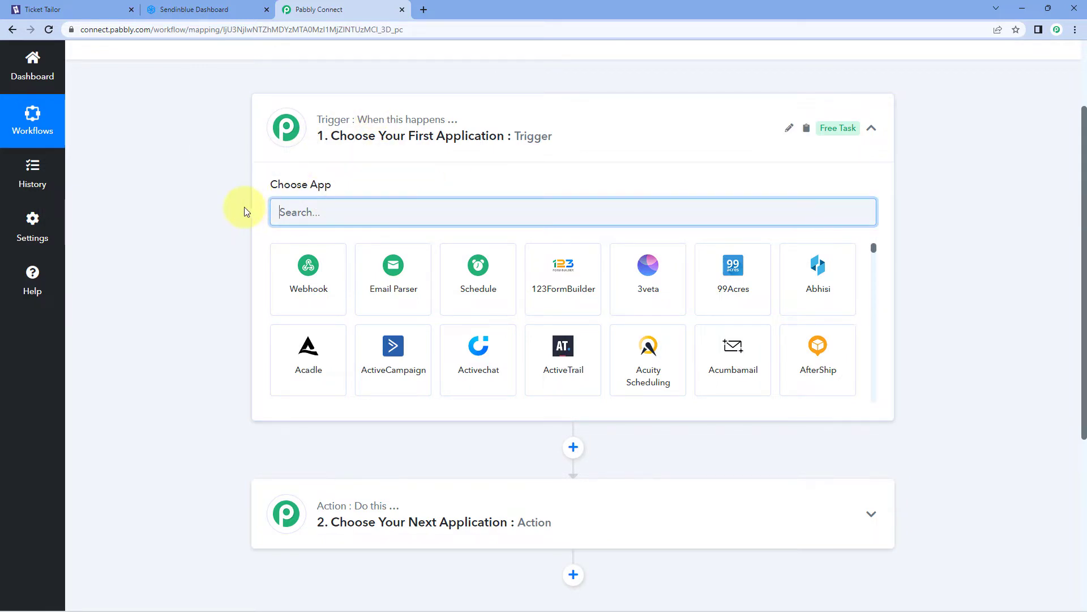
type("Ti")
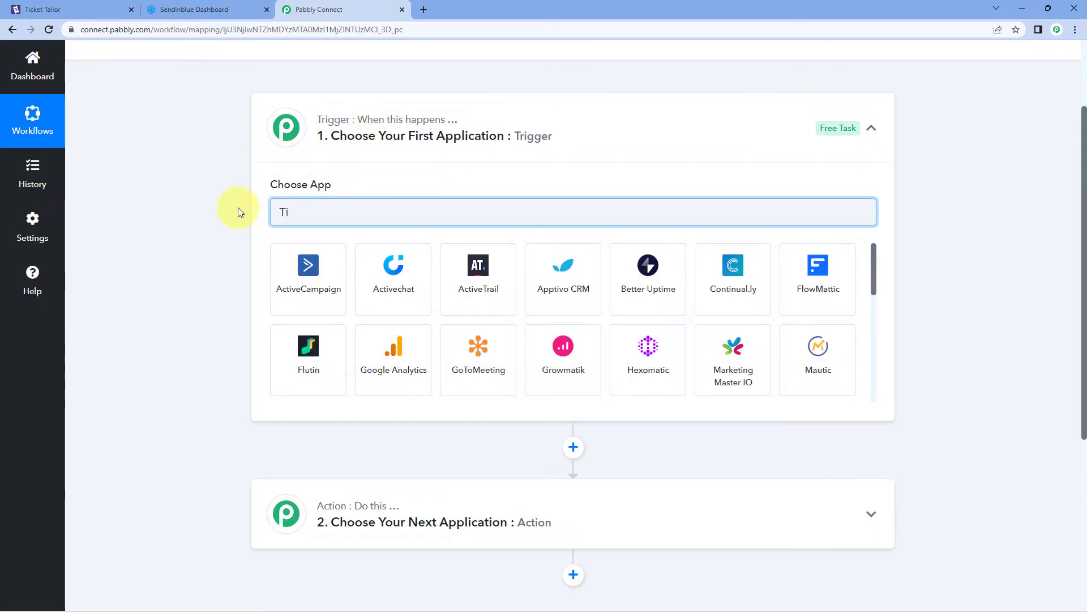
type("cket")
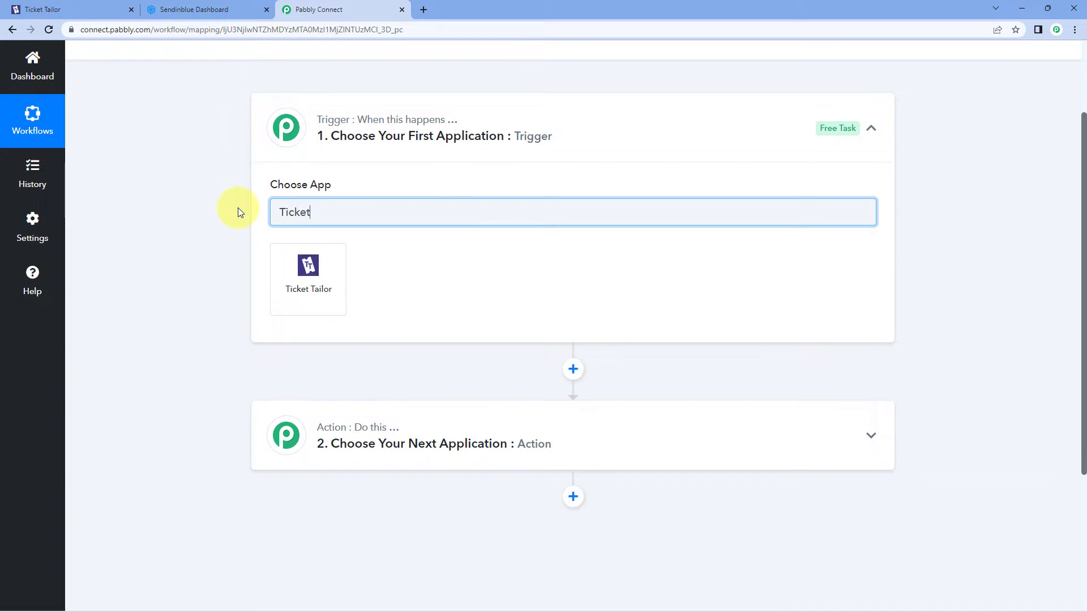
left_click(310, 274)
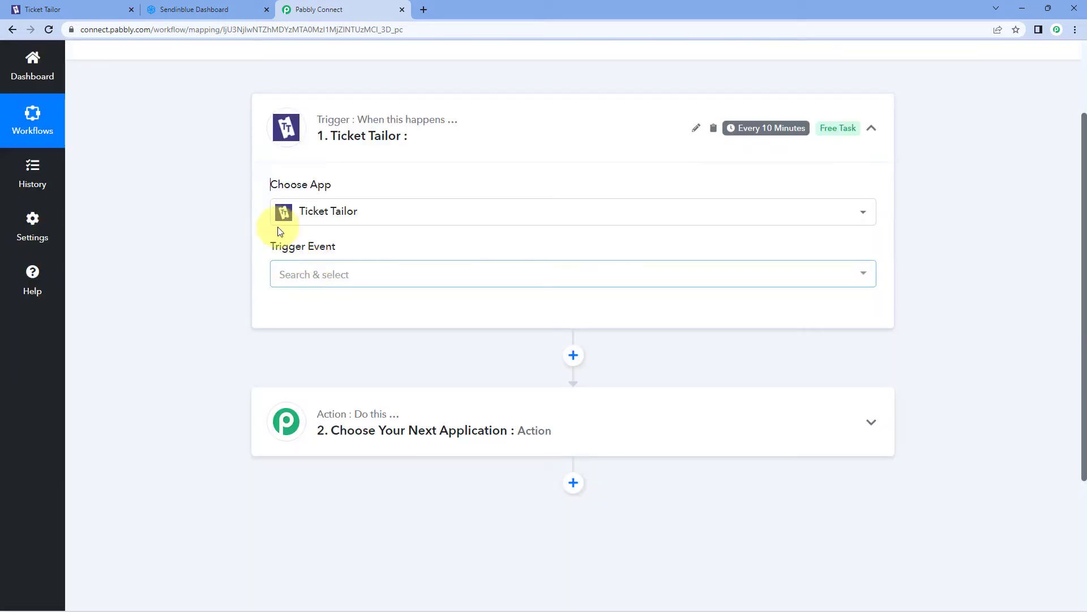
left_click(361, 275)
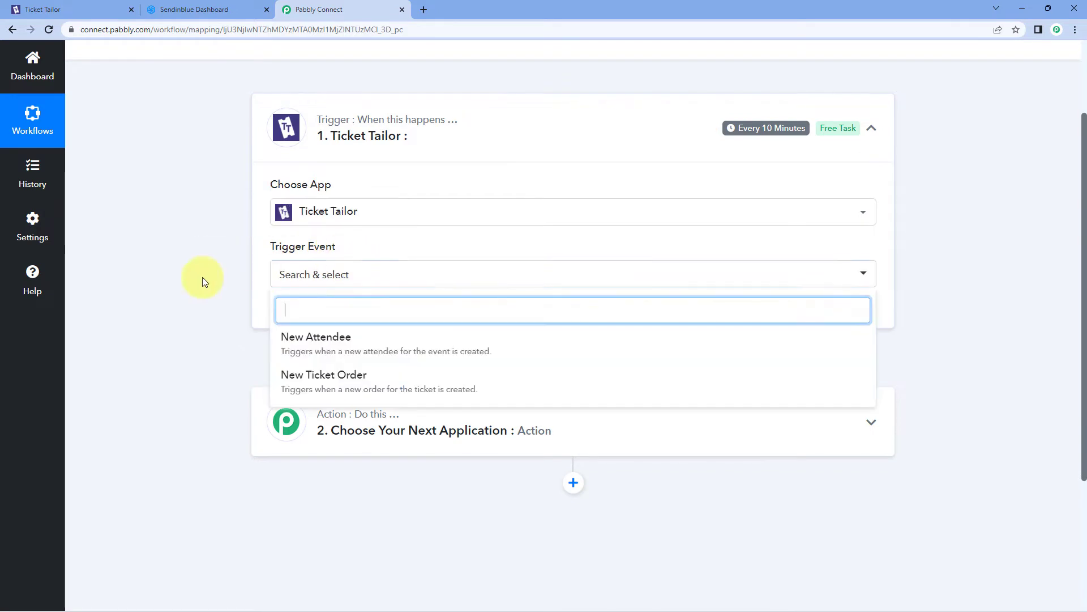
scroll(226, 306, "down", 1)
left_click(391, 326)
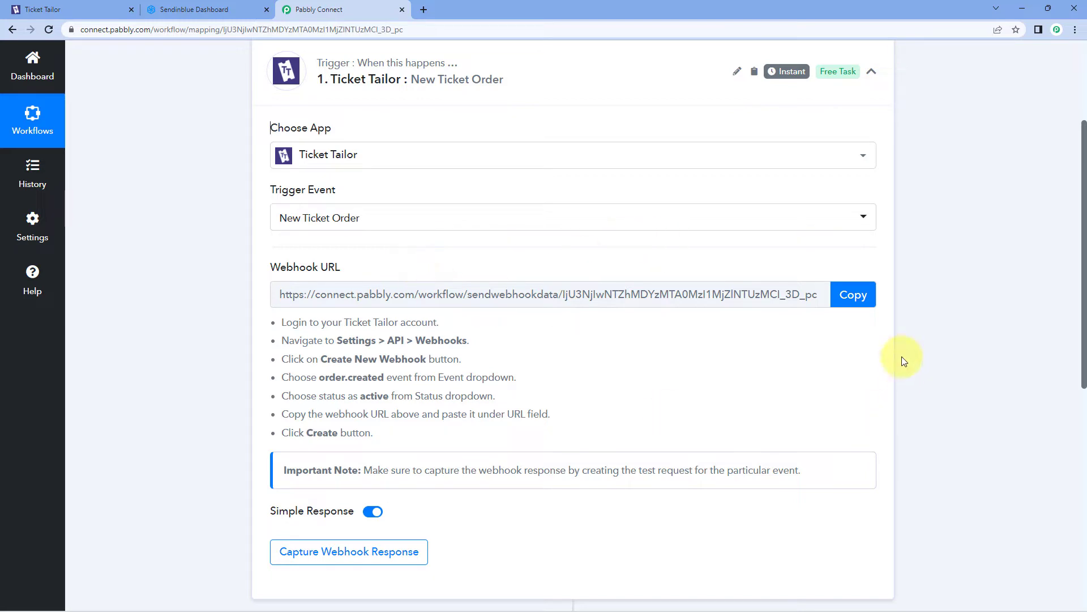
Copy the trigger's webhook URL so it waits for a response
left_click(855, 303)
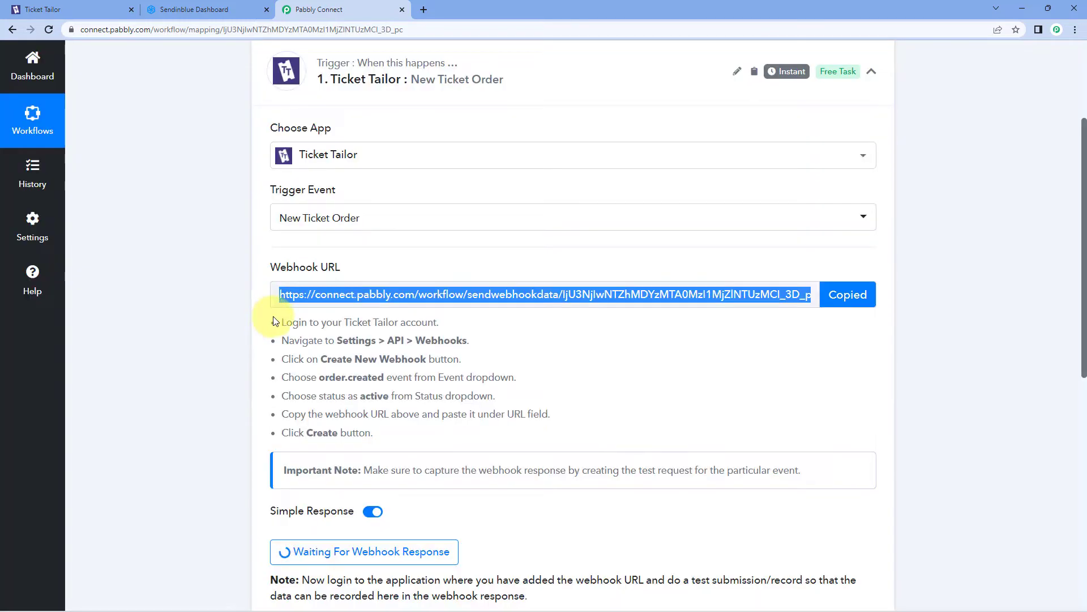
left_click_drag(273, 321, 444, 432)
left_click(382, 417)
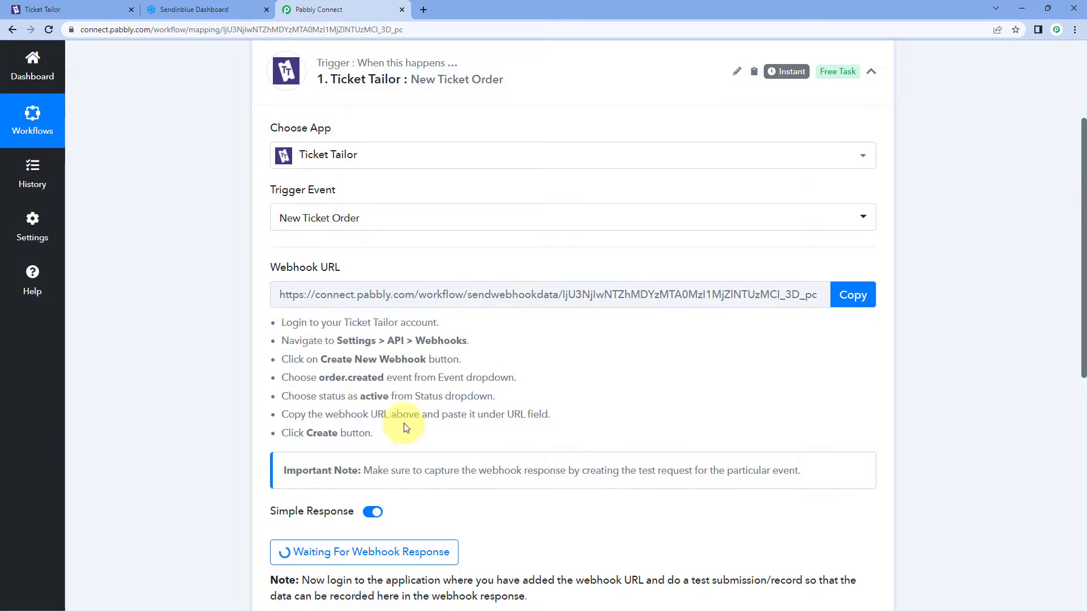
In Ticket Tailor's Settings > API > Webhooks, start a new webhook
left_click(95, 6)
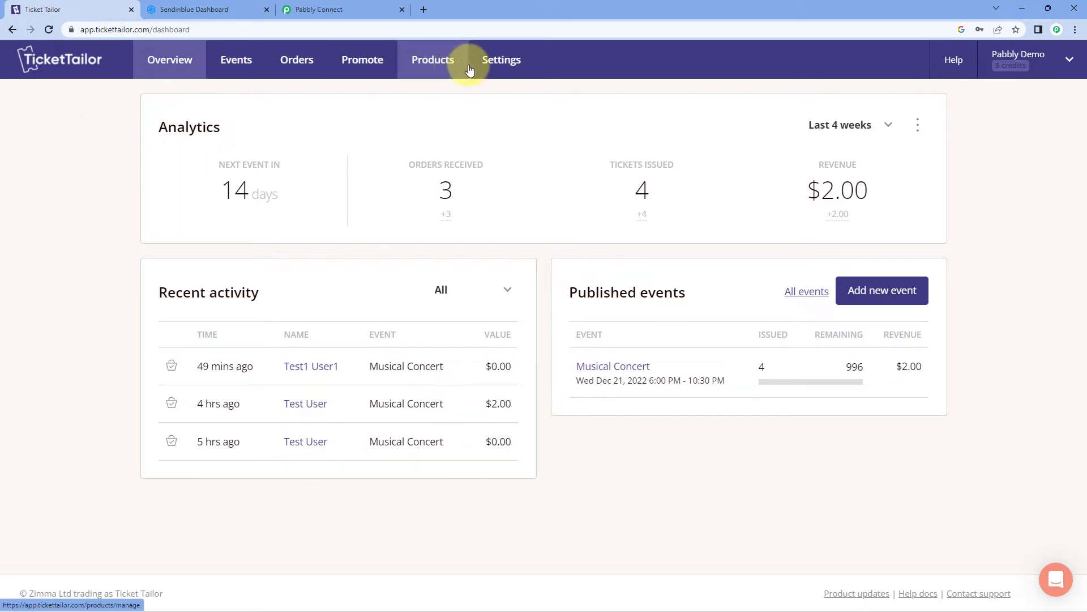
left_click(498, 63)
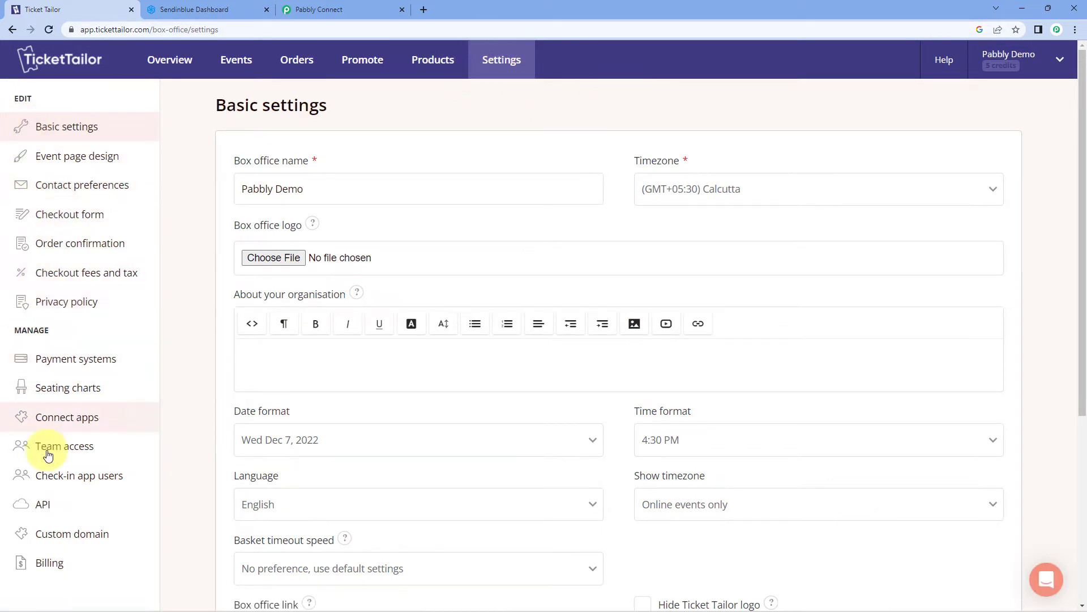
left_click(73, 510)
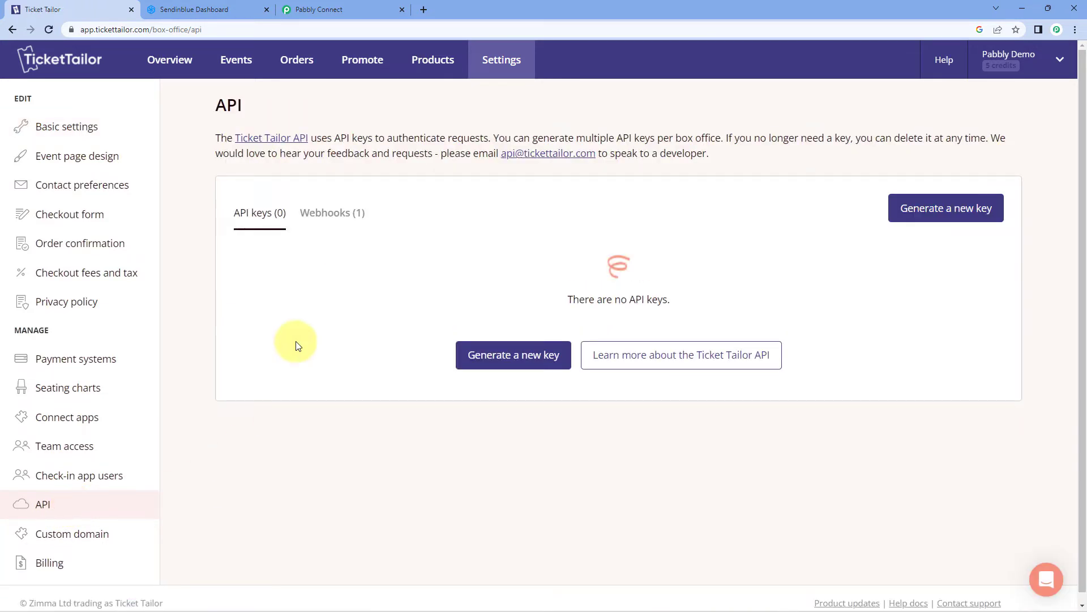
left_click(328, 216)
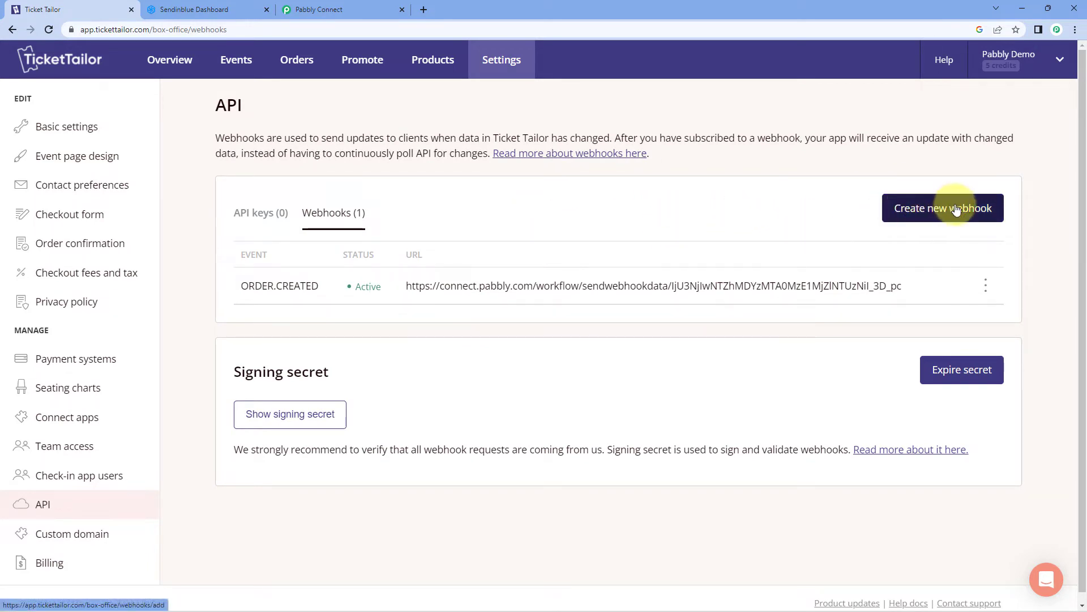
left_click(923, 209)
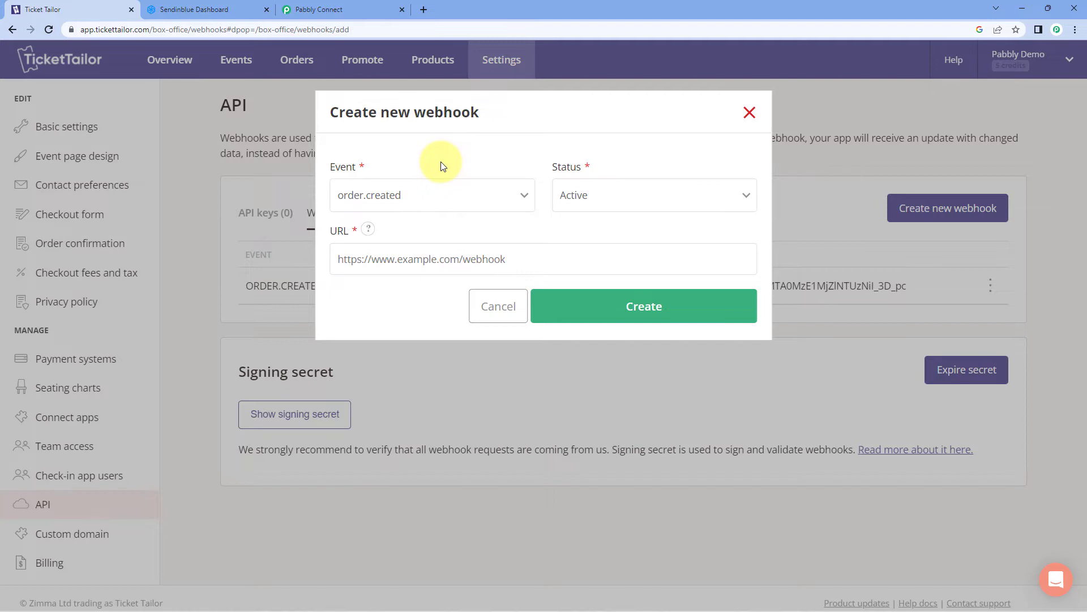
Set the new webhook's event to order.created and its status to Active
left_click(468, 194)
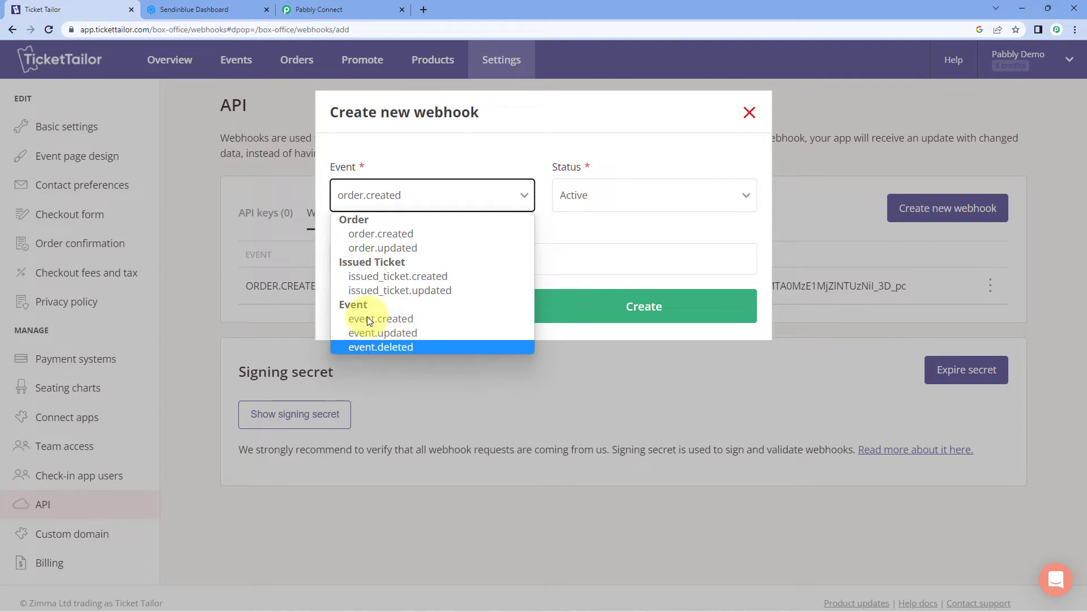
left_click(416, 236)
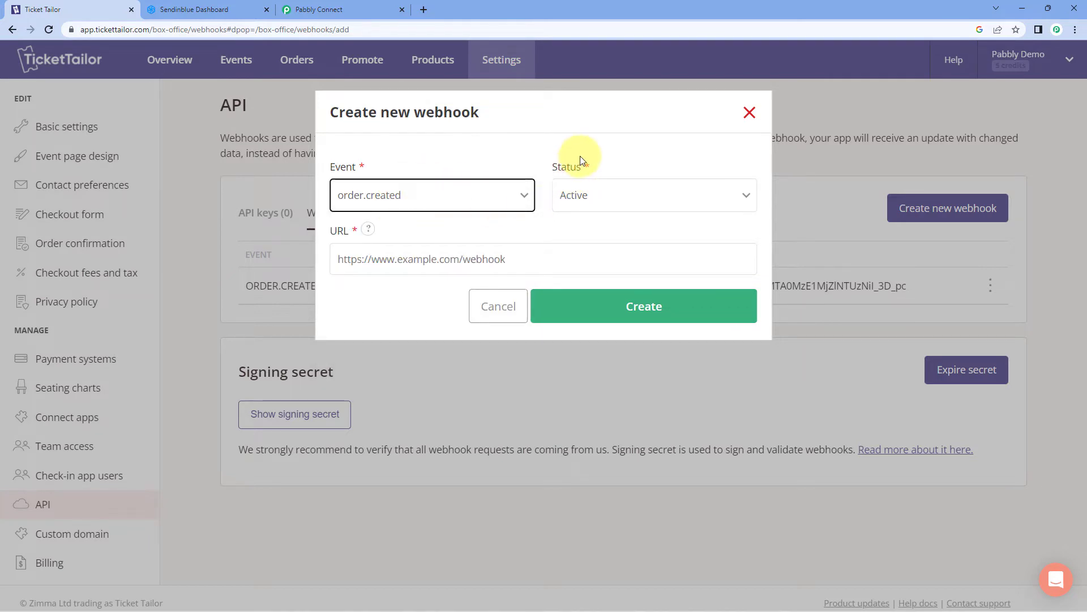
left_click(623, 198)
left_click(594, 219)
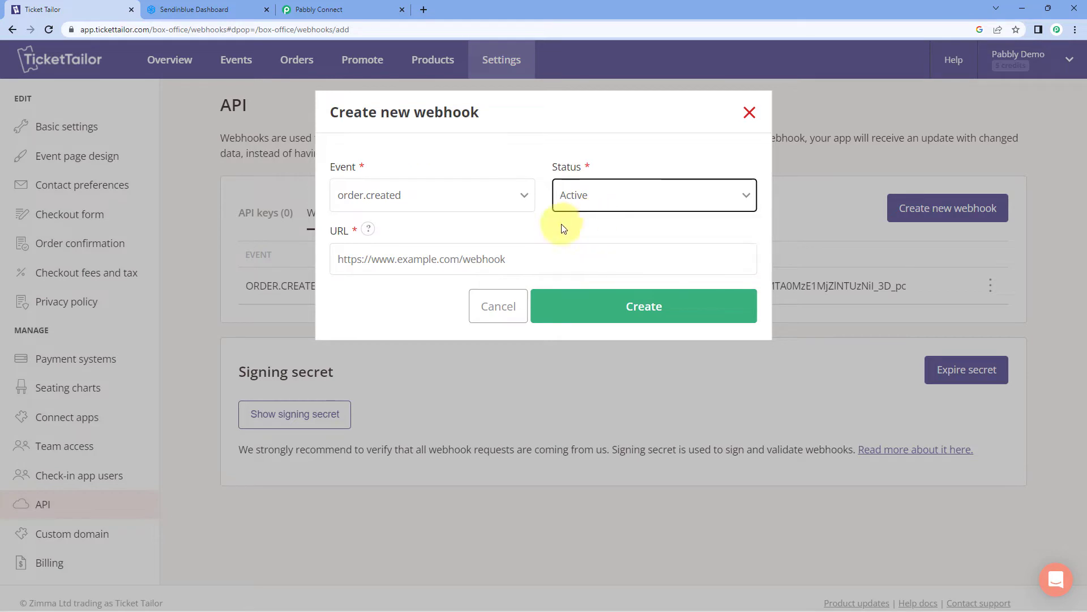
left_click(369, 259)
Paste the Pabbly Connect webhook URL into the webhook and create it
left_click(340, 9)
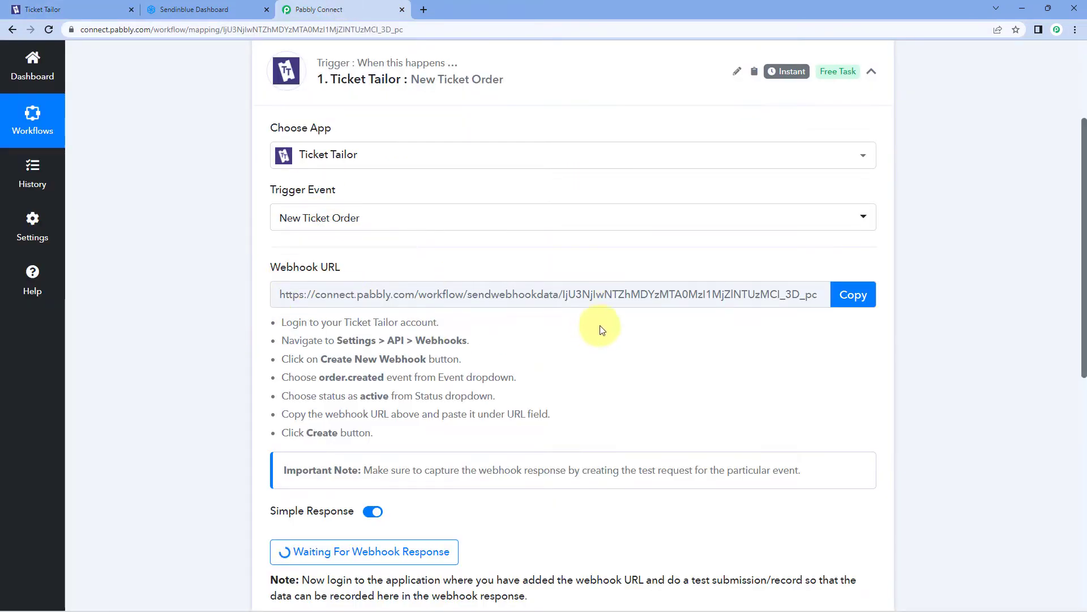
left_click(853, 295)
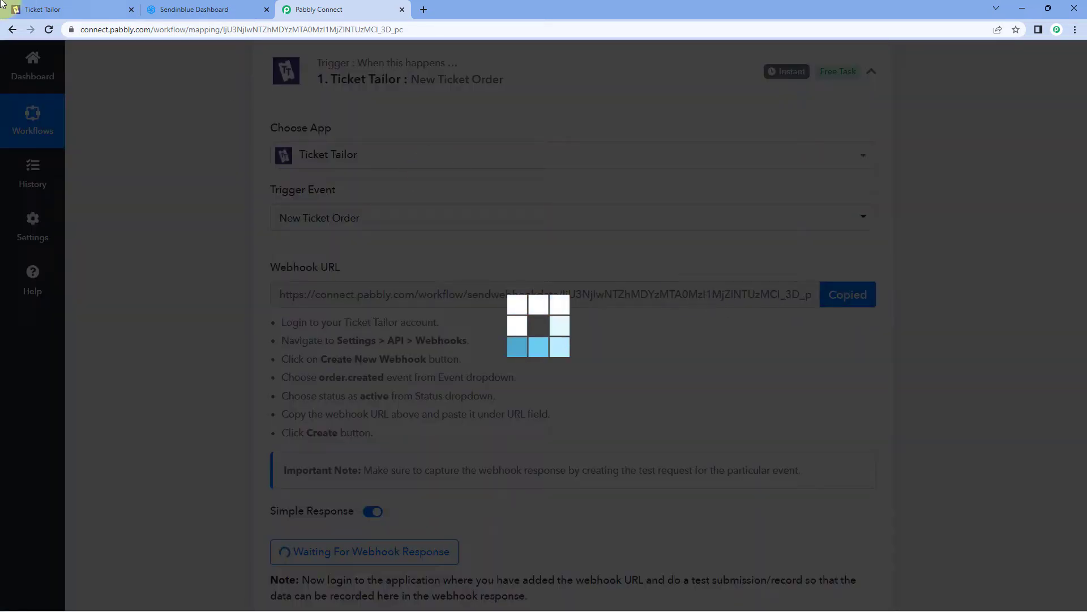
left_click(3, 6)
right_click(397, 259)
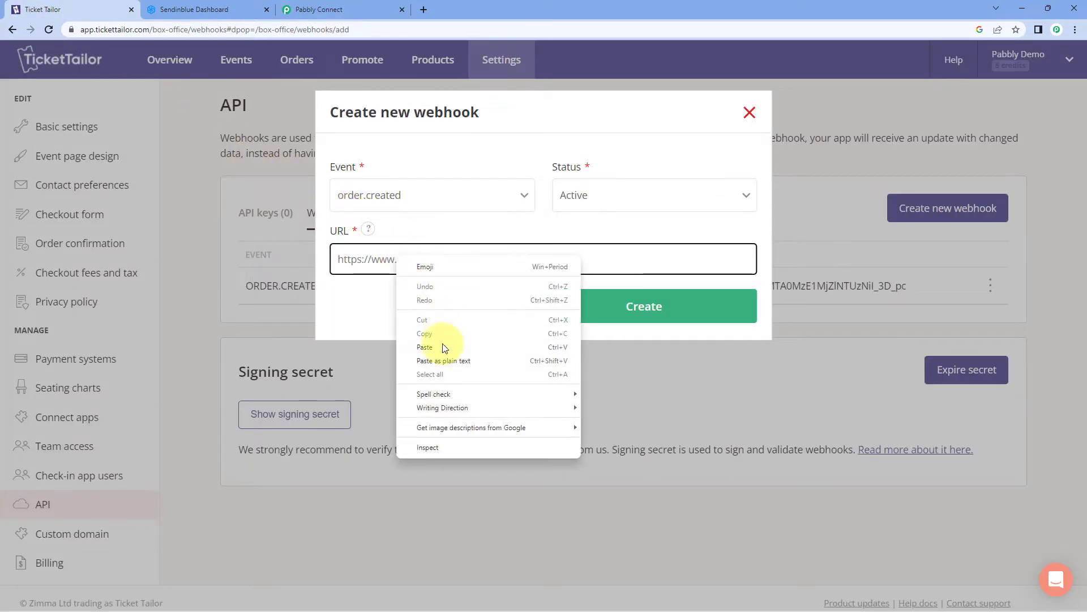
left_click(403, 347)
left_click(601, 307)
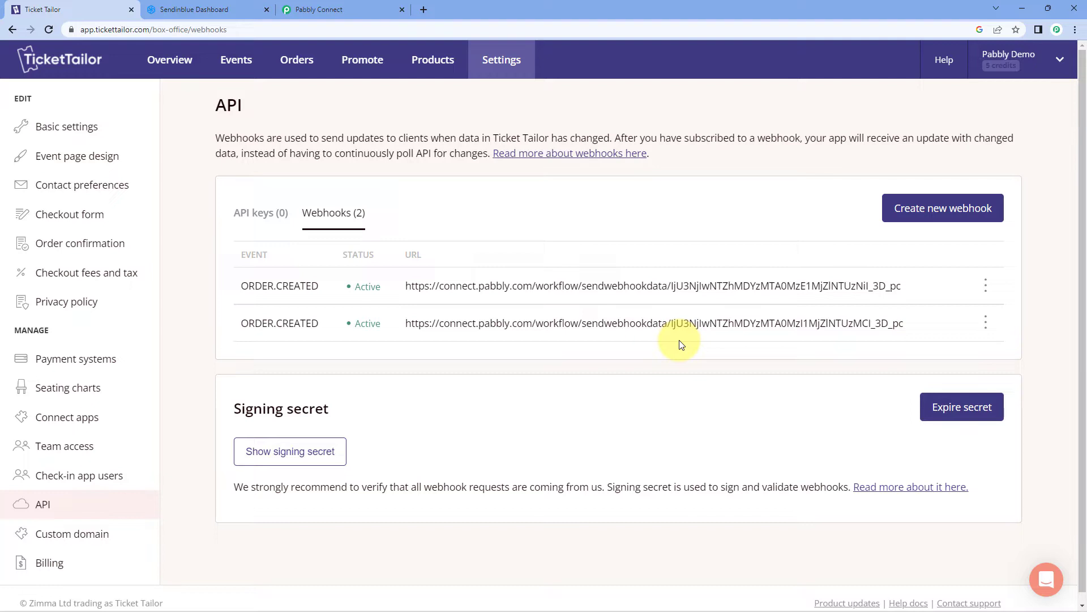
Return to the Pabbly Connect workflow and review the New Ticket Order trigger's webhook URL
left_click(284, 10)
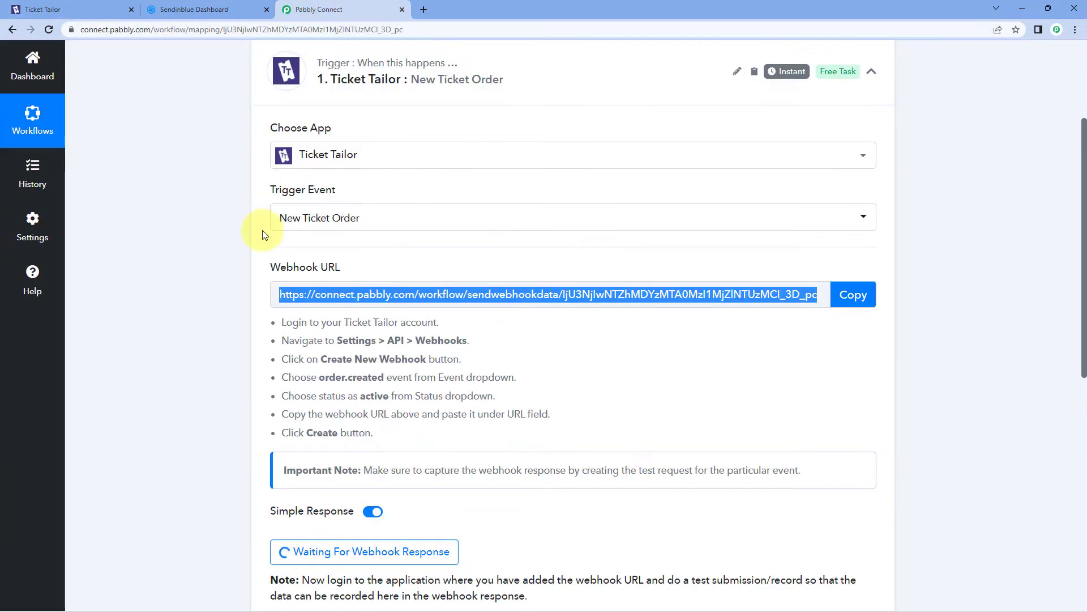
scroll(213, 249, "down", 5)
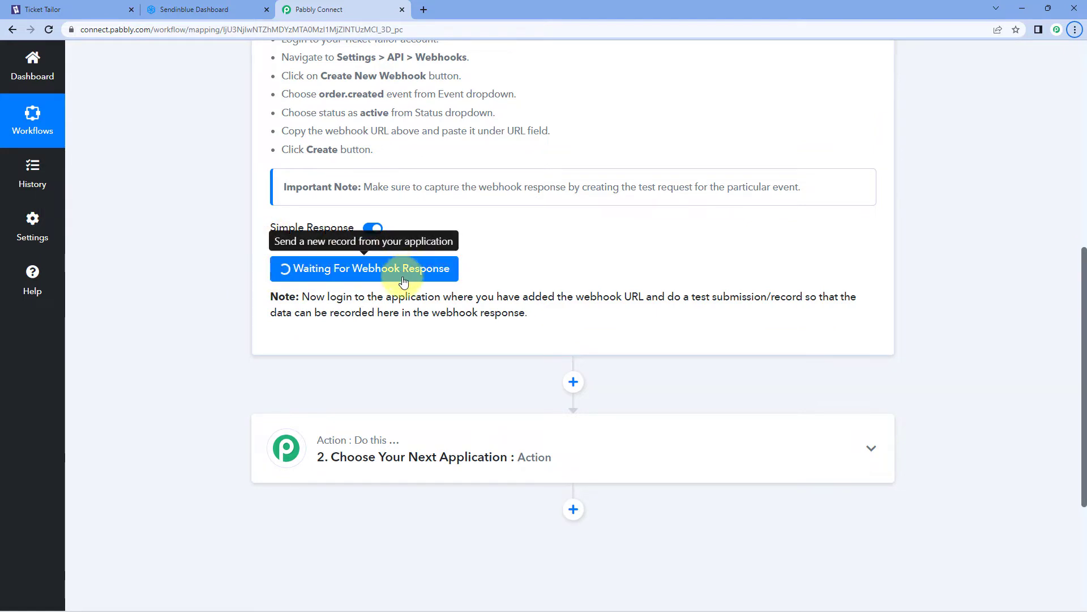
scroll(593, 305, "up", 2)
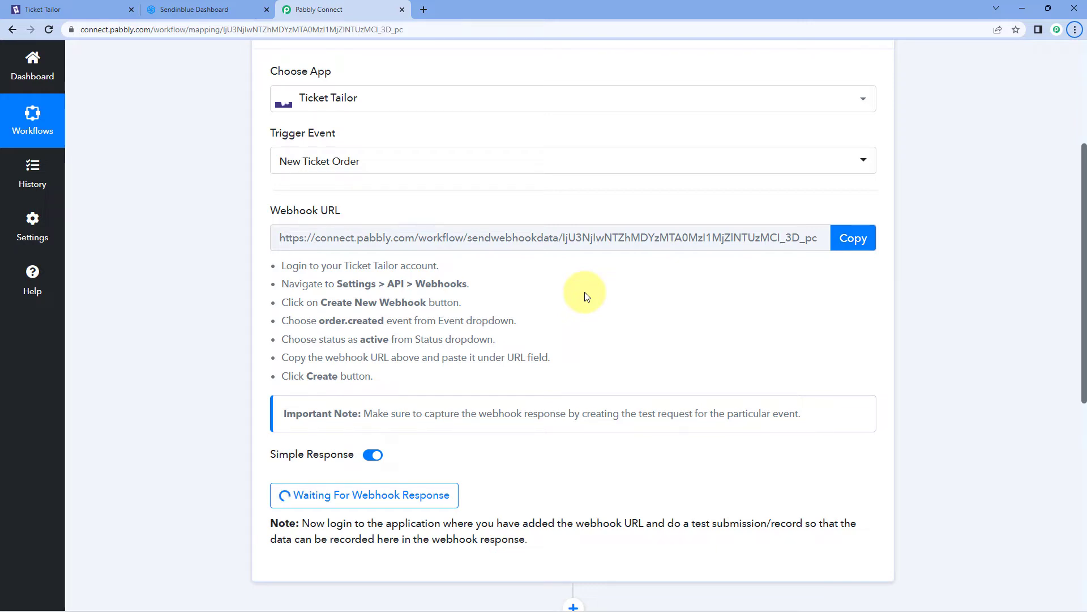
Open the Musical Concert's public event page from Ticket Tailor's Events list
left_click(40, 9)
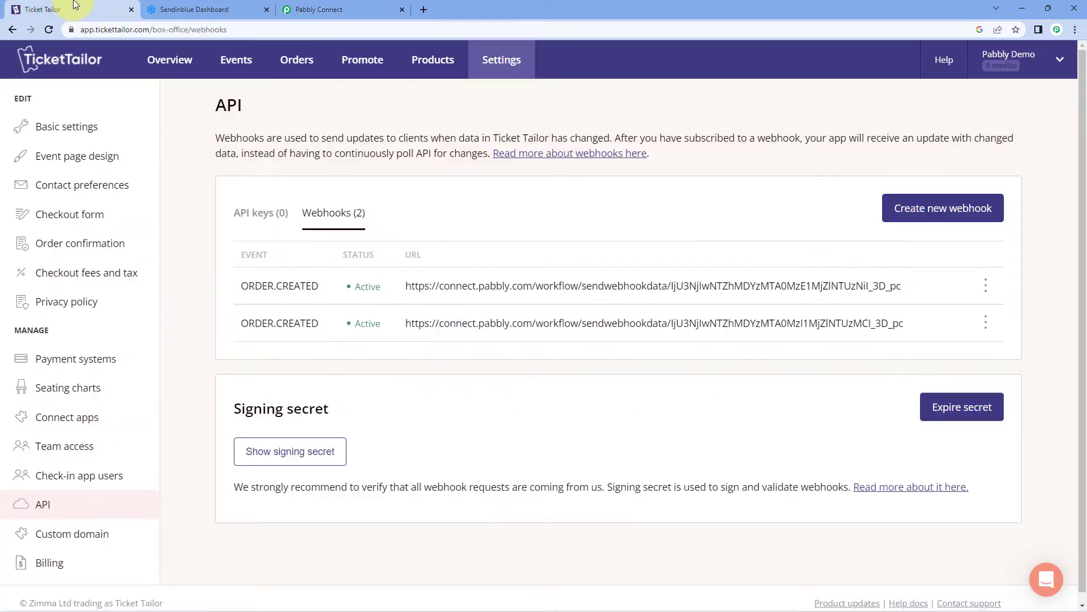
left_click(236, 56)
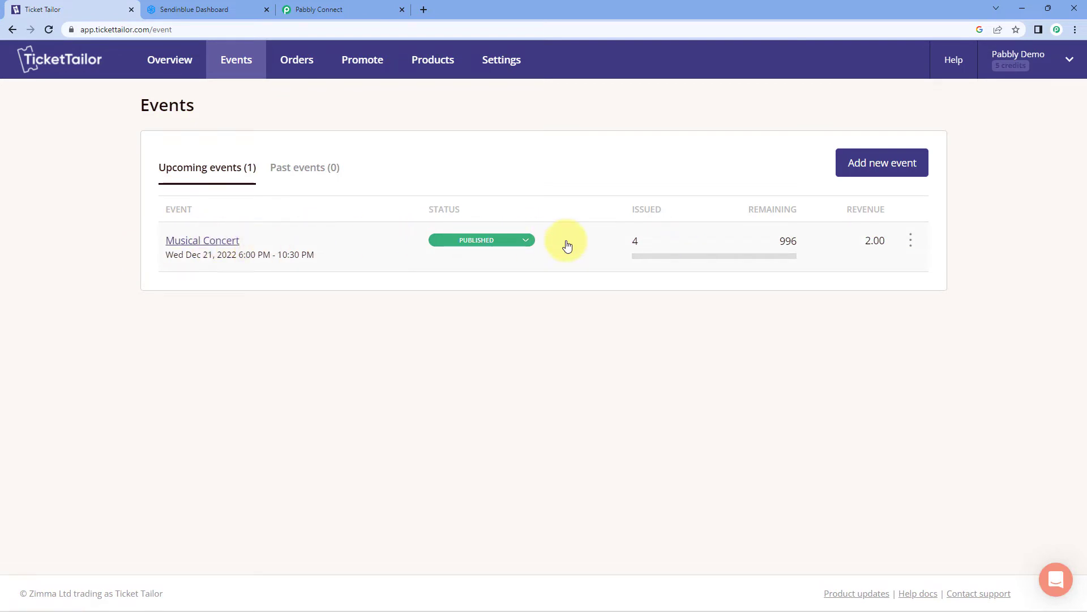
left_click(911, 240)
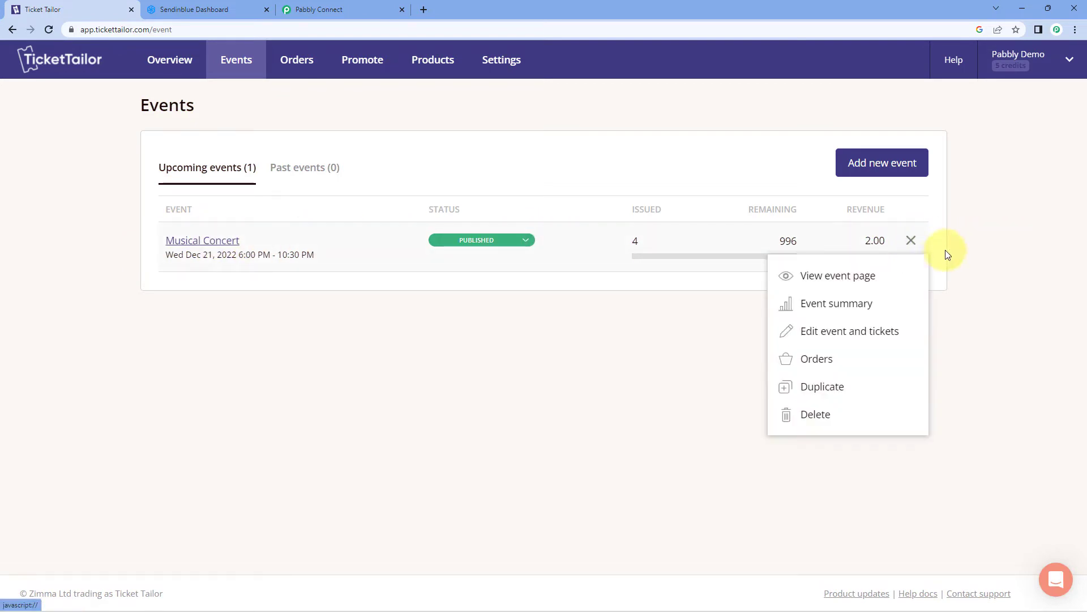
left_click(861, 276)
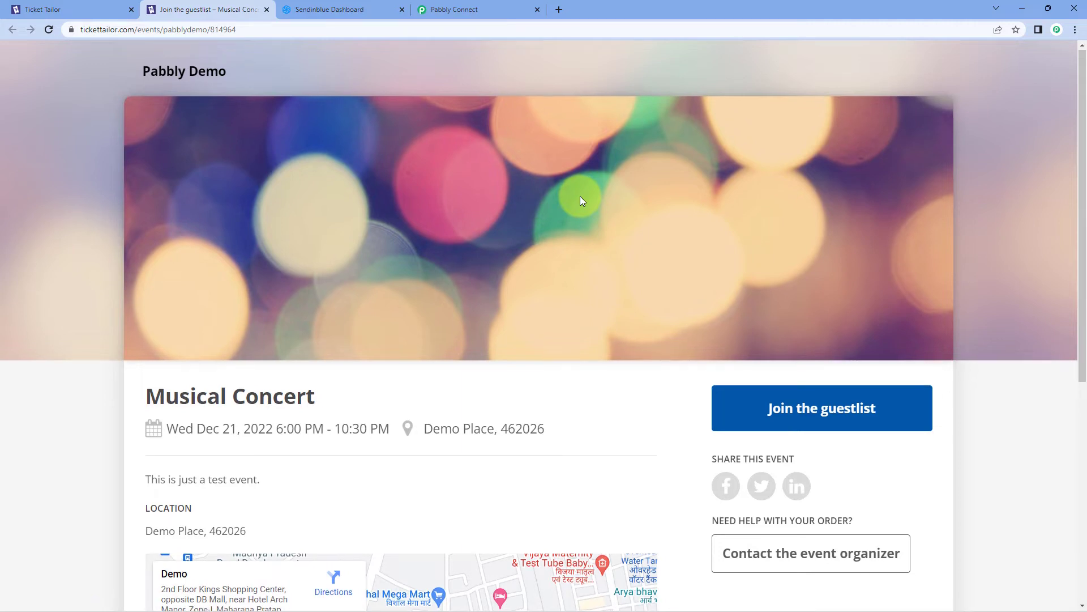
scroll(595, 226, "down", 2)
scroll(581, 290, "up", 2)
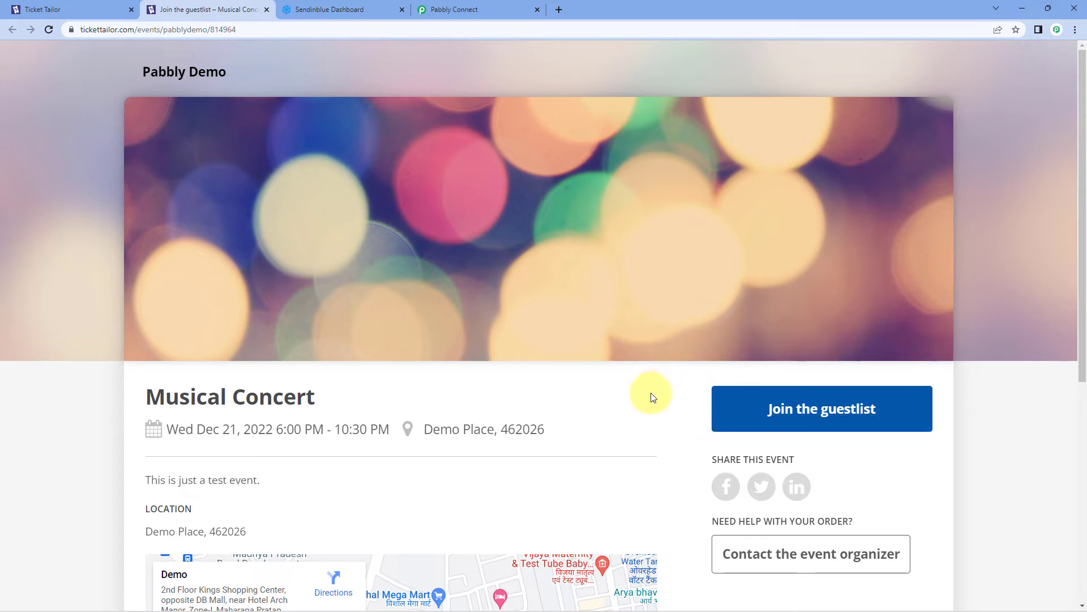
Join the guestlist with one Regular Pass for attendee Demo User and a test email
left_click(754, 403)
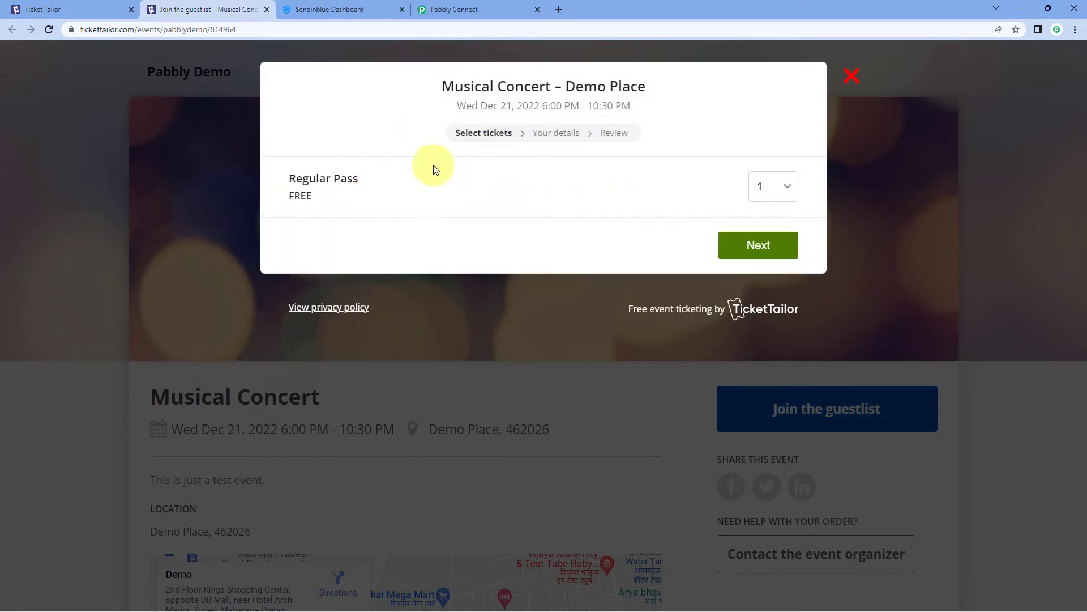
left_click(788, 249)
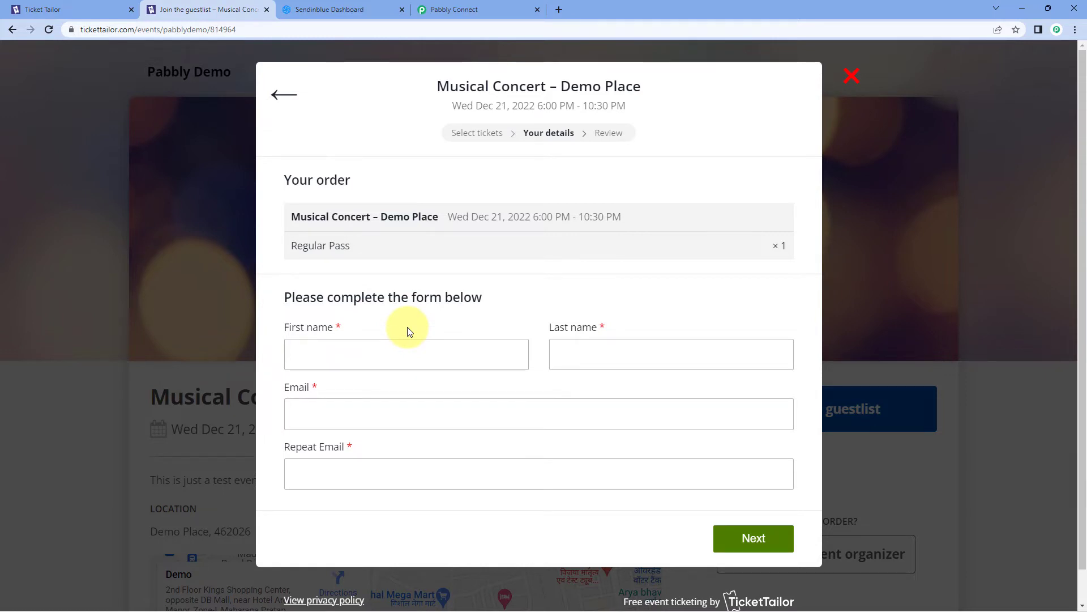
left_click(384, 349)
type("De")
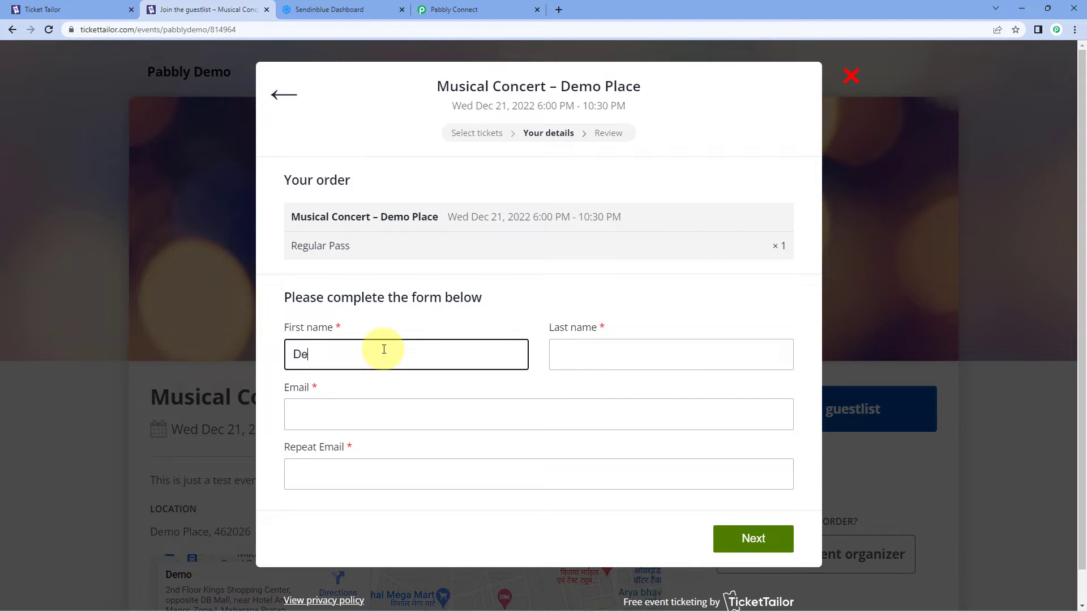
type("mo")
key("Tab")
type("User")
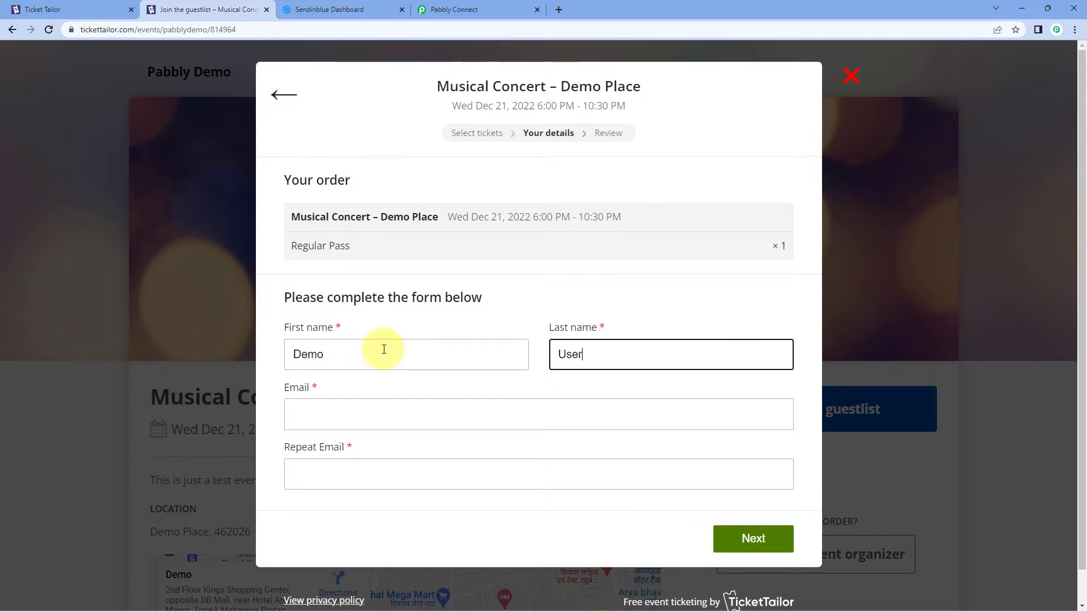
key("Tab")
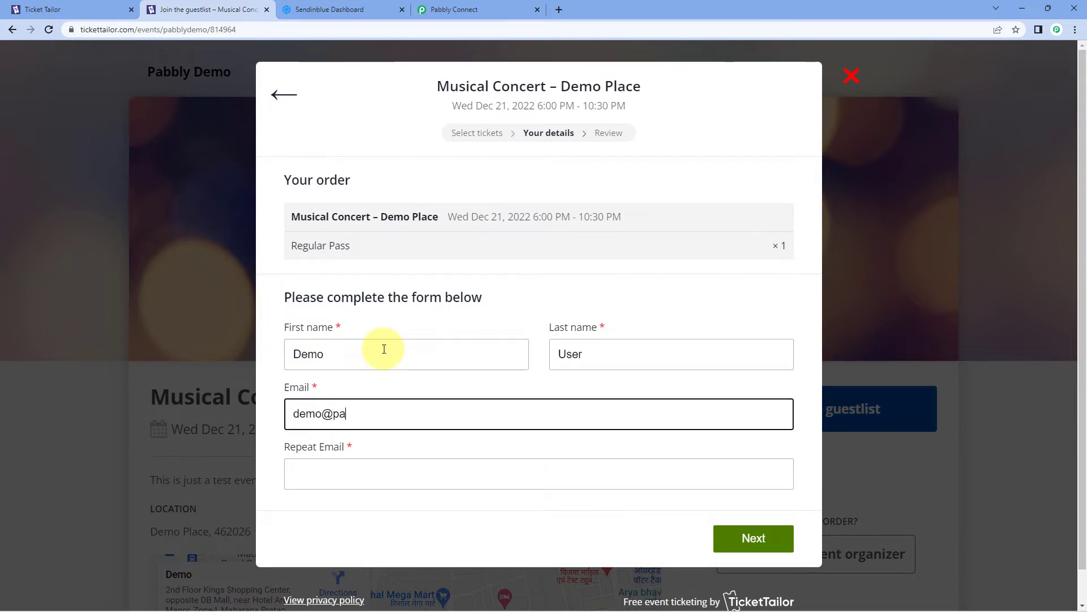
key("Tab")
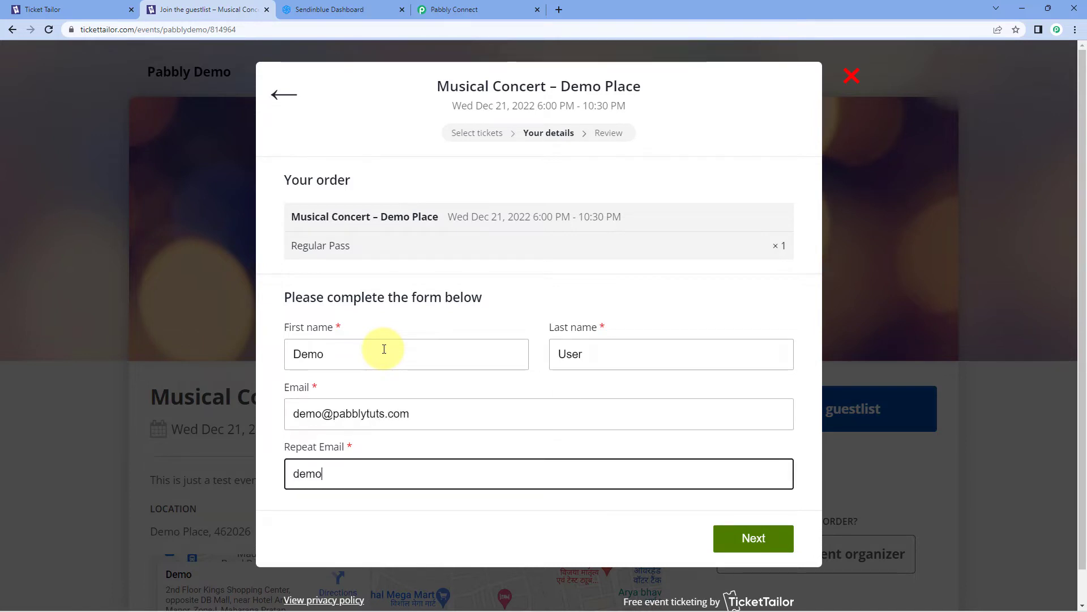
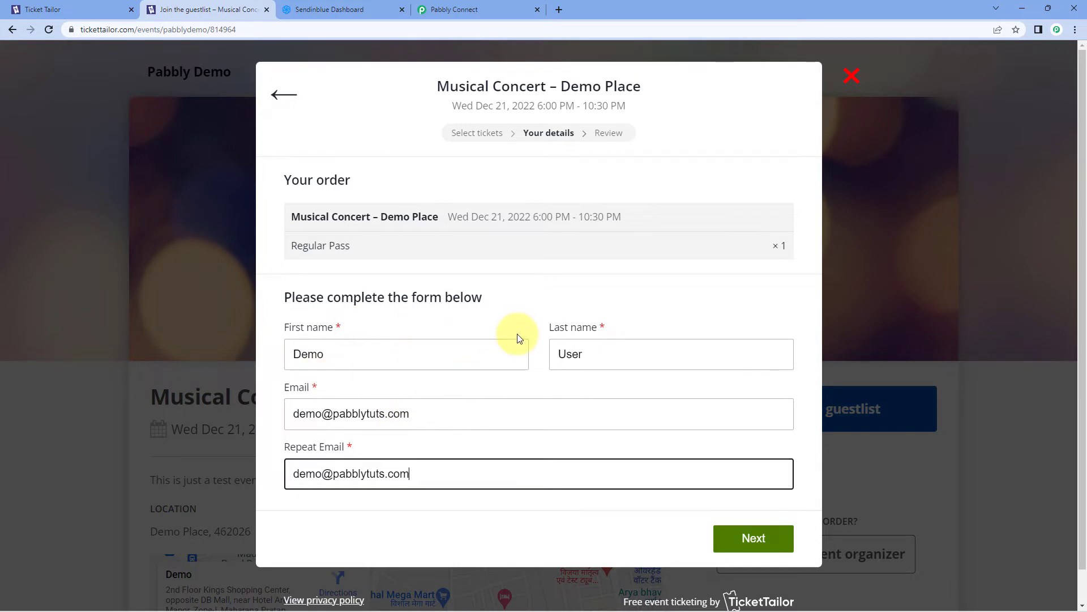
left_click(758, 539)
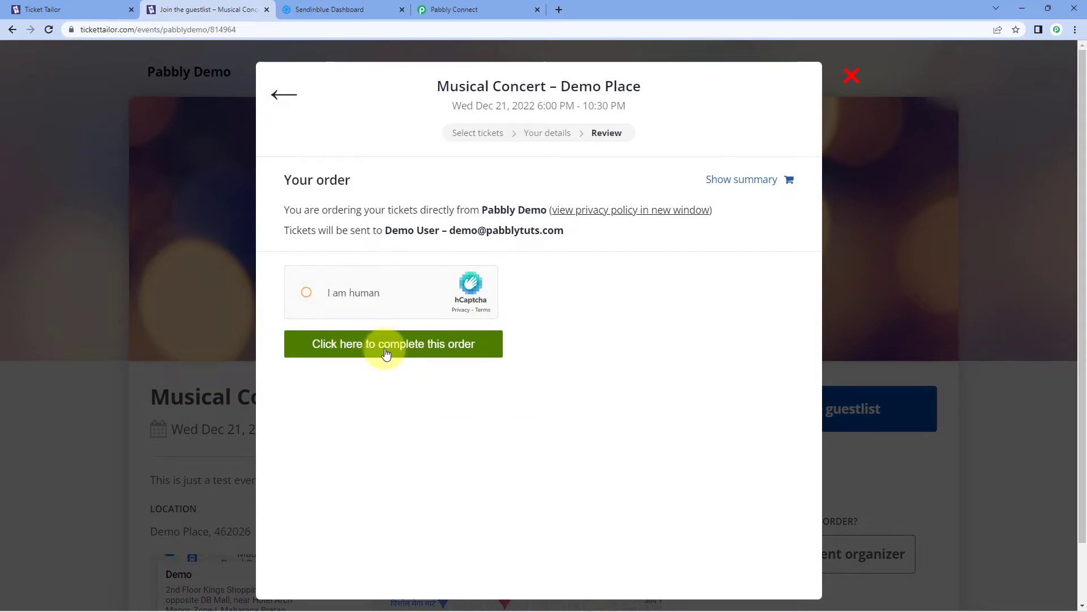
Solve the hCaptcha, complete the free order, and return to the events dashboard
left_click(385, 353)
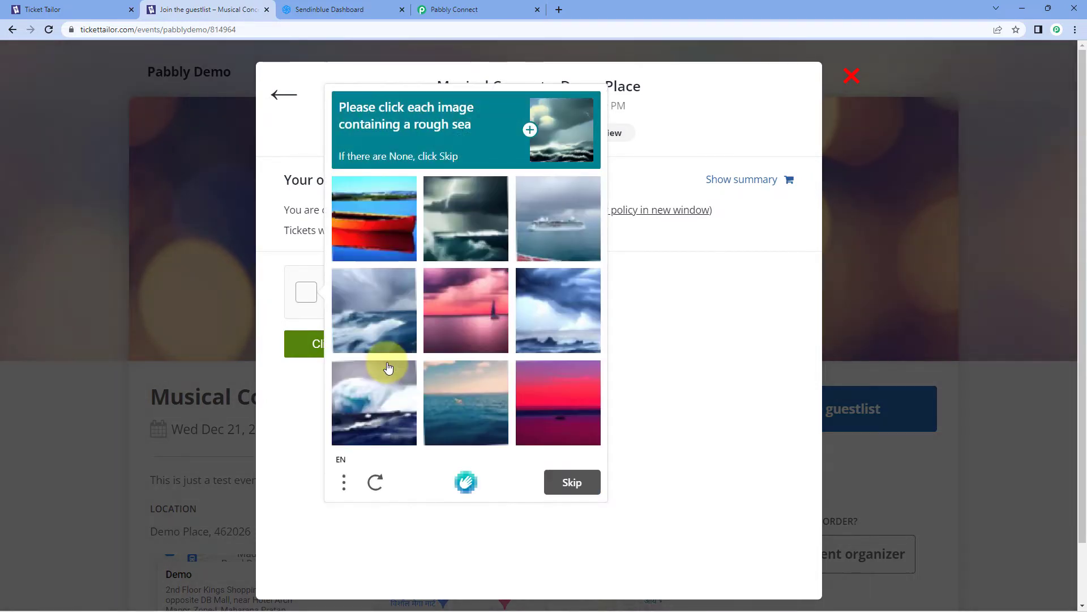
left_click(546, 237)
left_click(461, 215)
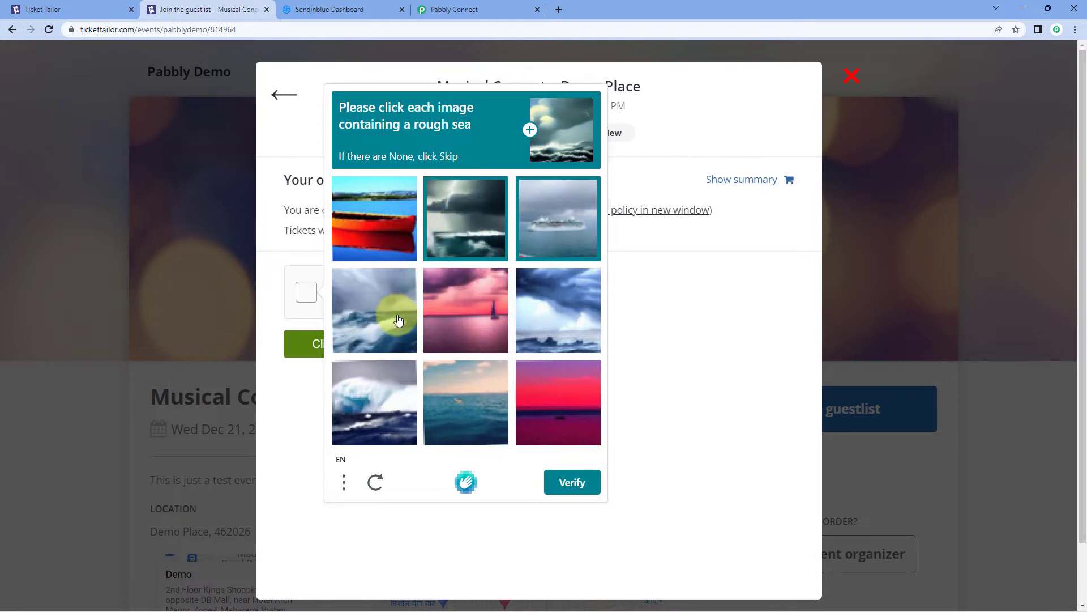
left_click(389, 311)
left_click(394, 399)
left_click(557, 333)
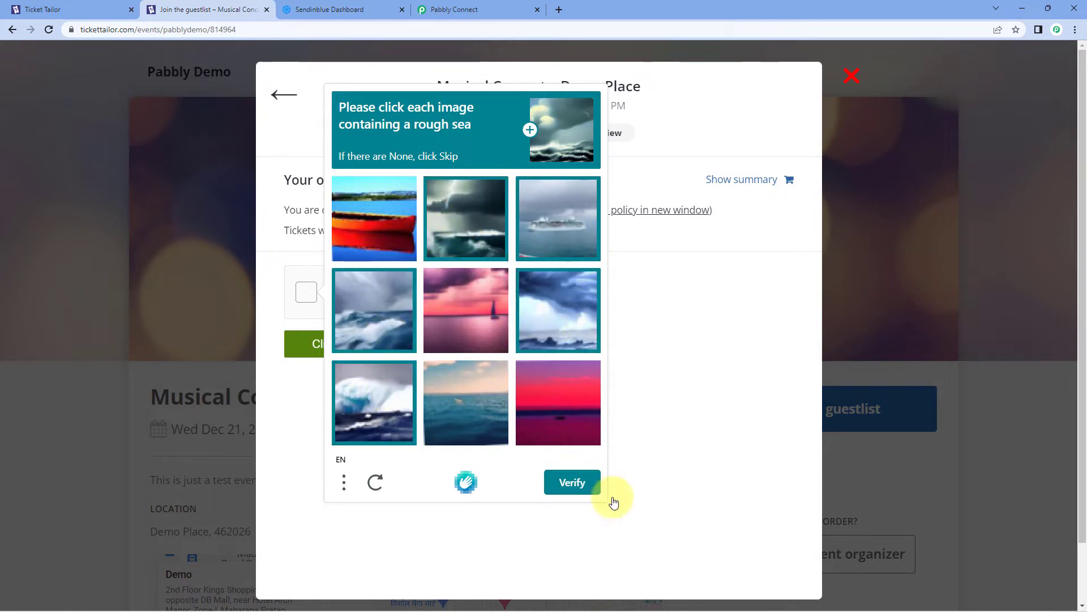
left_click(585, 484)
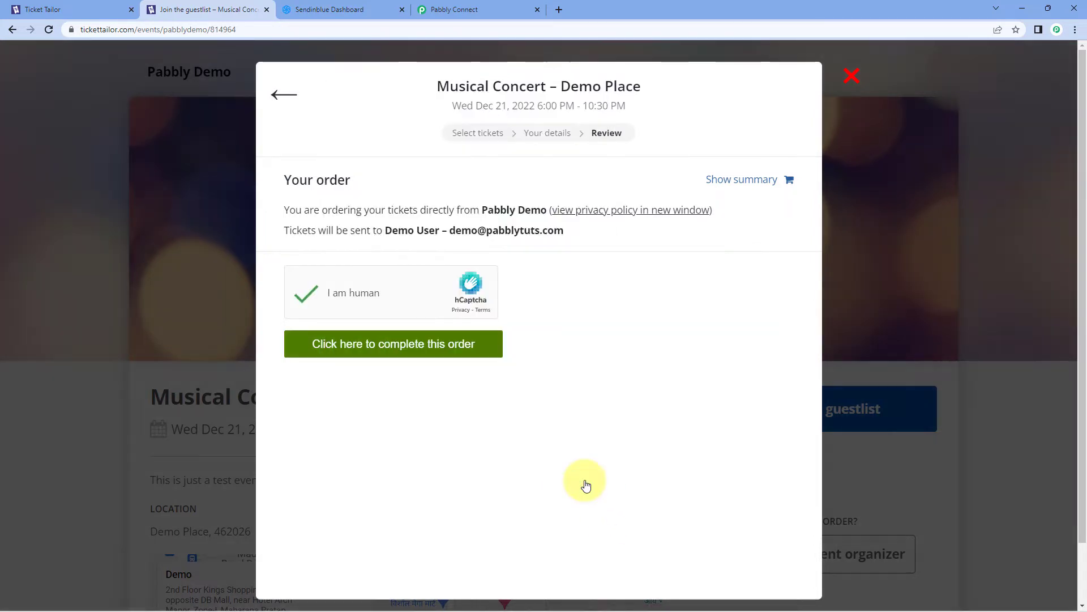
left_click(475, 347)
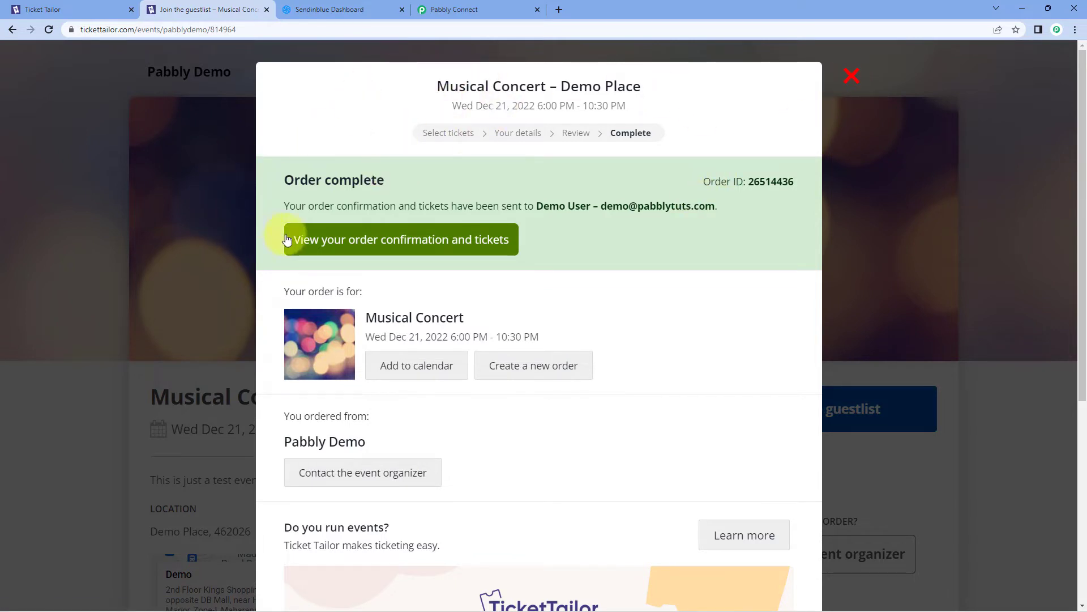
left_click(81, 9)
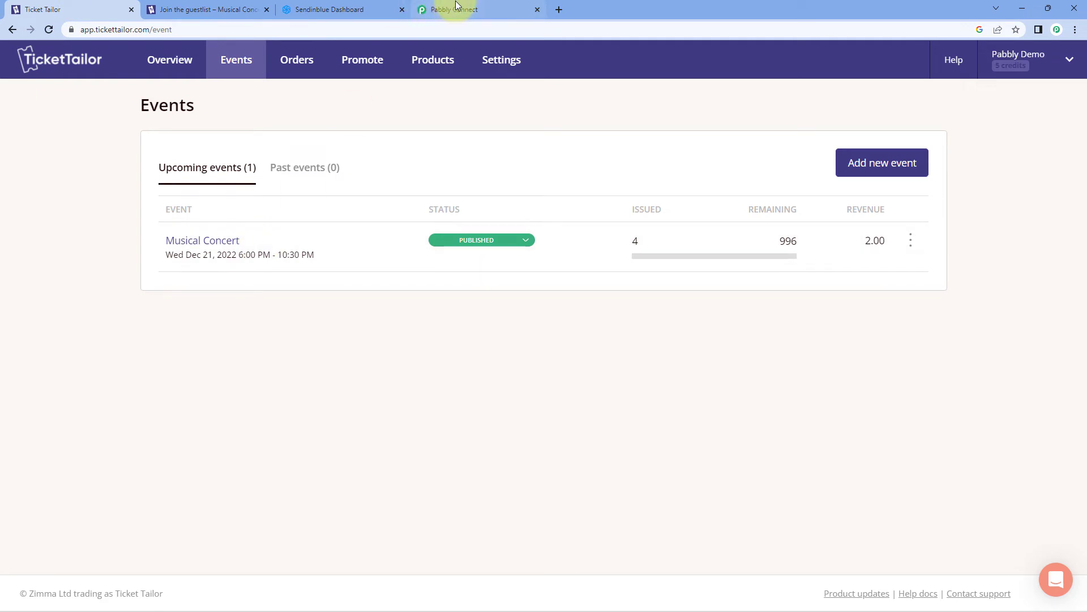
Check the new order in Ticket Tailor's Orders, then view Pabbly's Response Received
left_click(290, 66)
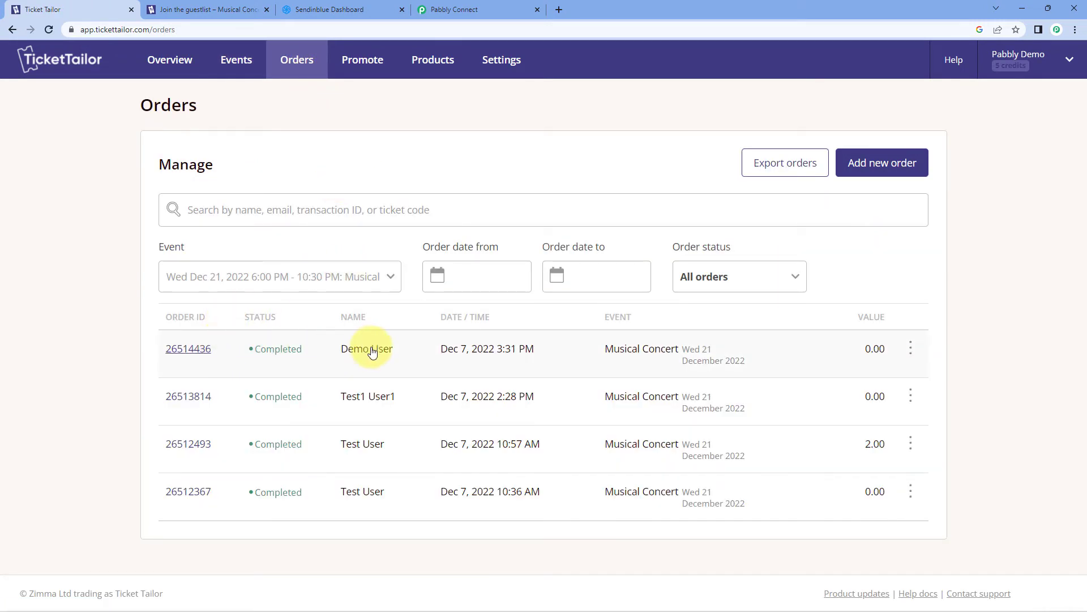
left_click(502, 7)
scroll(195, 326, "down", 6)
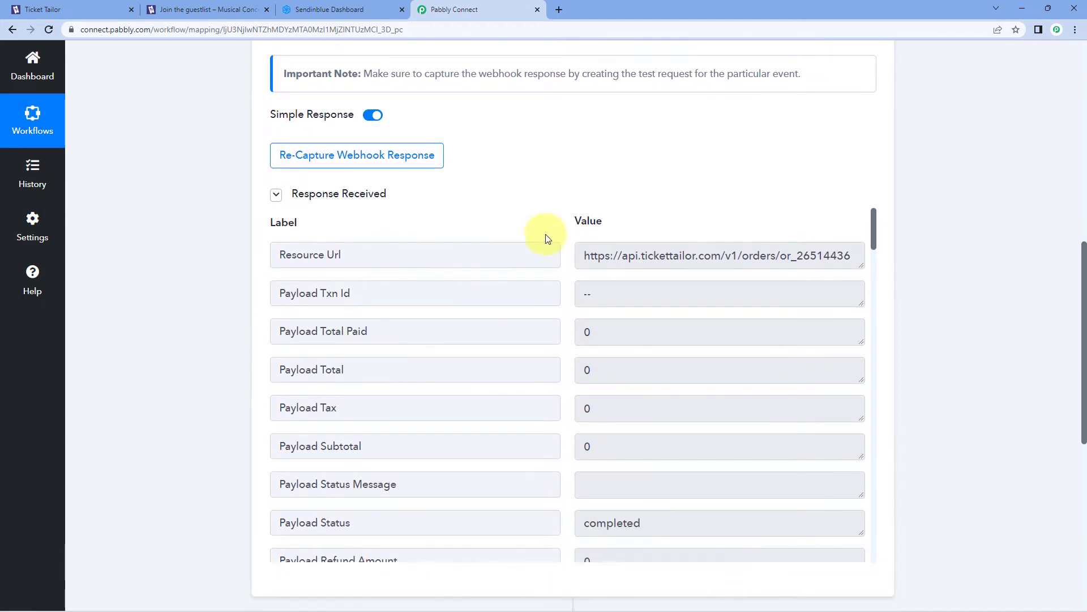
mouse_move(576, 219)
scroll(568, 238, "down", 1)
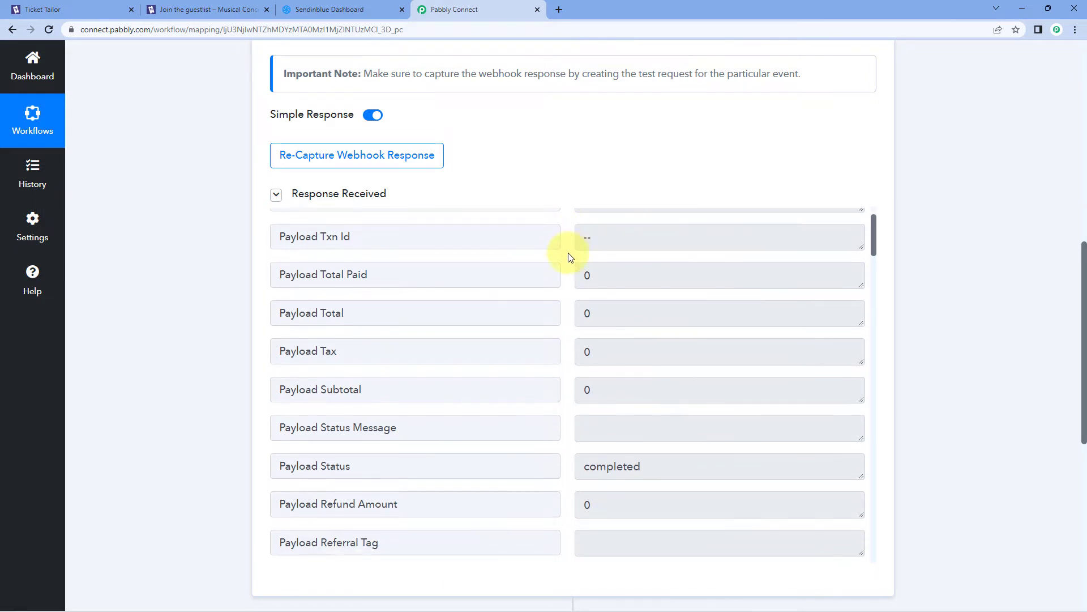
left_click(623, 275)
key("Tab")
left_click(569, 307)
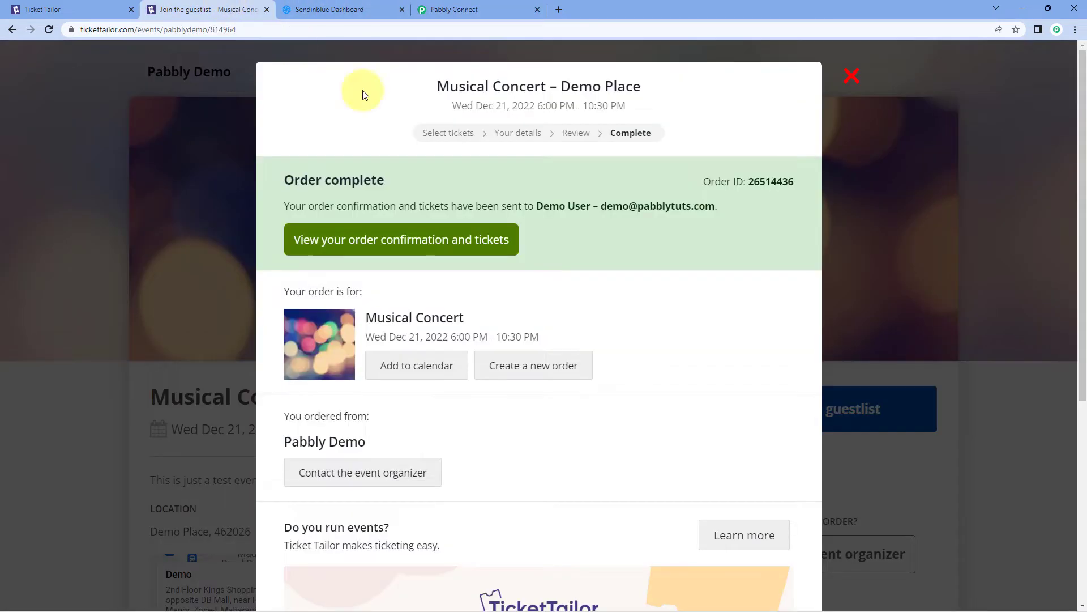
left_click(227, 8)
scroll(629, 310, "down", 1)
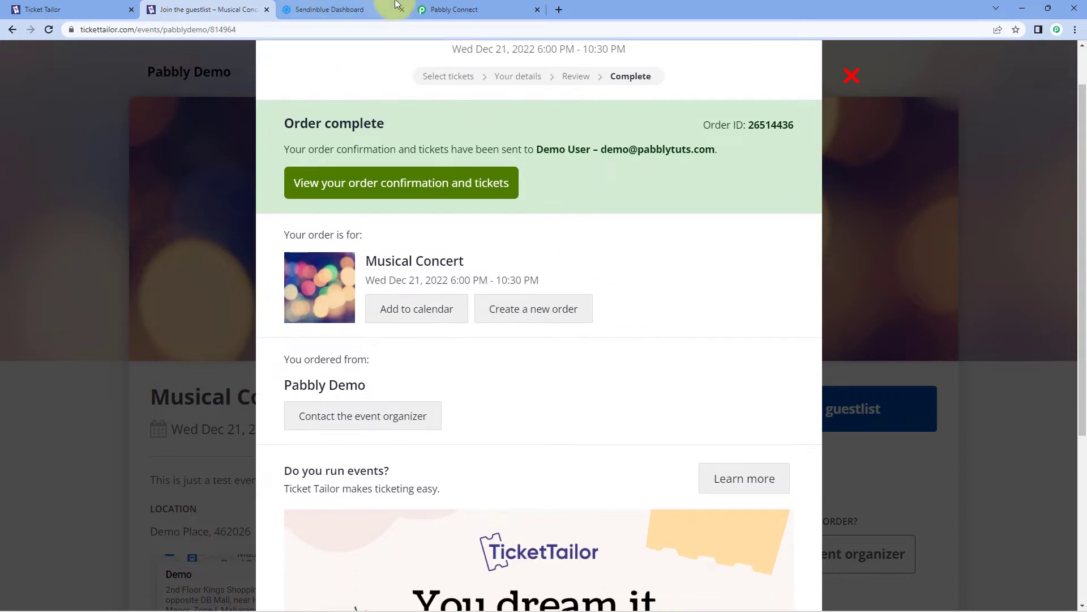
left_click(453, 9)
scroll(567, 312, "down", 2)
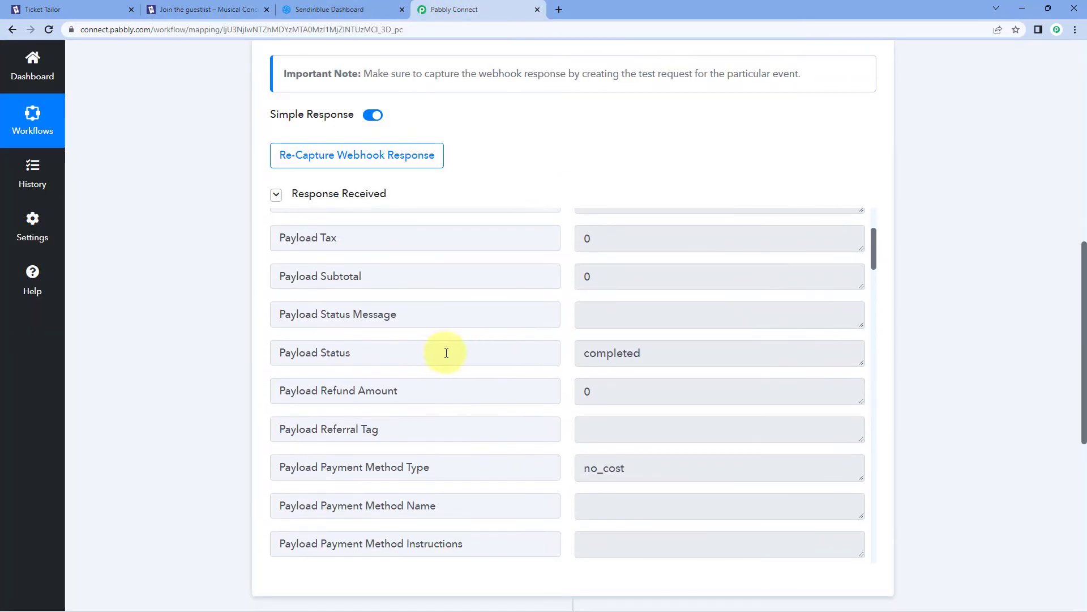
left_click(589, 352)
double_click(589, 353)
left_click(566, 343)
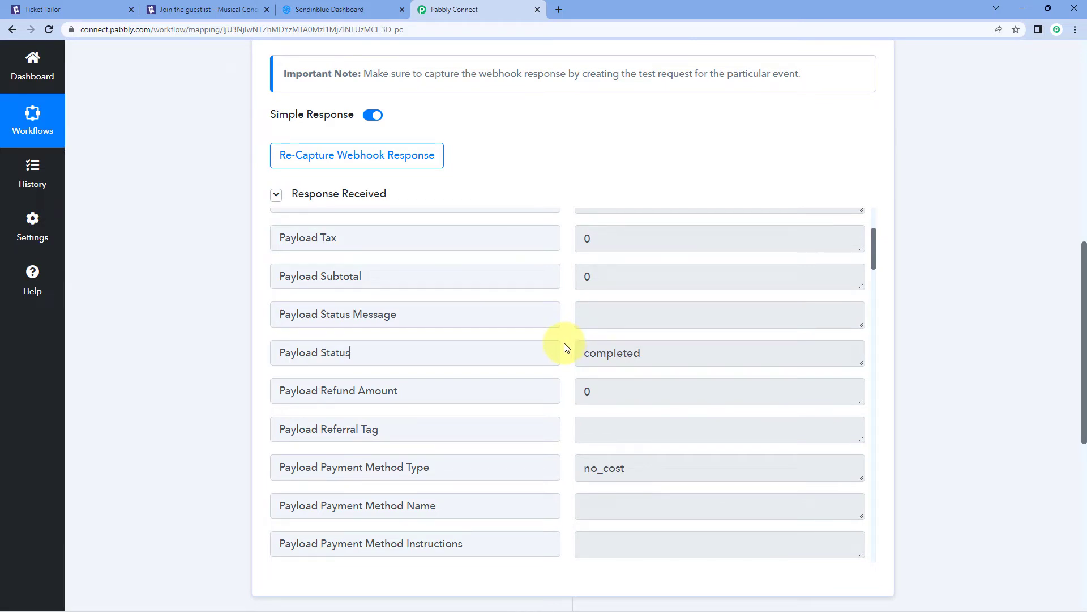
scroll(565, 342, "down", 8)
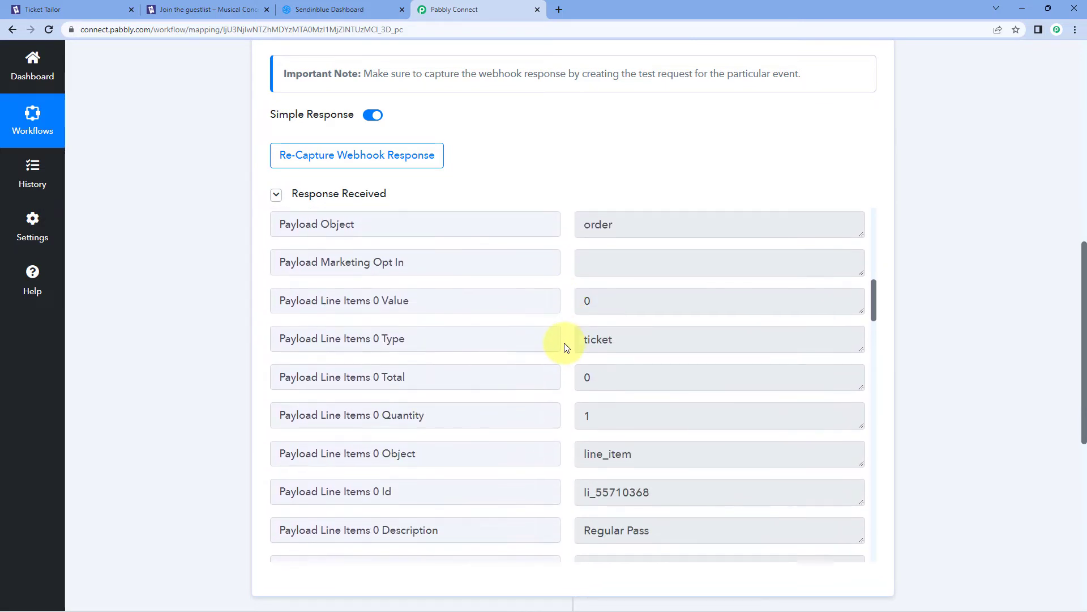
scroll(568, 342, "down", 4)
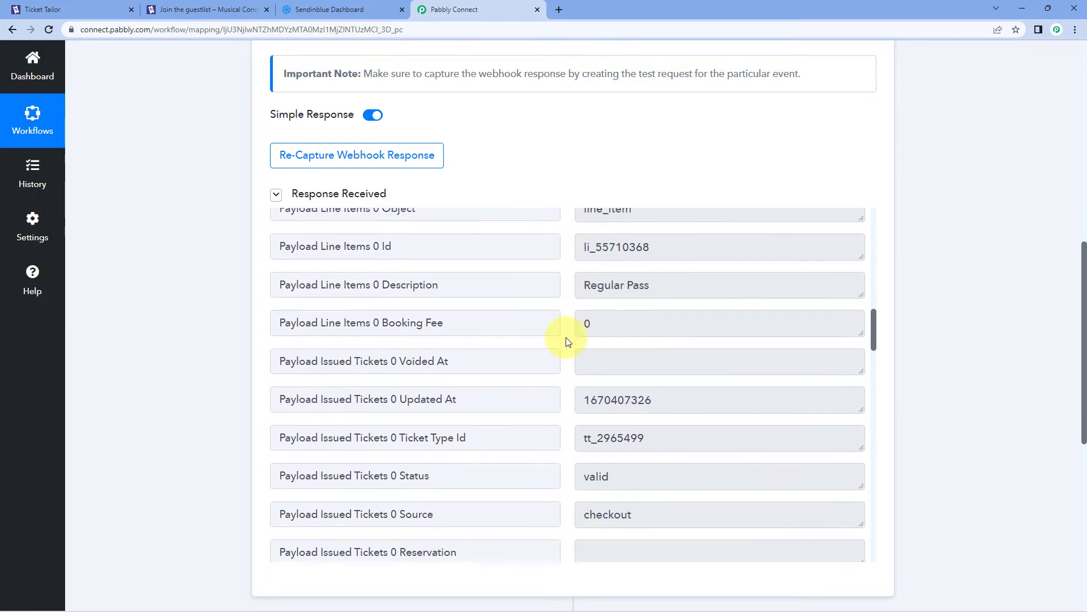
scroll(568, 342, "down", 1)
left_click(577, 229)
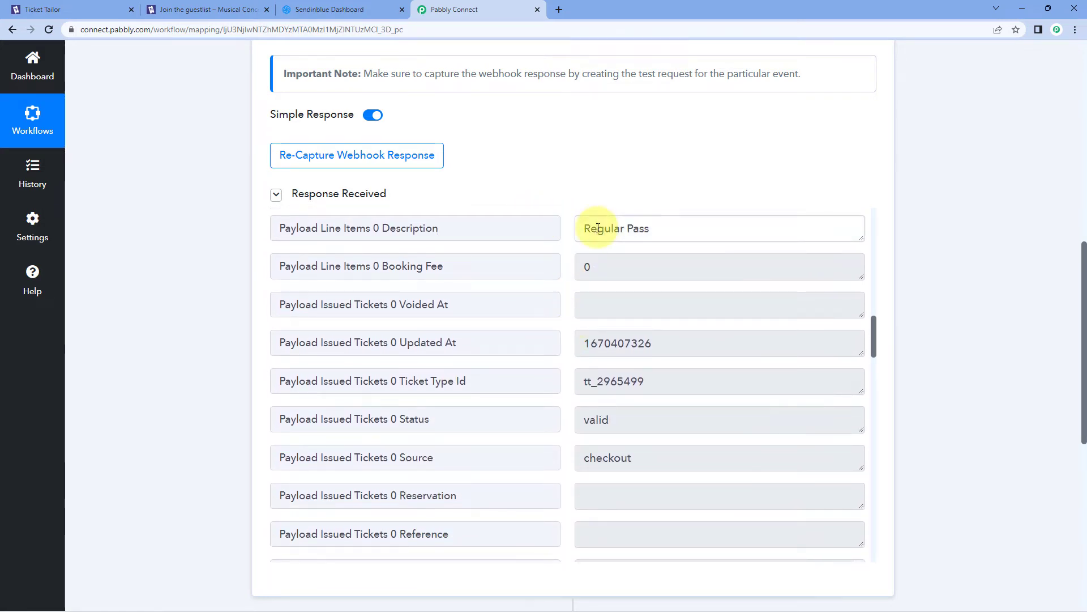
key("ctrl+a")
left_click(563, 195)
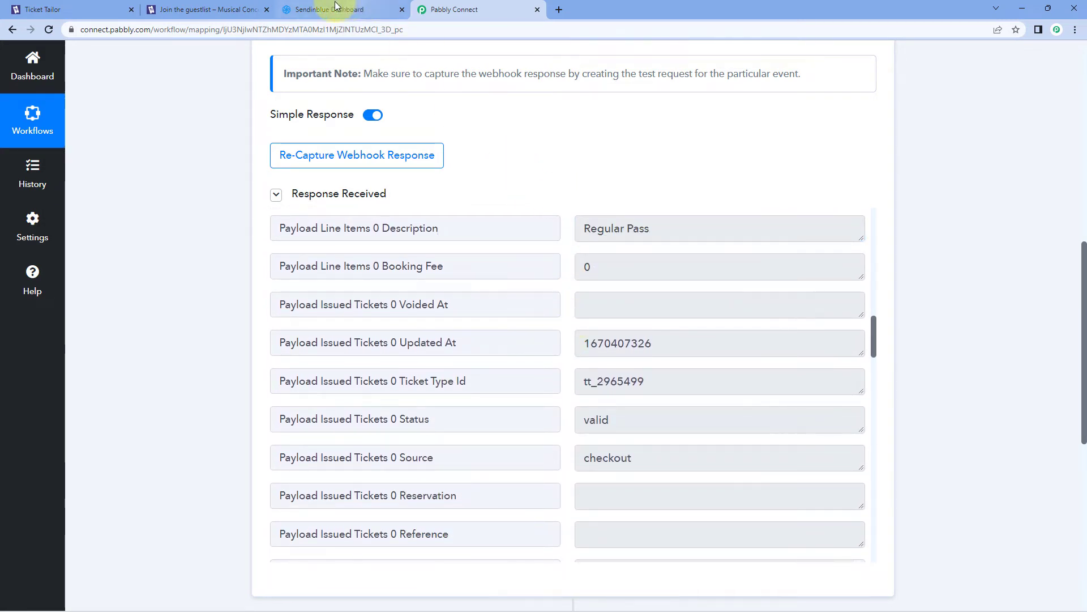
left_click(228, 8)
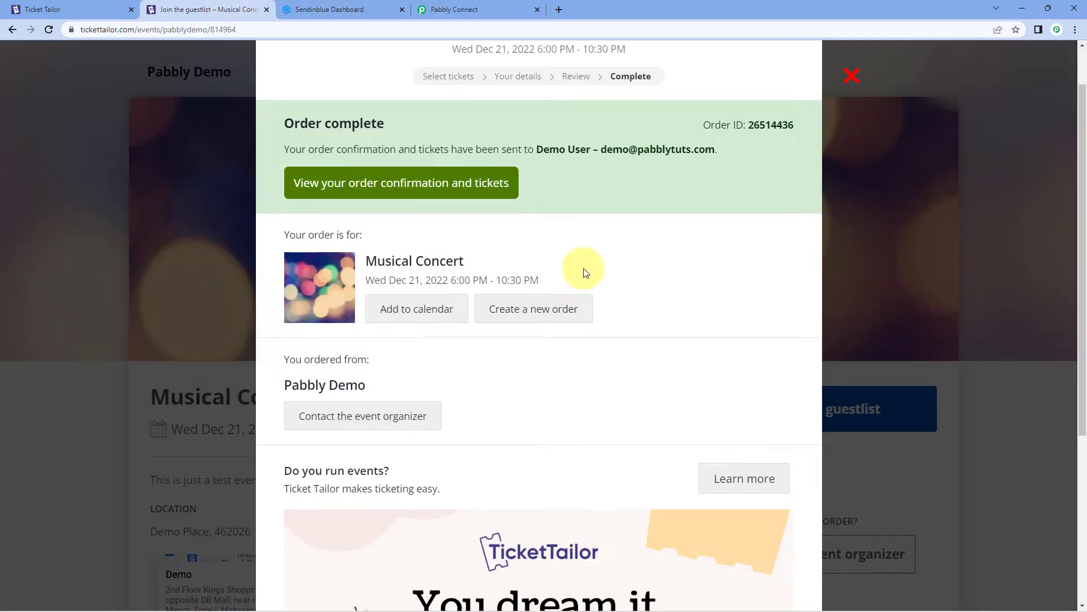
scroll(570, 229, "up", 1)
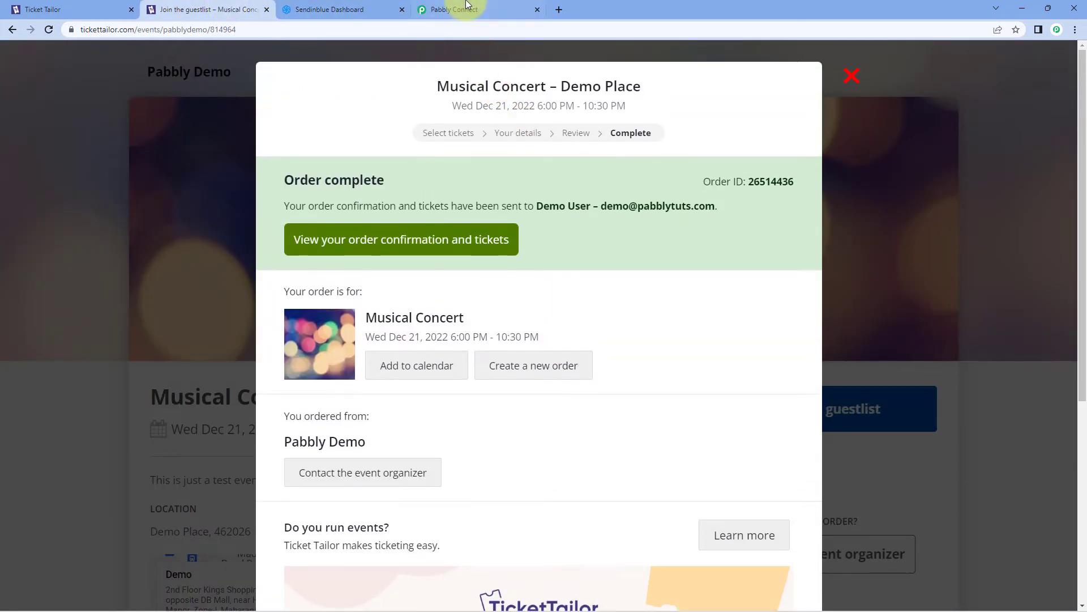
left_click(461, 8)
scroll(574, 356, "down", 2)
scroll(574, 355, "down", 8)
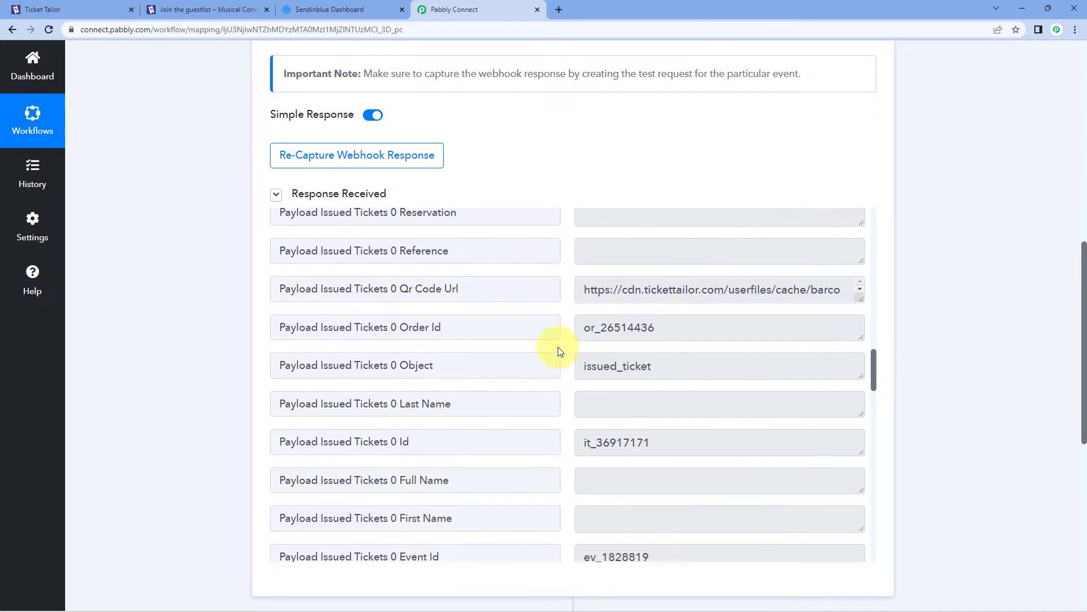
scroll(559, 350, "down", 11)
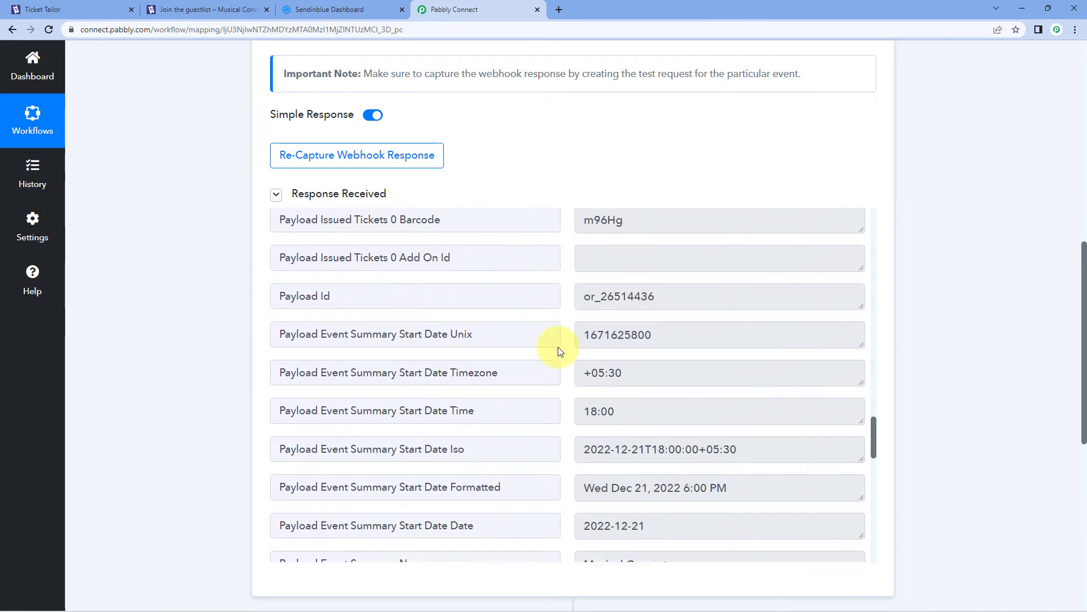
scroll(559, 351, "down", 9)
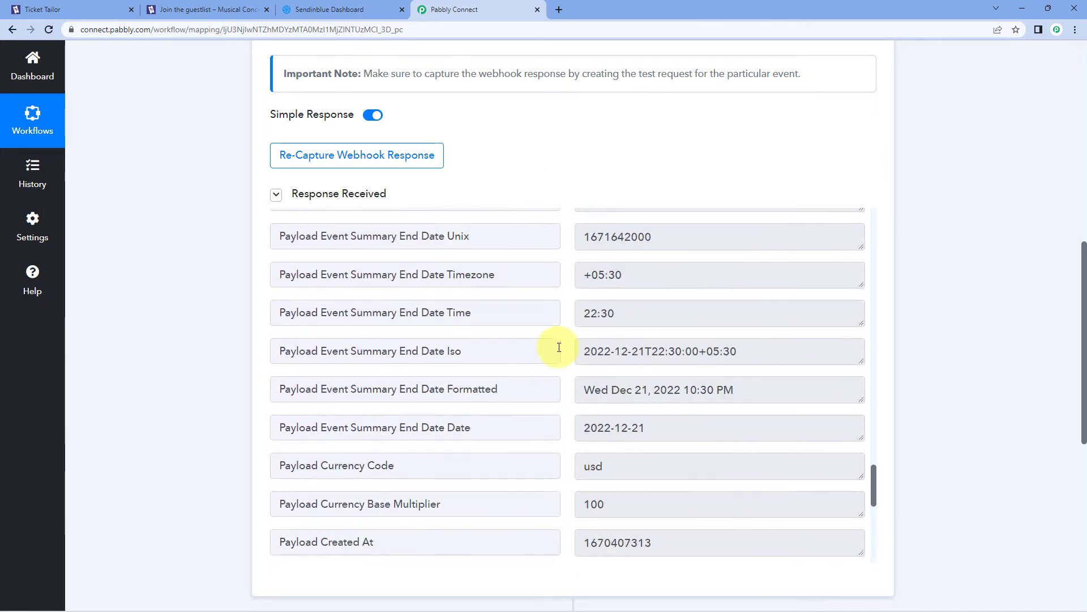
scroll(559, 347, "down", 2)
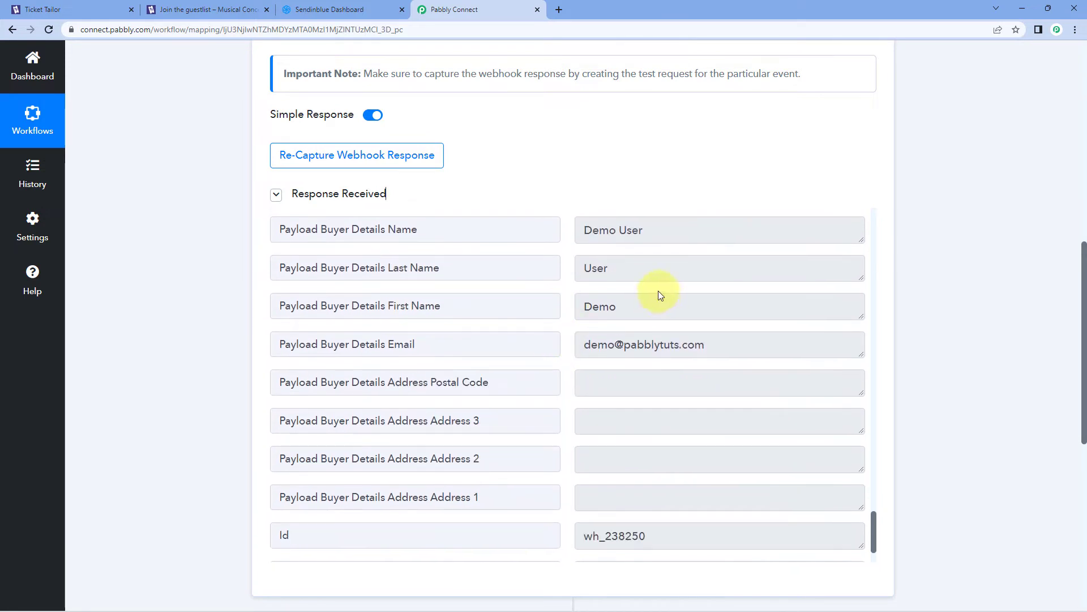
double_click(643, 310)
double_click(626, 269)
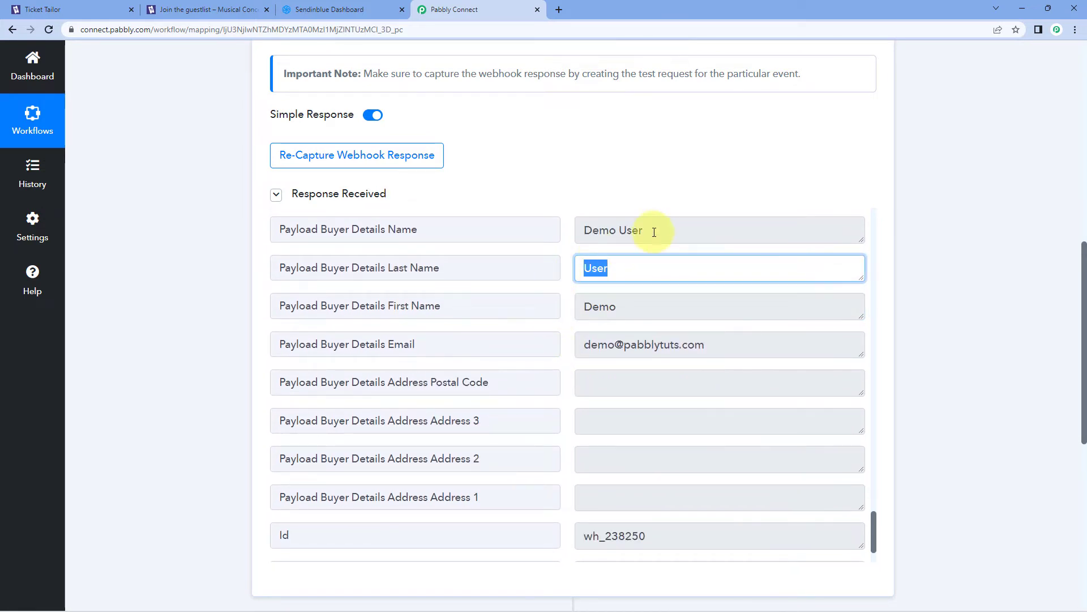
double_click(651, 231)
triple_click(579, 237)
left_click_drag(733, 352, 576, 355)
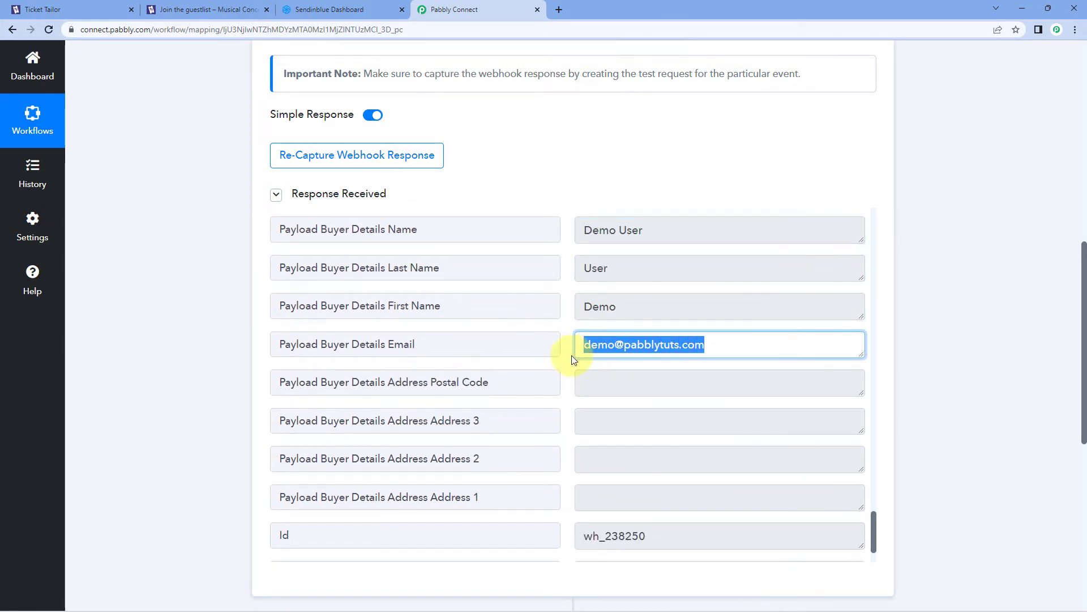
left_click(559, 305)
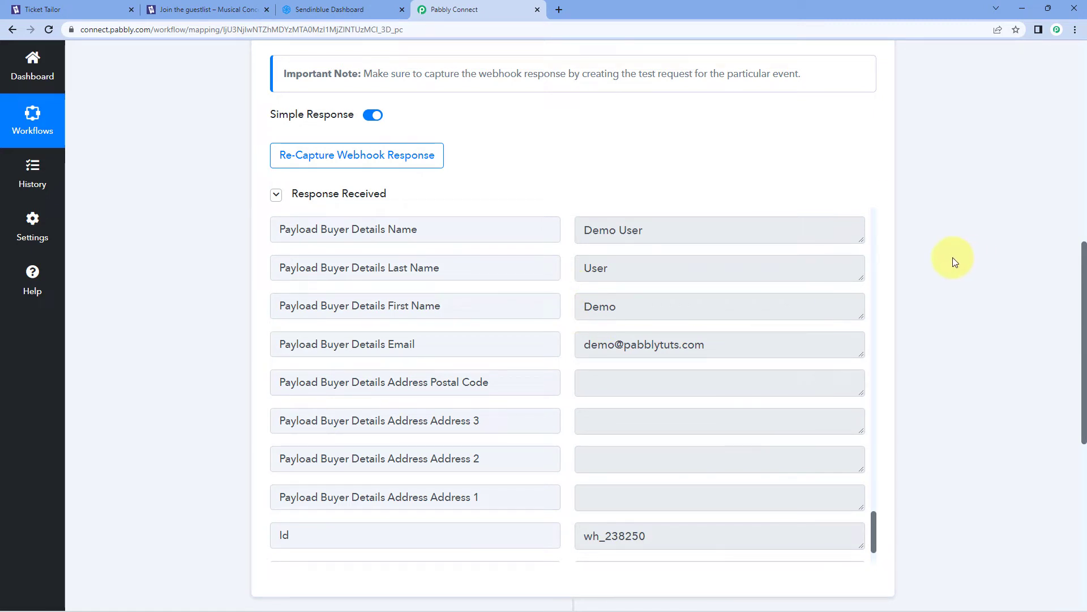
Pick Sendinblue as the app for the second workflow step
scroll(952, 259, "down", 8)
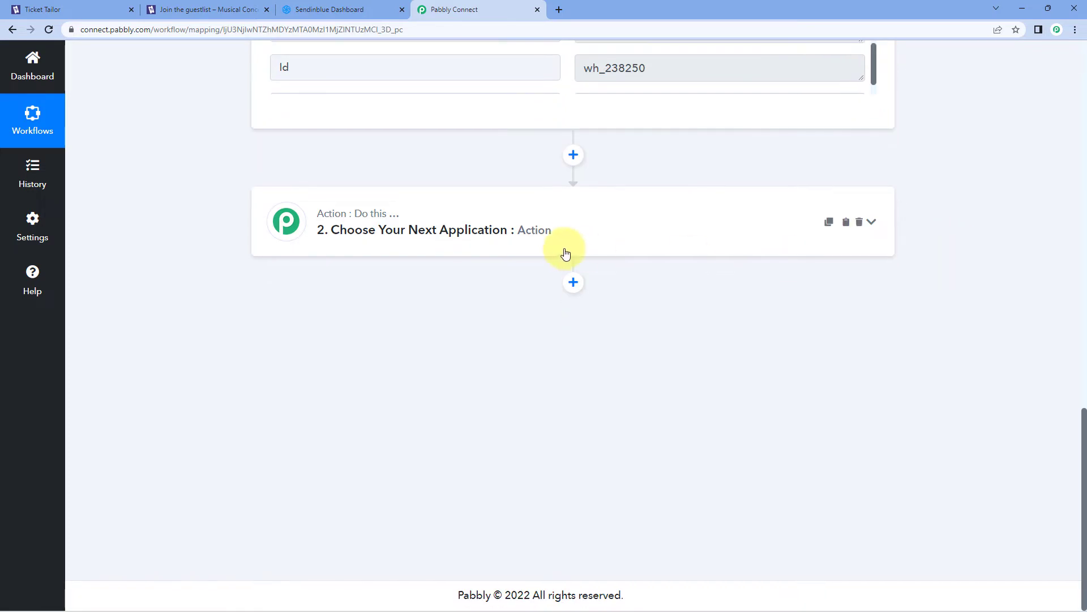
left_click(549, 235)
left_click(337, 306)
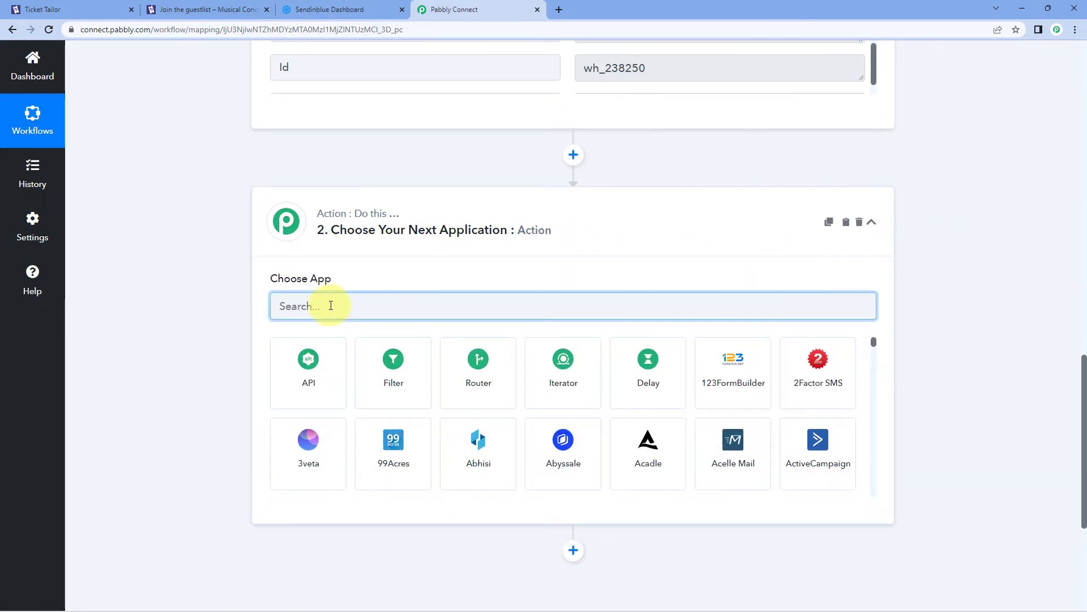
type("Sendin")
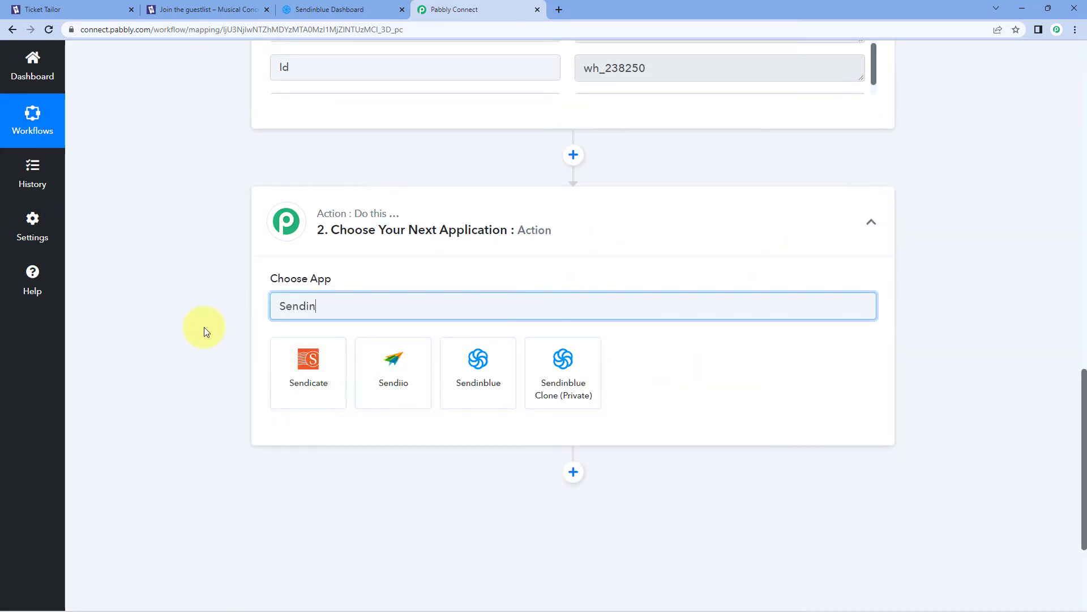
type("blue")
left_click(293, 363)
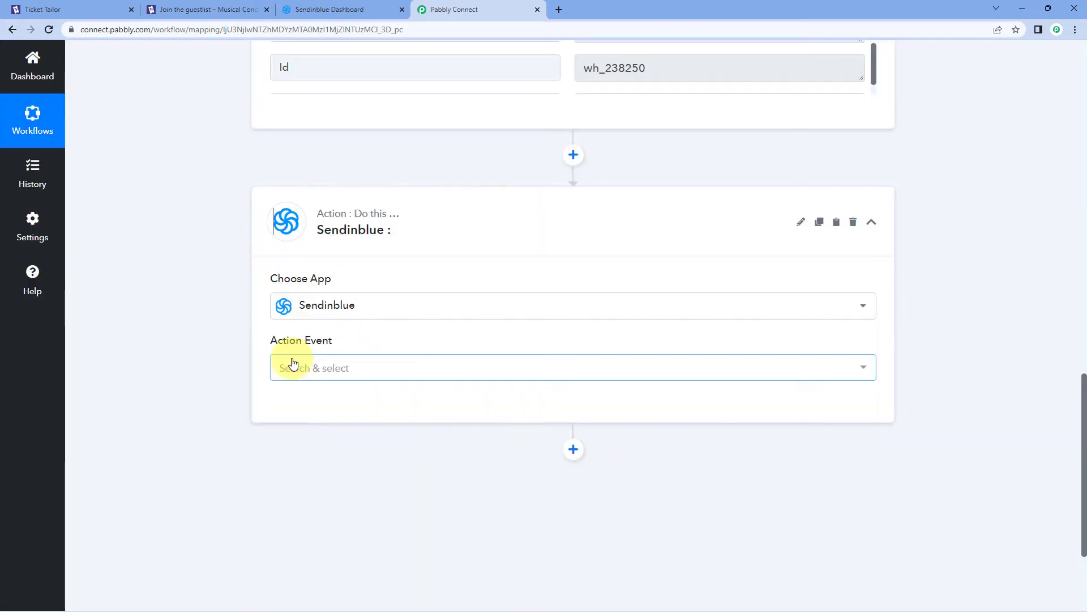
Choose the Create Contact action event and start adding a new Sendinblue connection
left_click(337, 365)
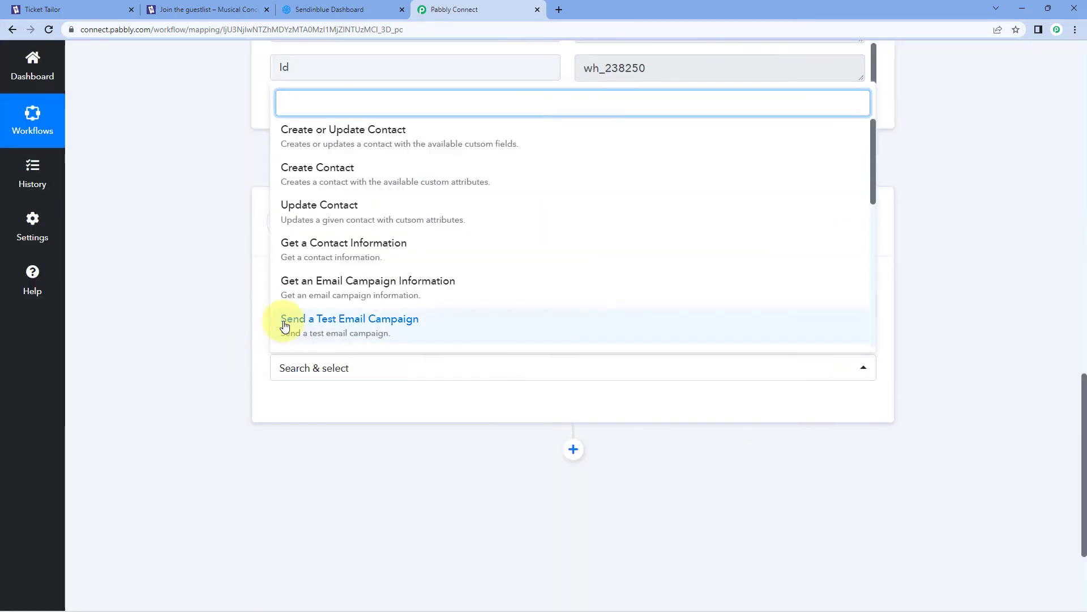
left_click(383, 180)
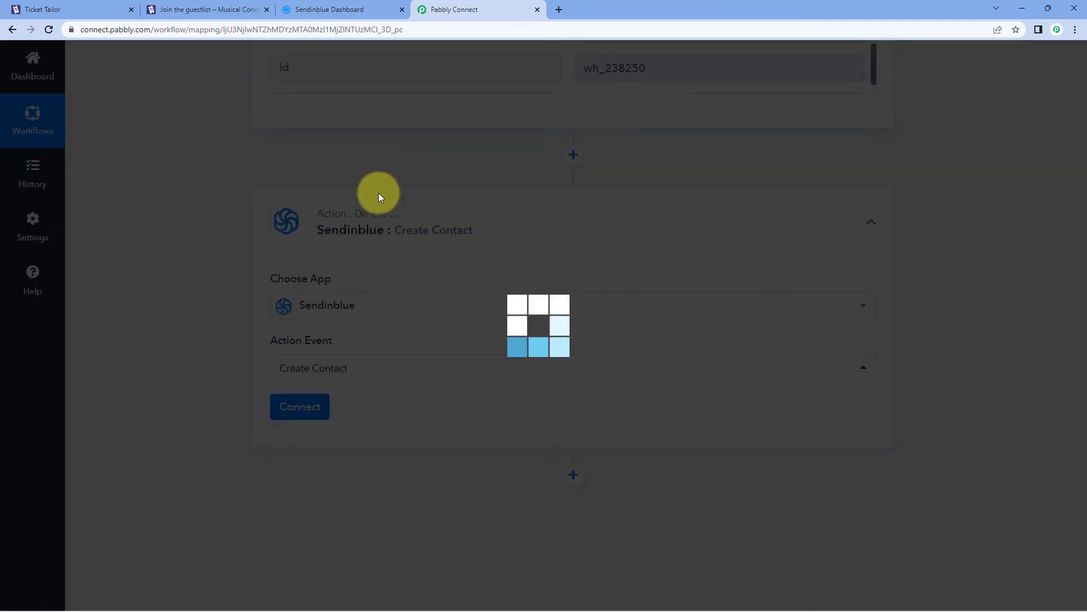
left_click(321, 405)
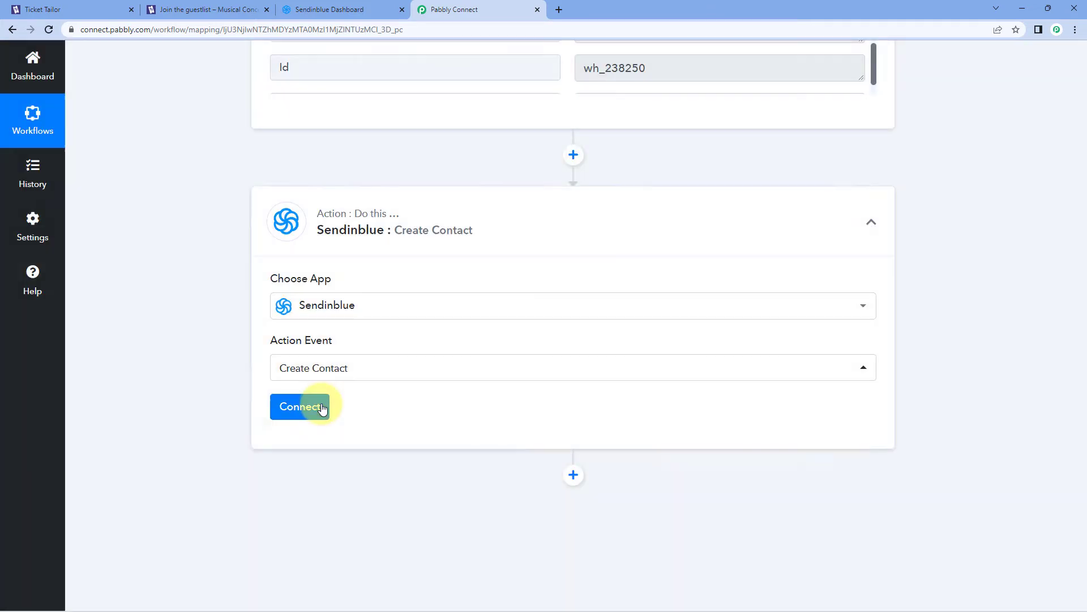
left_click(501, 192)
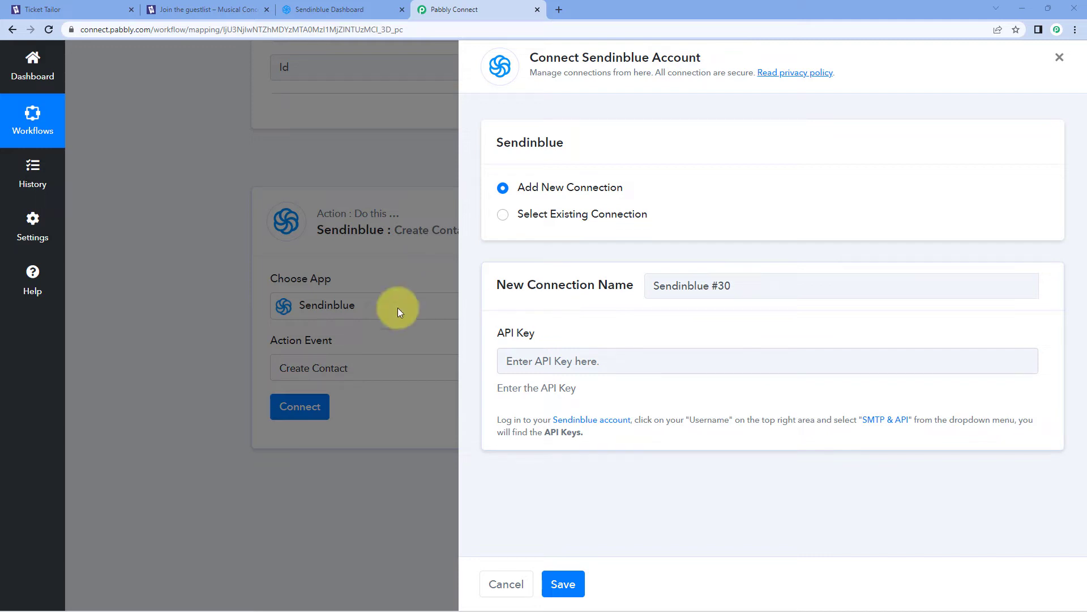
Read the API key help text, then switch to the Sendinblue dashboard tab
left_click_drag(498, 418, 597, 435)
left_click(597, 435)
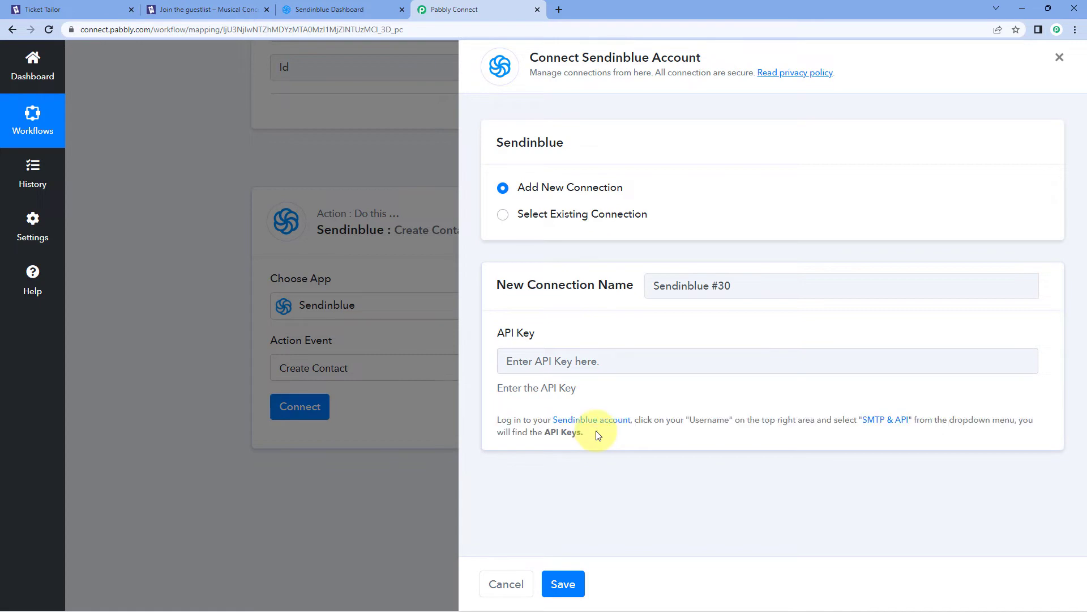
left_click(328, 6)
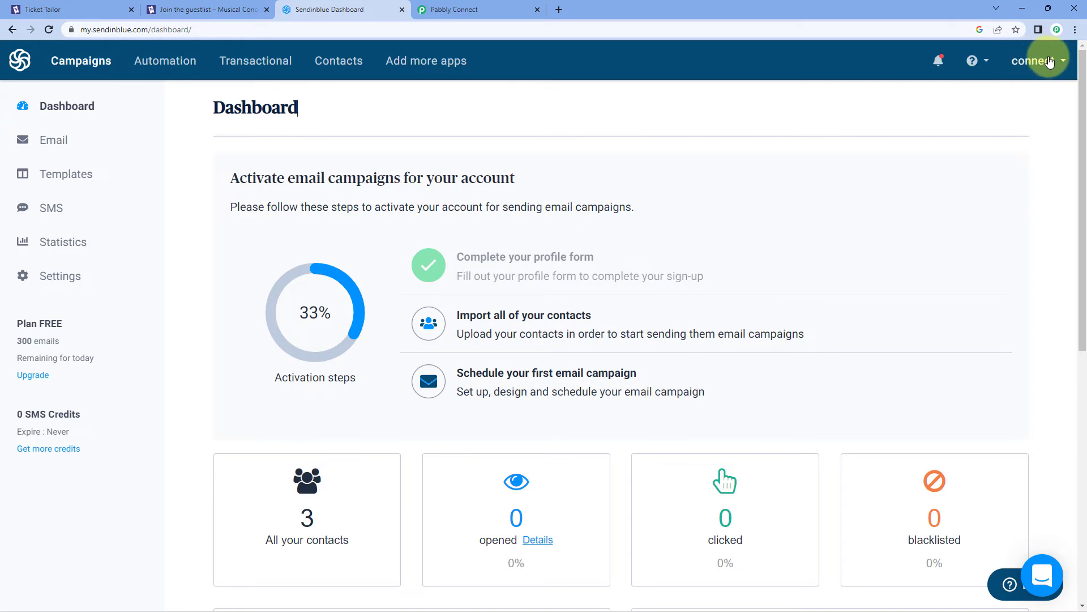
Generate and copy a new Sendinblue v3 API key from the SMTP & API settings
left_click(1043, 62)
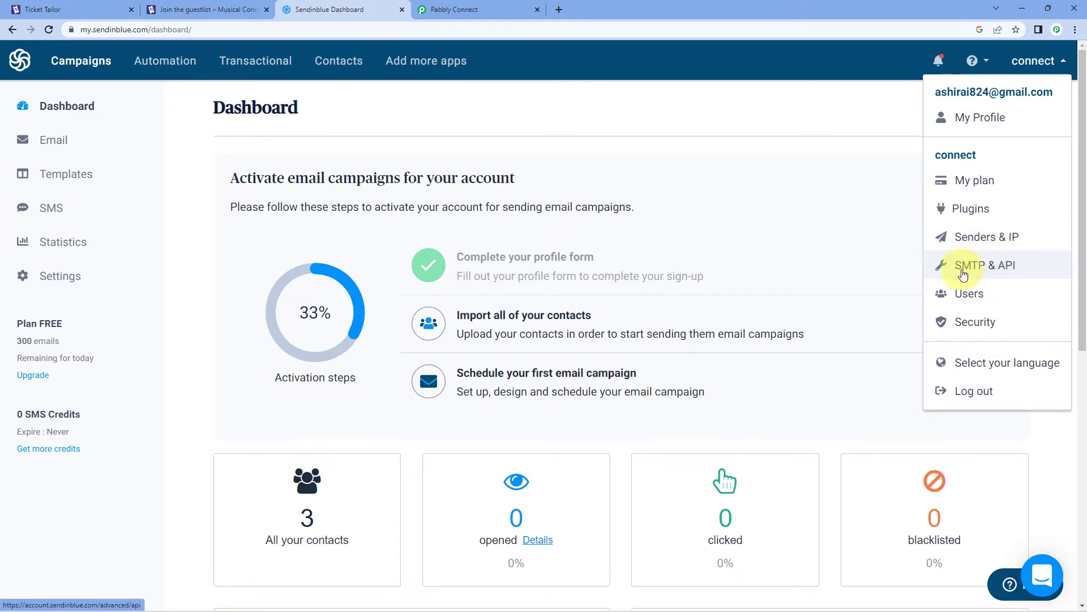
left_click(1024, 269)
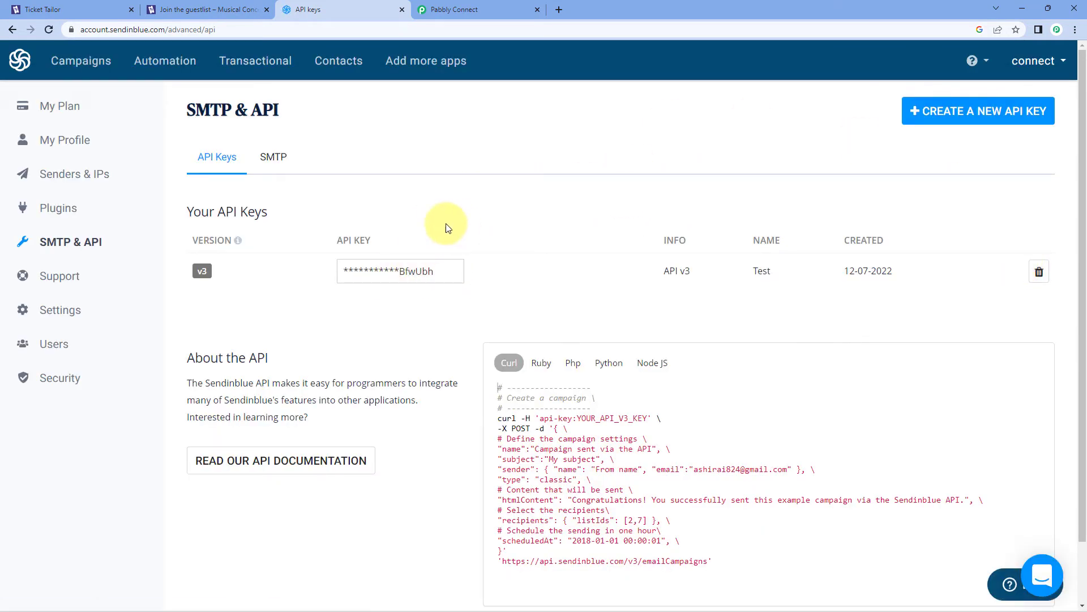
left_click(956, 120)
left_click(541, 145)
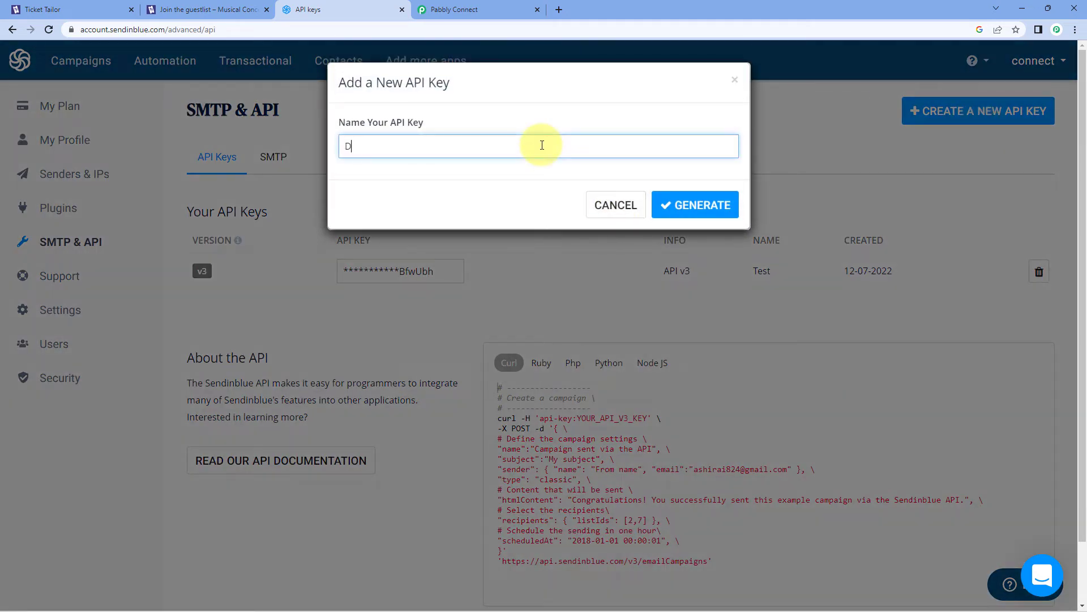
left_click(693, 207)
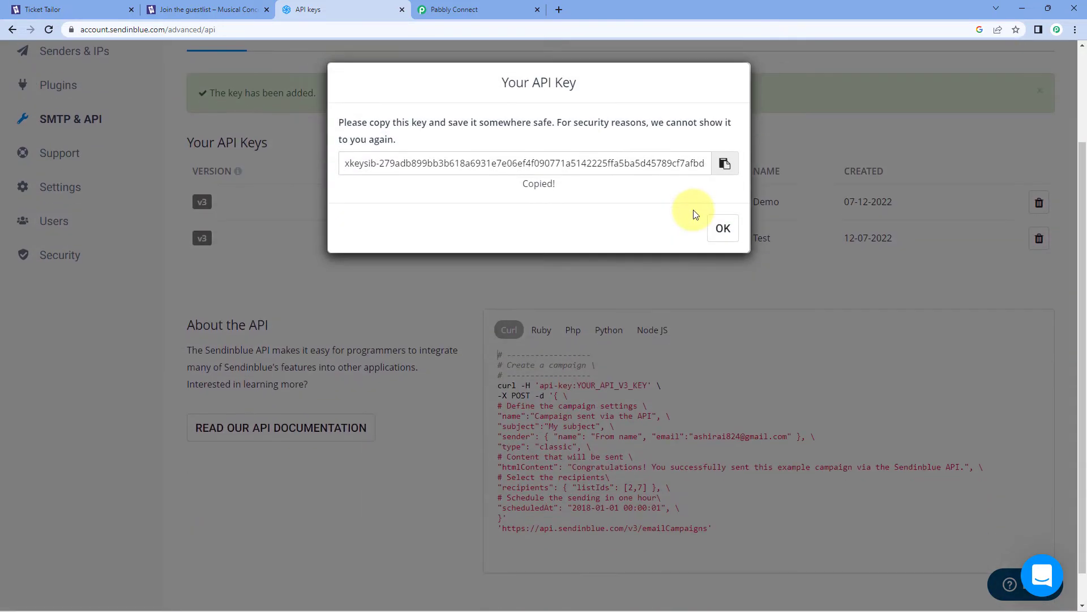
left_click(726, 165)
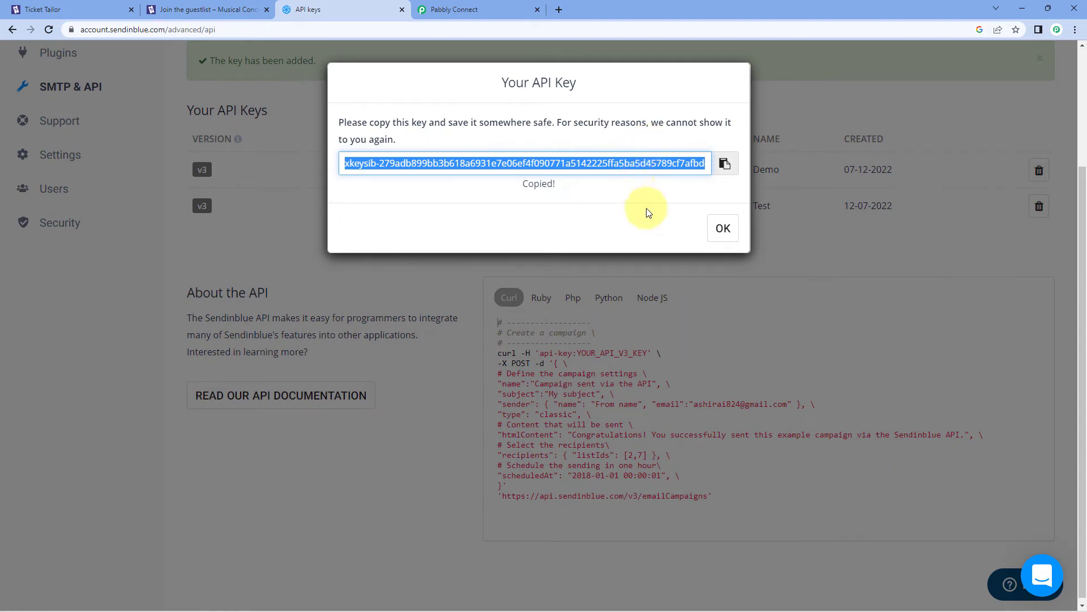
left_click(725, 232)
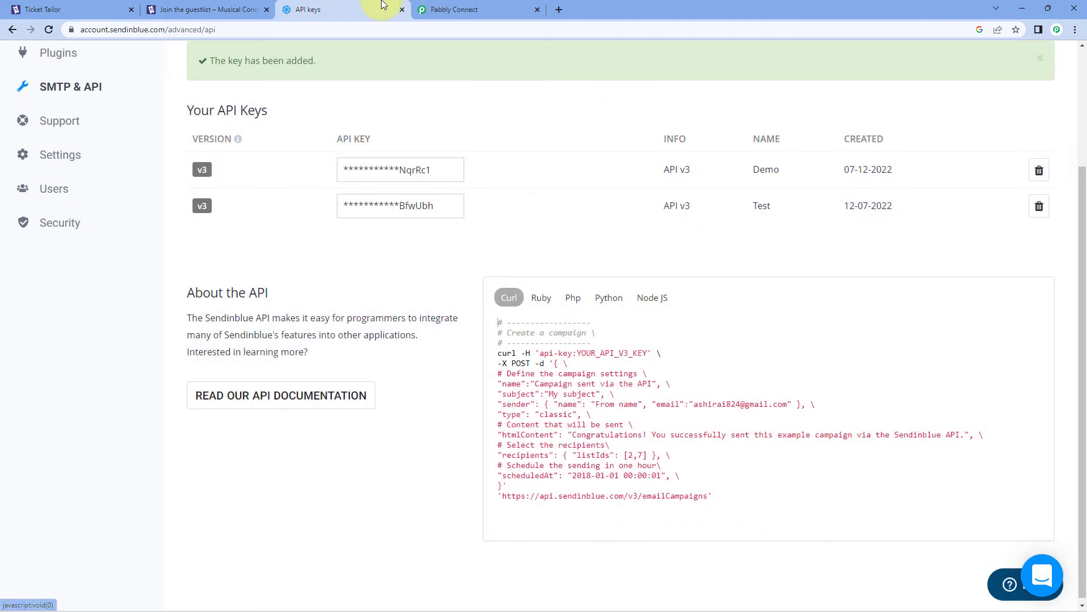
left_click(453, 10)
Paste the new Sendinblue API key into the connection and save it to reveal Create Contact fields
right_click(539, 358)
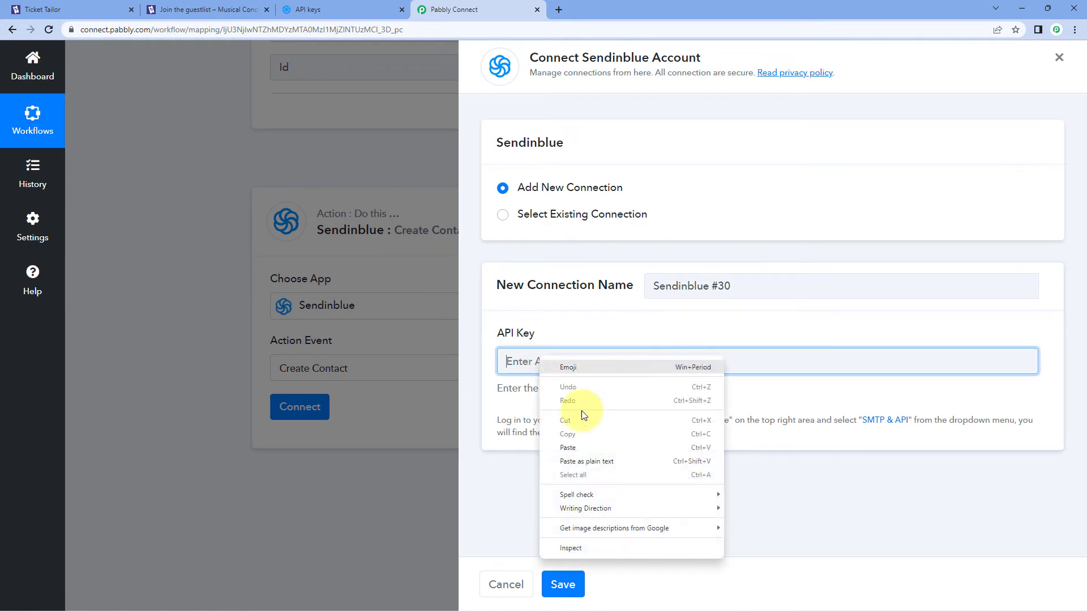
left_click(584, 445)
left_click(577, 593)
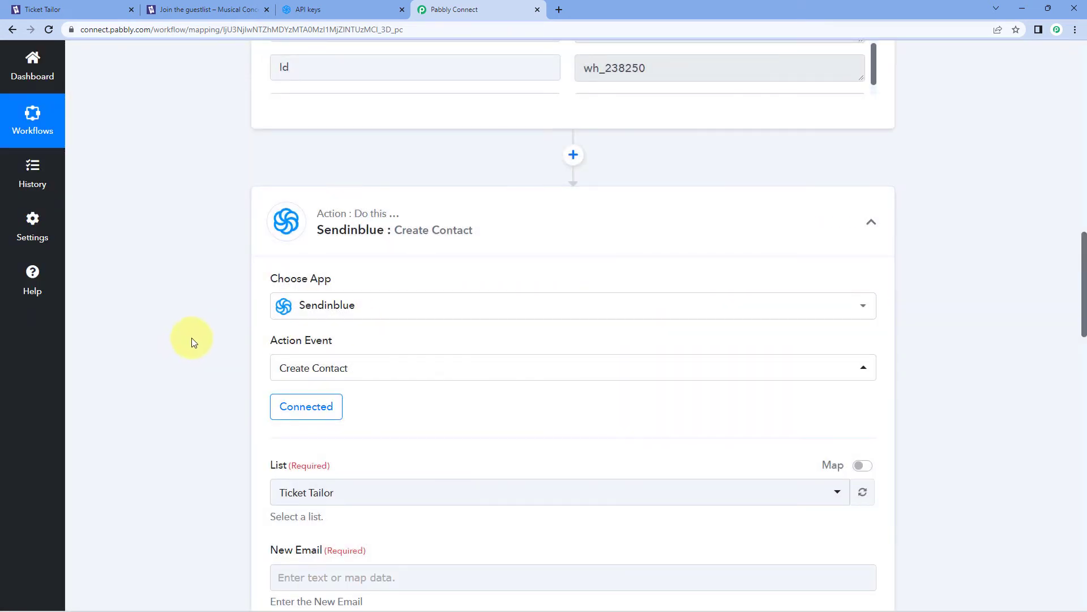
scroll(196, 334, "down", 3)
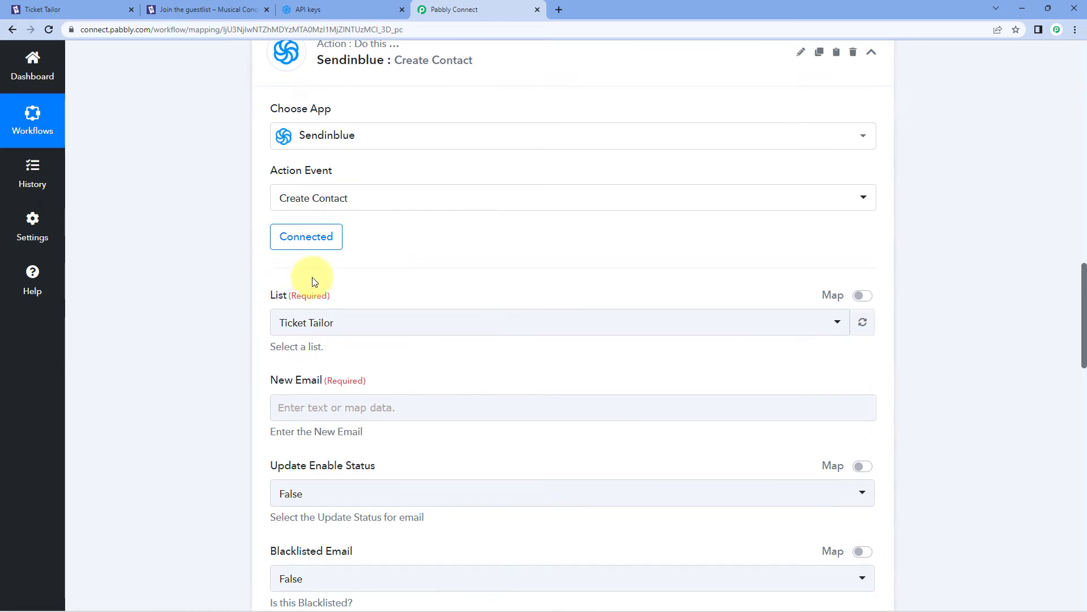
scroll(312, 278, "down", 1)
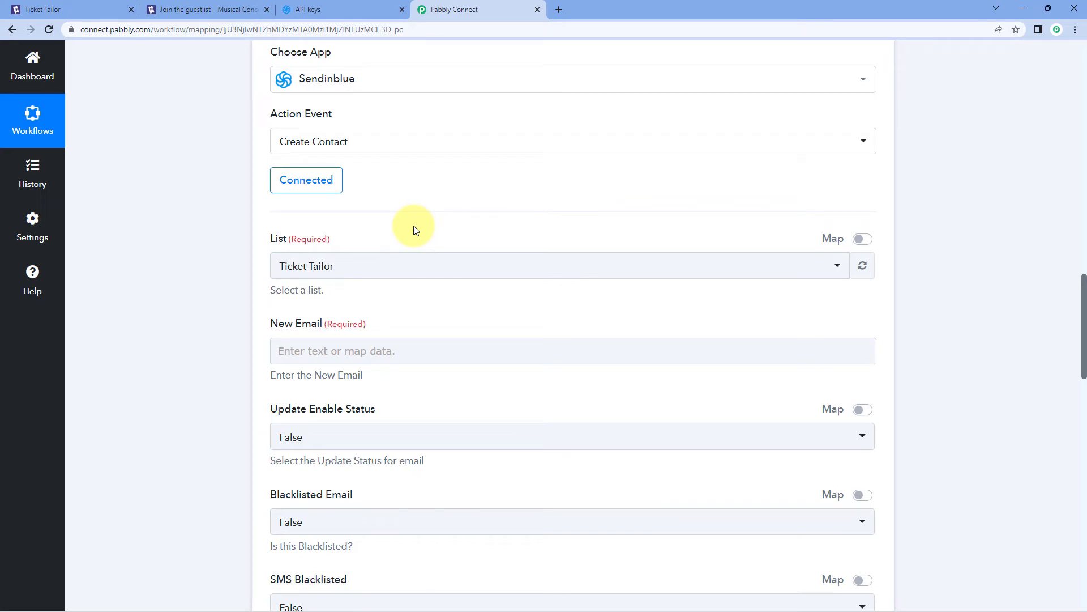
Reselect Ticket Tailor in the List dropdown, then scroll back up to the trigger's buyer details
left_click(413, 264)
scroll(196, 281, "down", 2)
scroll(323, 272, "down", 5)
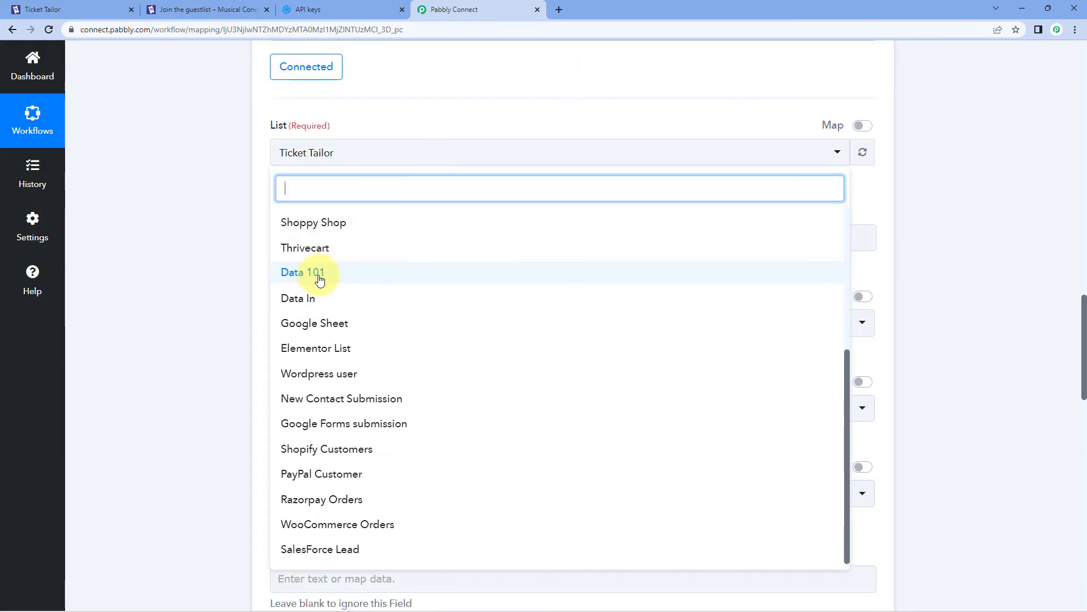
scroll(327, 275, "up", 5)
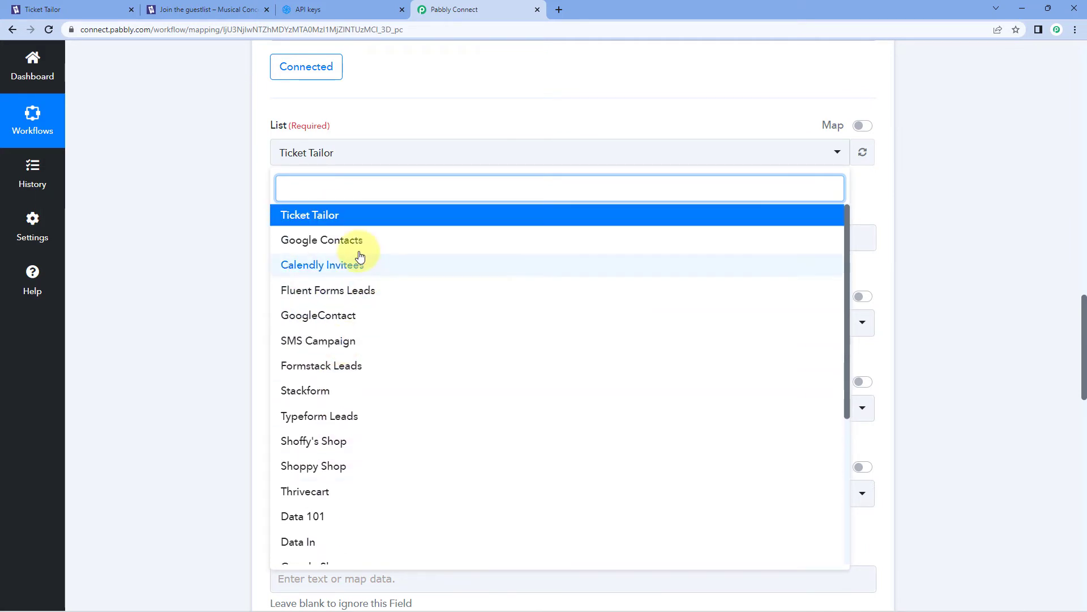
left_click(335, 218)
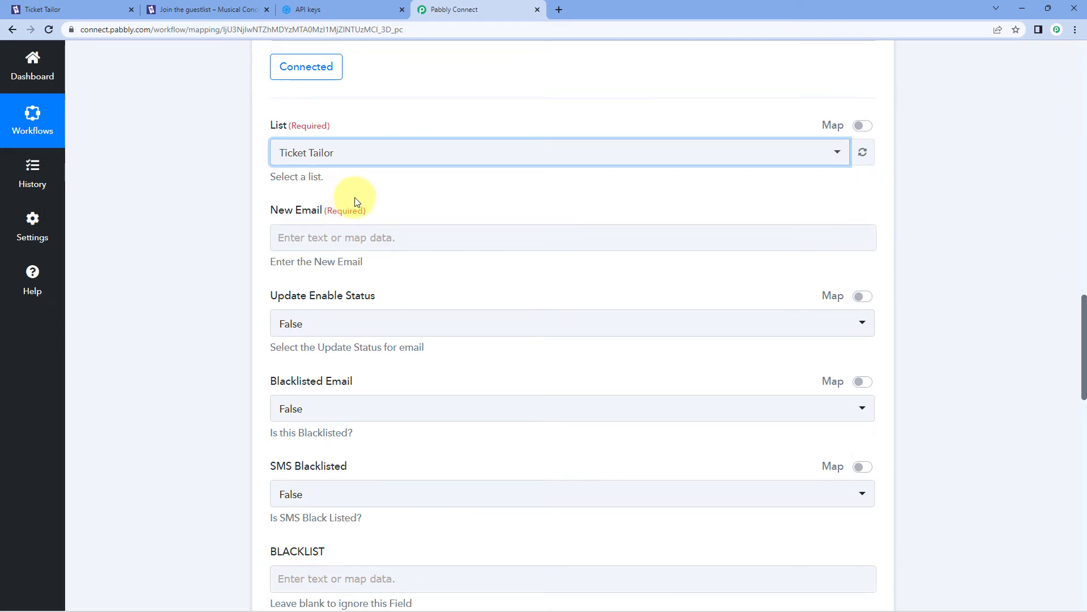
scroll(233, 248, "up", 1)
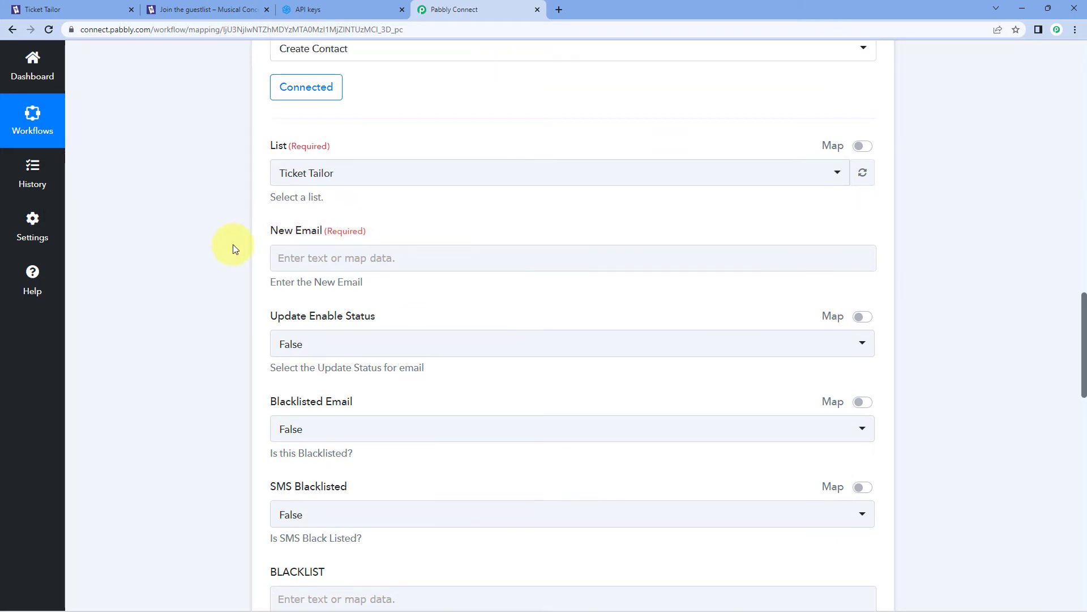
scroll(233, 249, "up", 2)
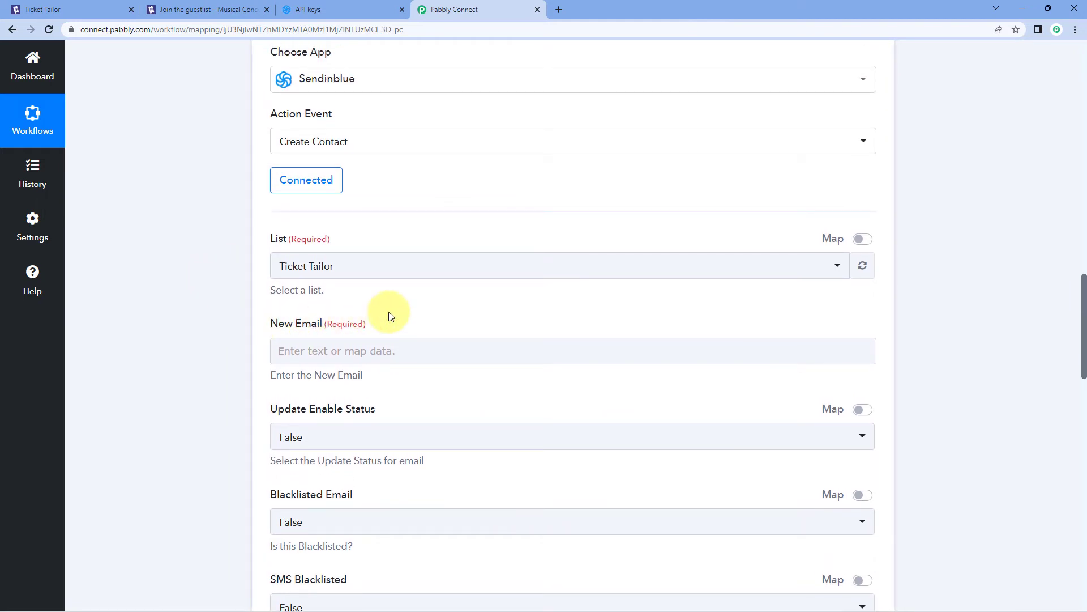
scroll(389, 316, "up", 8)
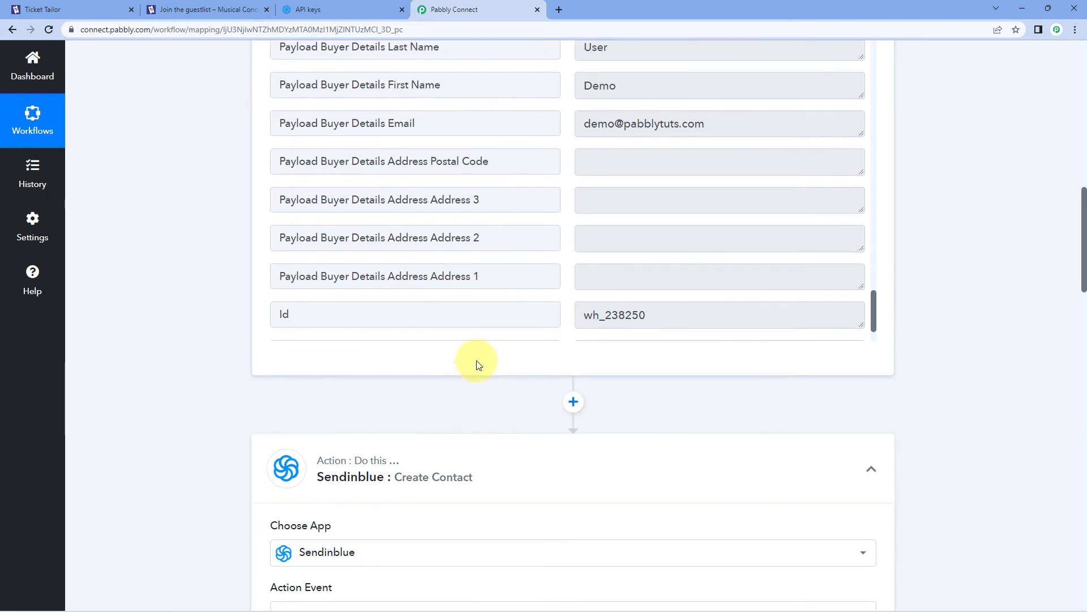
Locate and highlight the buyer's email value in the trigger's Response Received data
scroll(476, 364, "up", 2)
scroll(531, 330, "up", 1)
left_click_drag(723, 273, 576, 277)
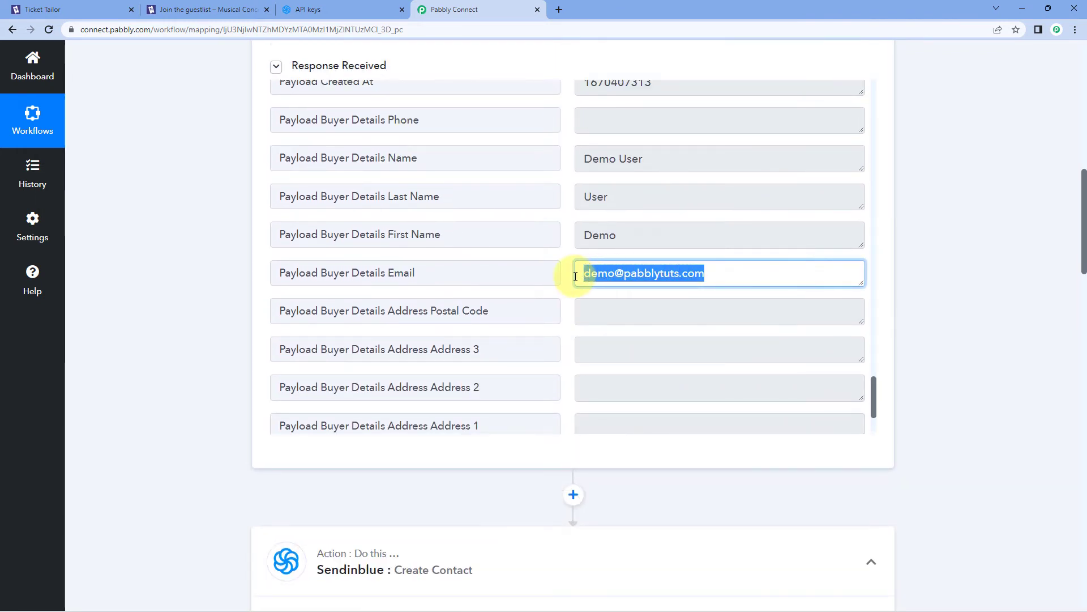
left_click(564, 277)
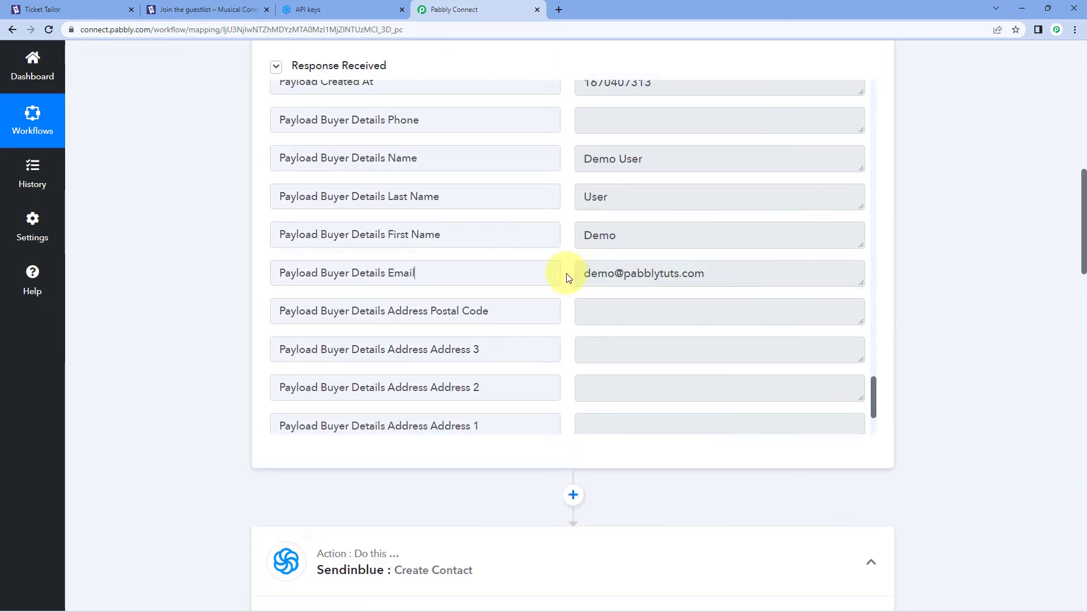
left_click_drag(585, 273, 558, 280)
left_click(729, 273)
left_click(567, 271)
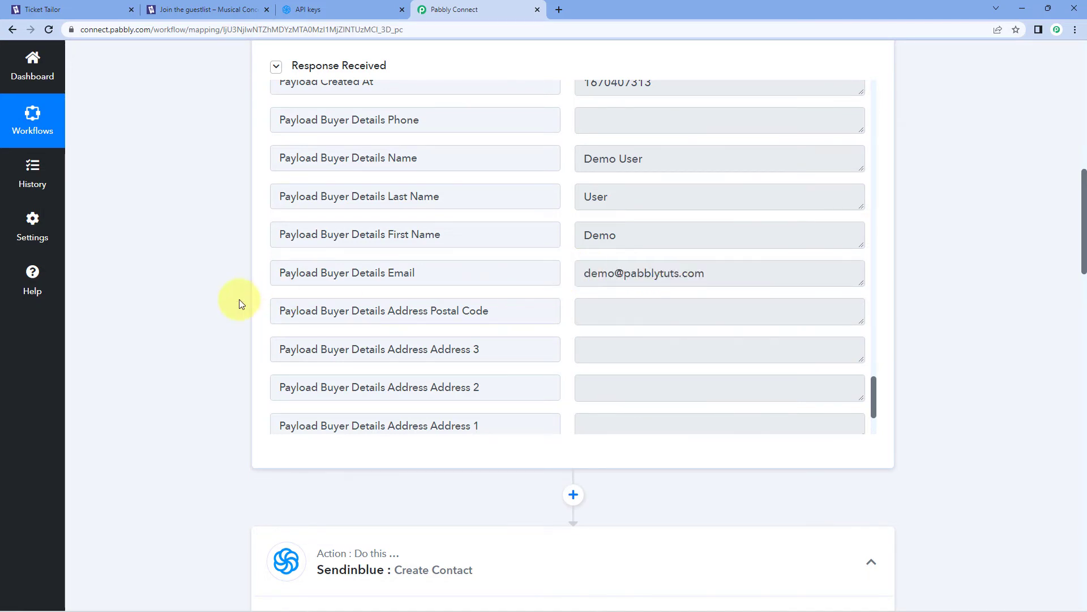
scroll(211, 301, "down", 10)
Map 'Ticket Tailor: New Ticket Order' Payload Buyer Details Email into the New Email field
left_click(289, 296)
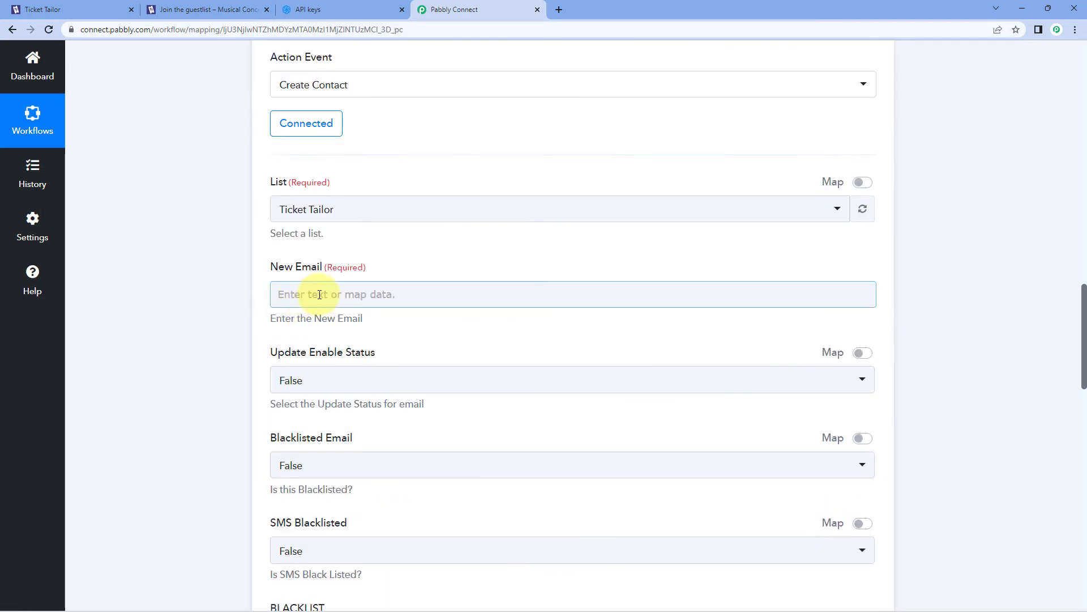
left_click(239, 295)
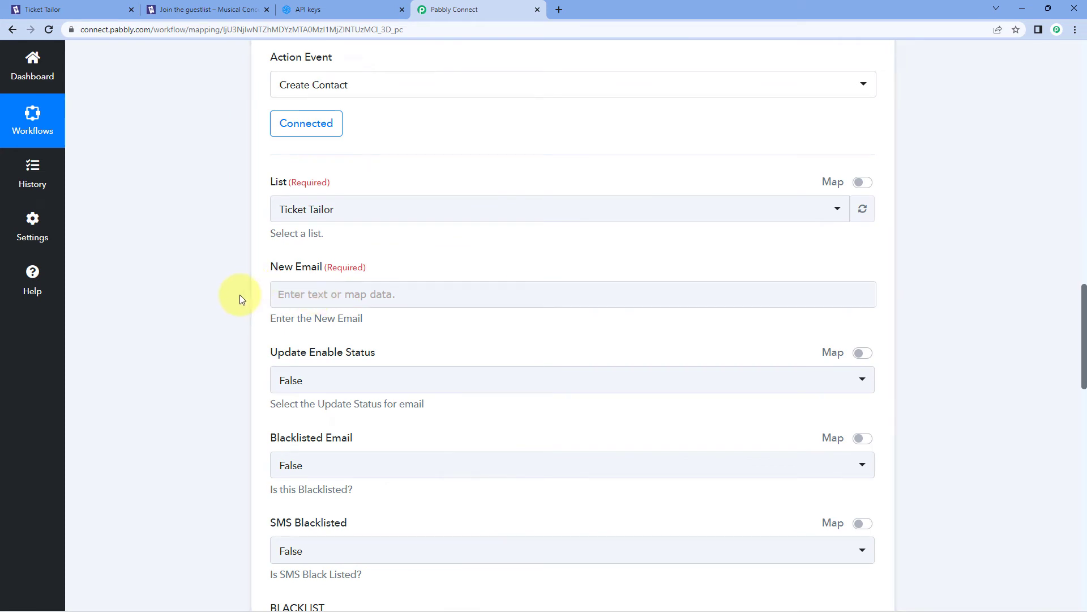
left_click(284, 294)
left_click(312, 335)
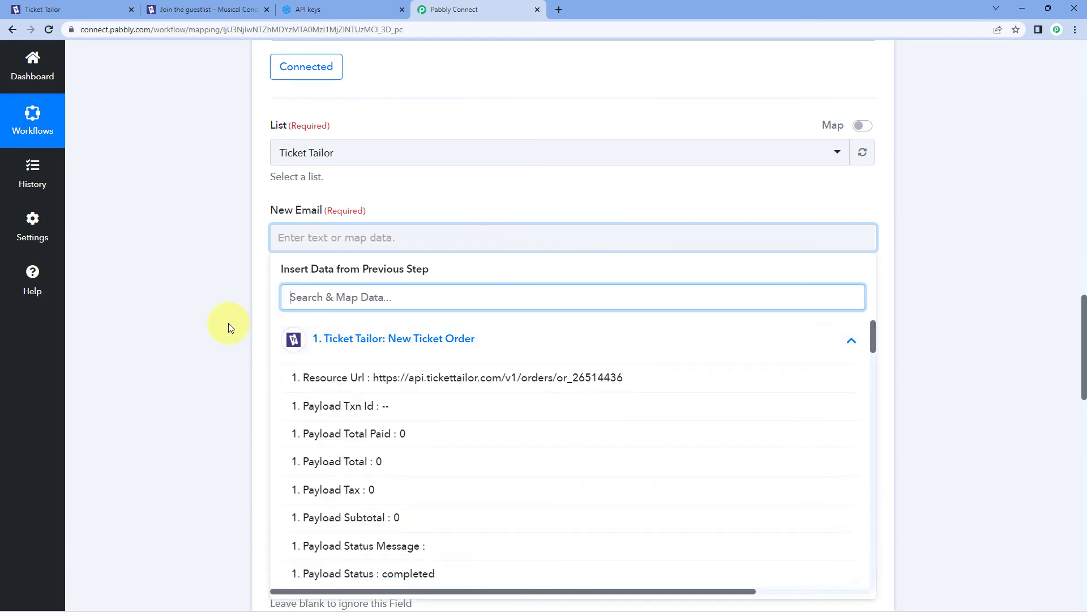
scroll(224, 326, "down", 2)
scroll(403, 312, "down", 8)
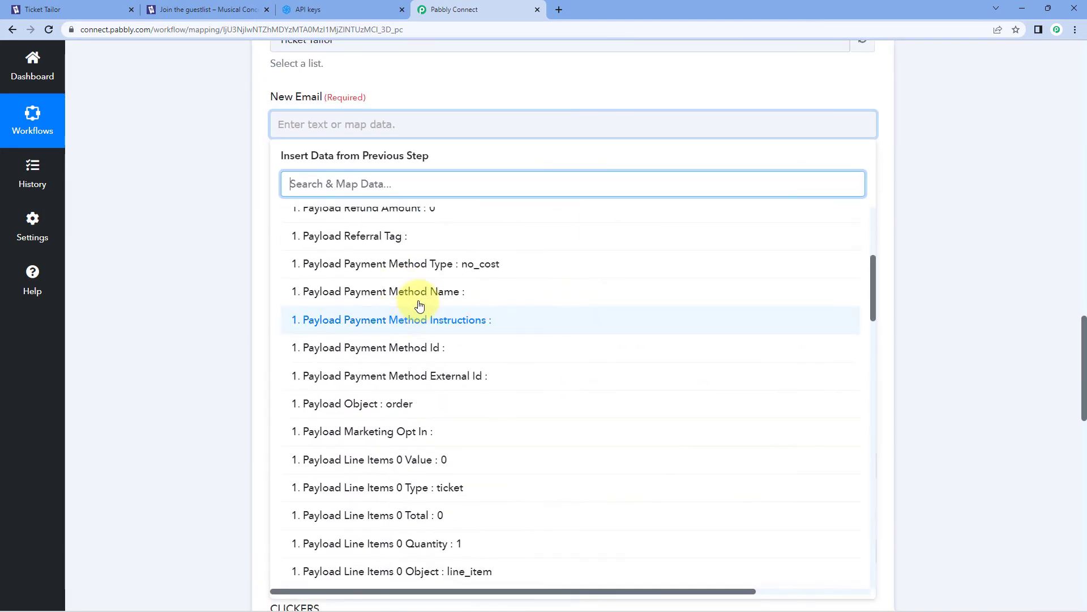
scroll(426, 304, "down", 10)
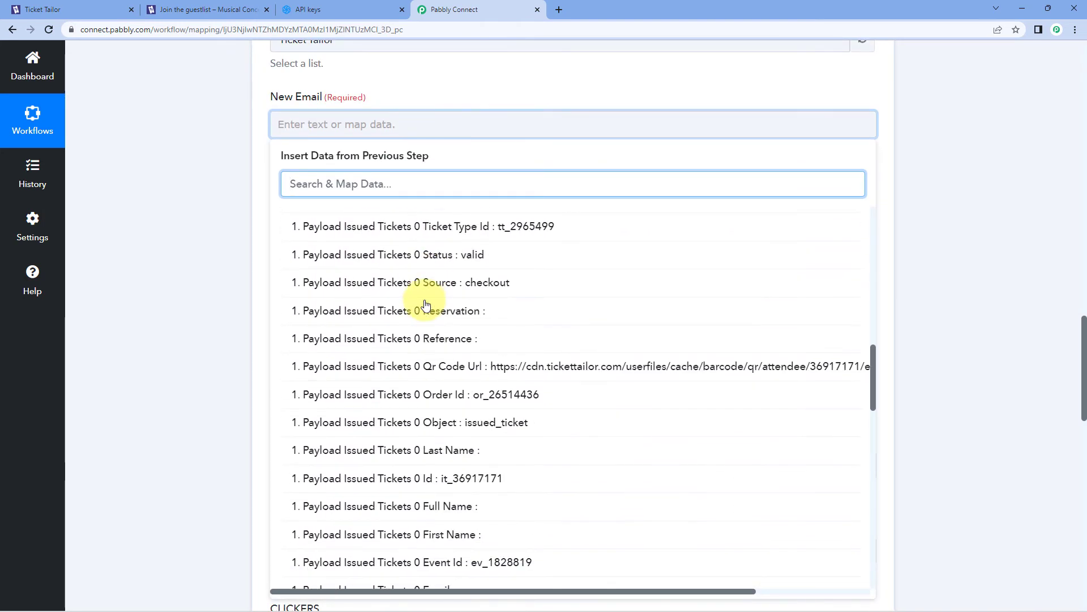
scroll(426, 305, "down", 3)
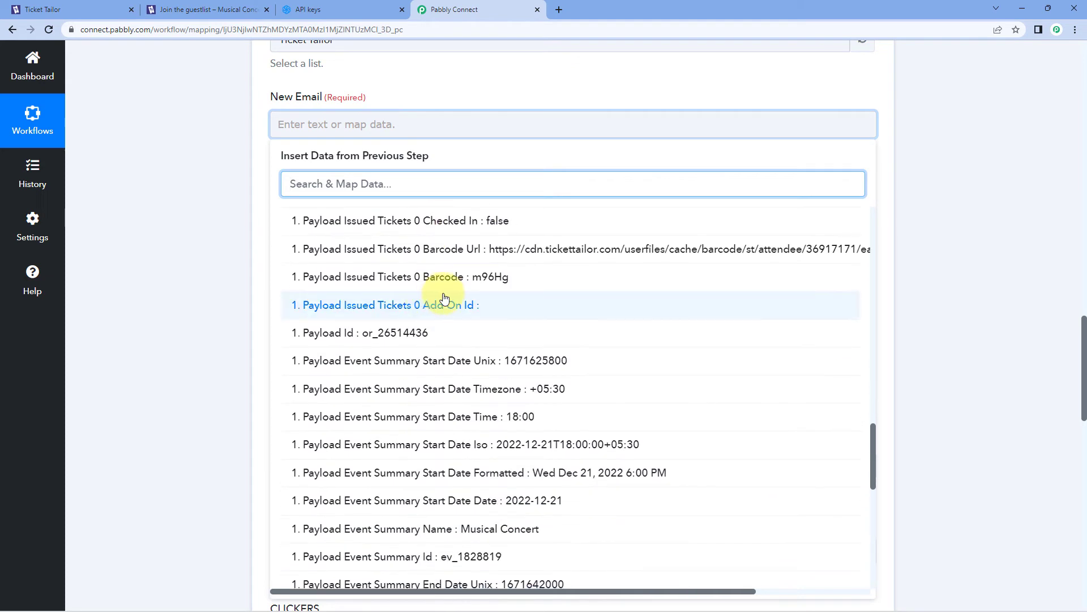
scroll(445, 298, "down", 6)
scroll(445, 294, "down", 5)
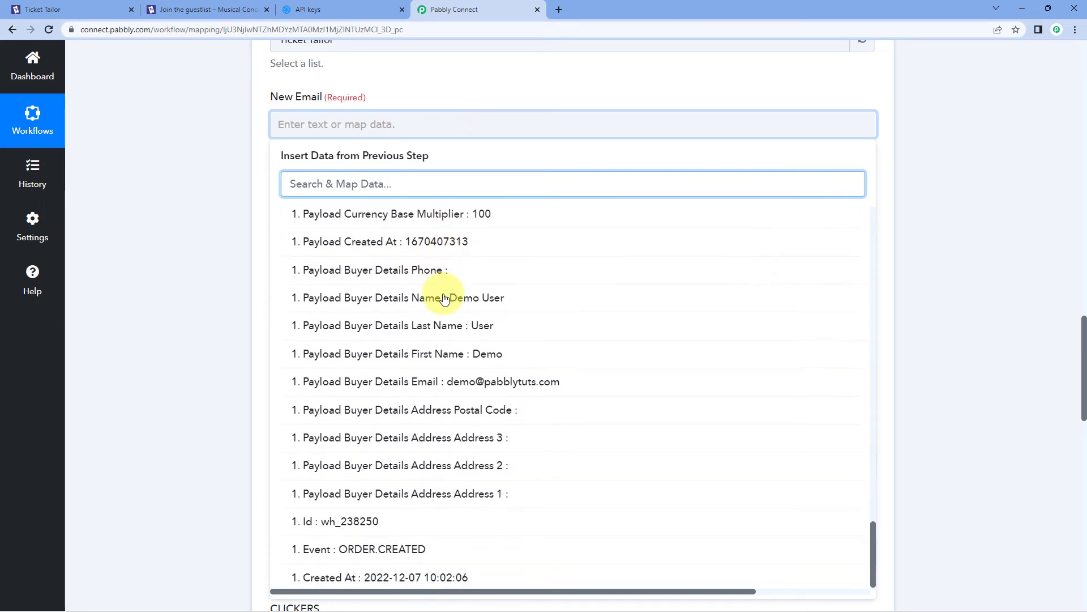
left_click(440, 377)
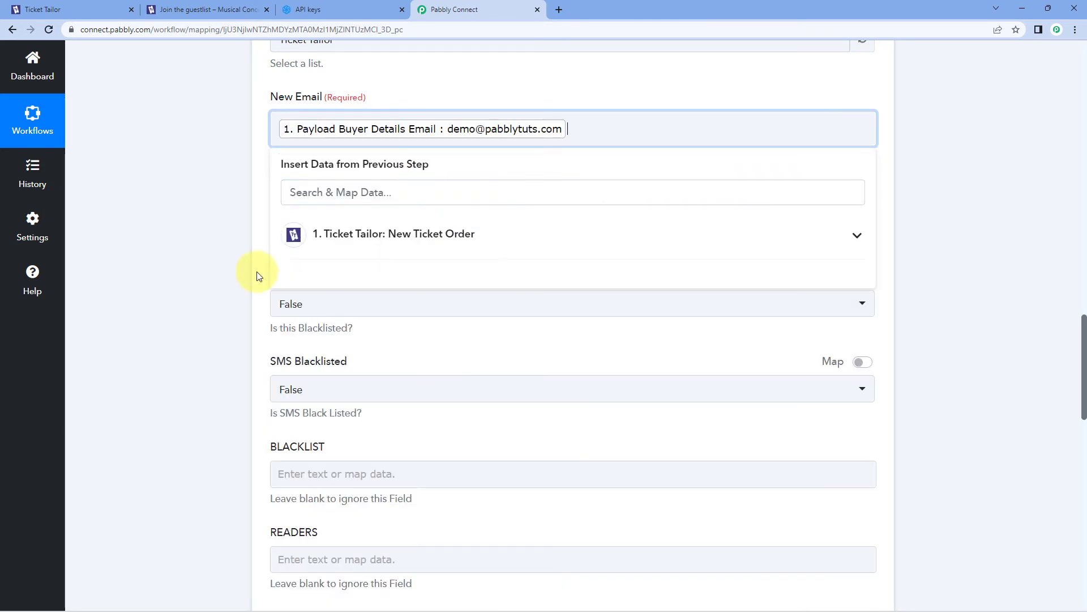
left_click(207, 254)
scroll(207, 254, "up", 3)
scroll(209, 274, "up", 10)
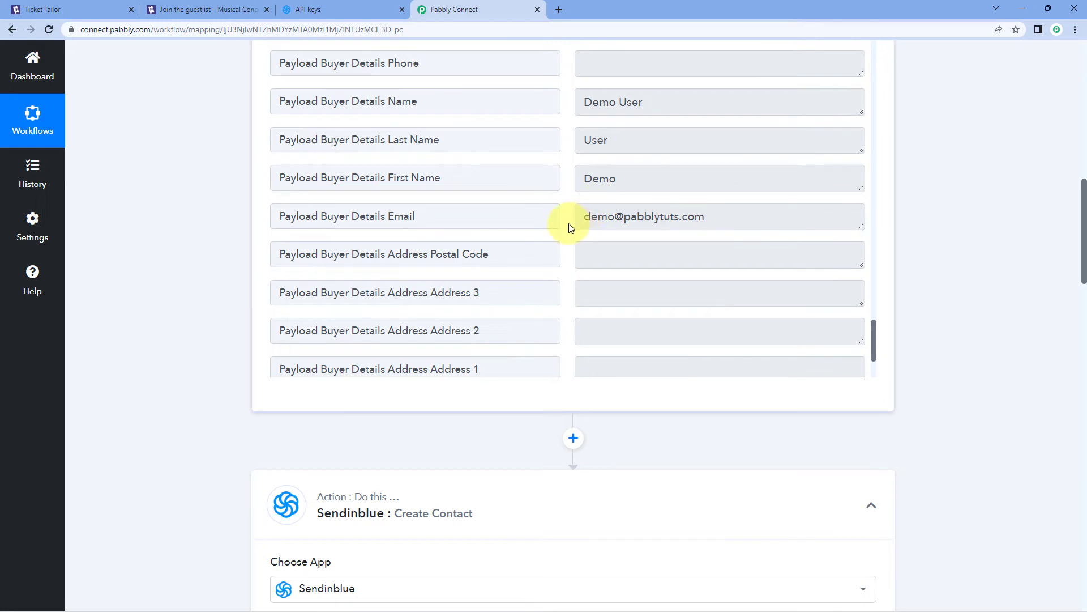
scroll(229, 351, "down", 4)
scroll(229, 350, "down", 7)
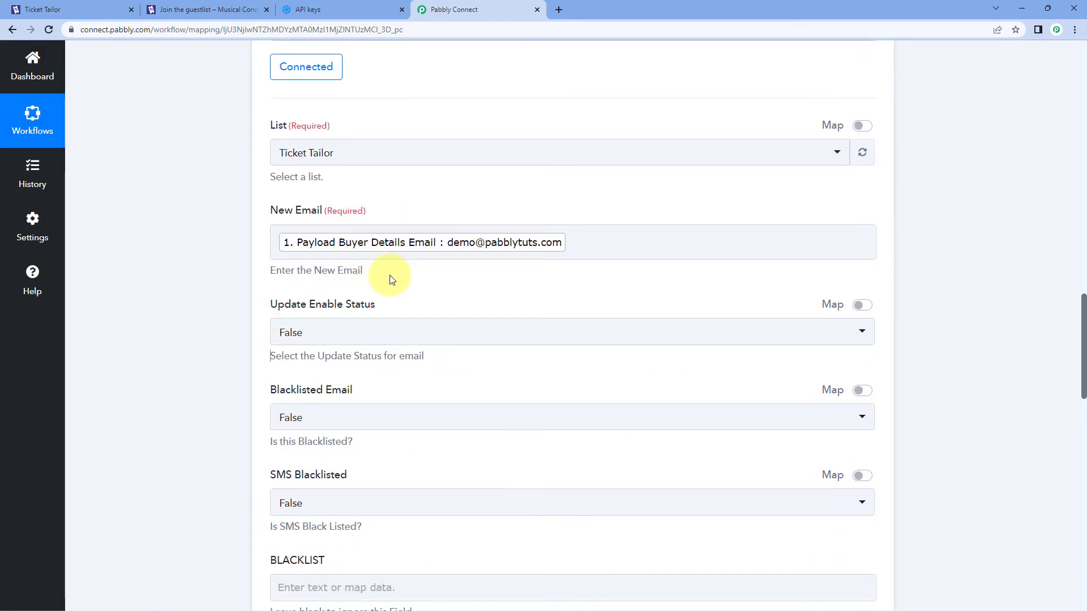
scroll(390, 274, "down", 1)
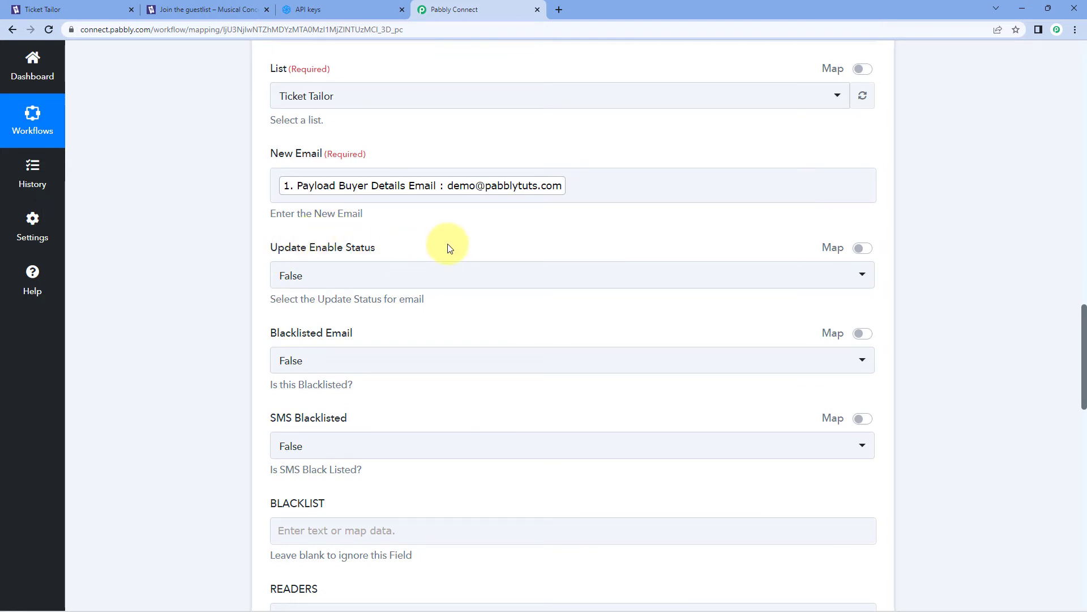
left_click(417, 274)
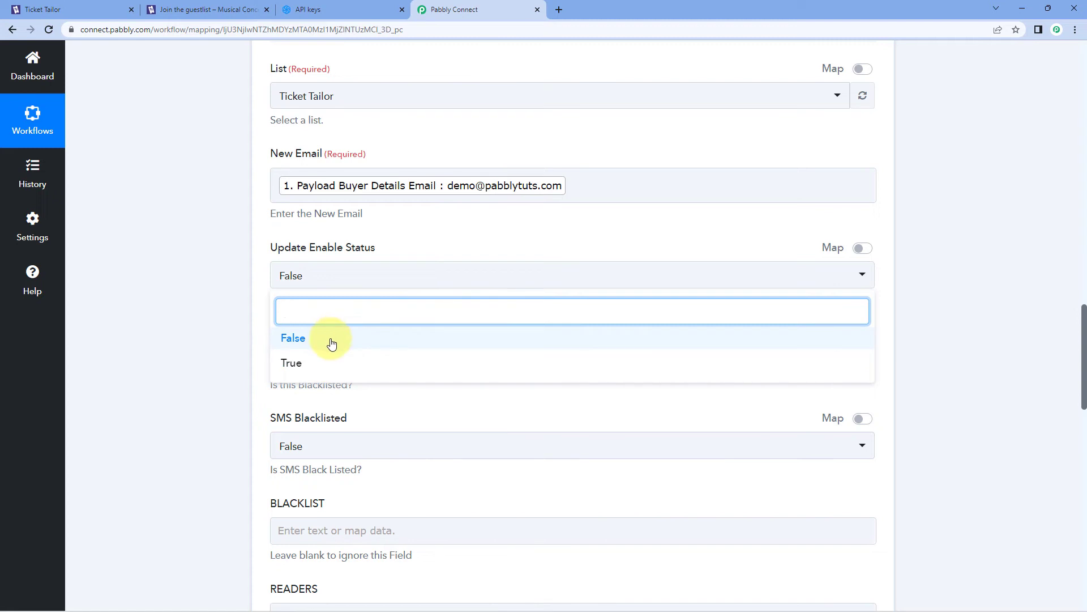
left_click(320, 365)
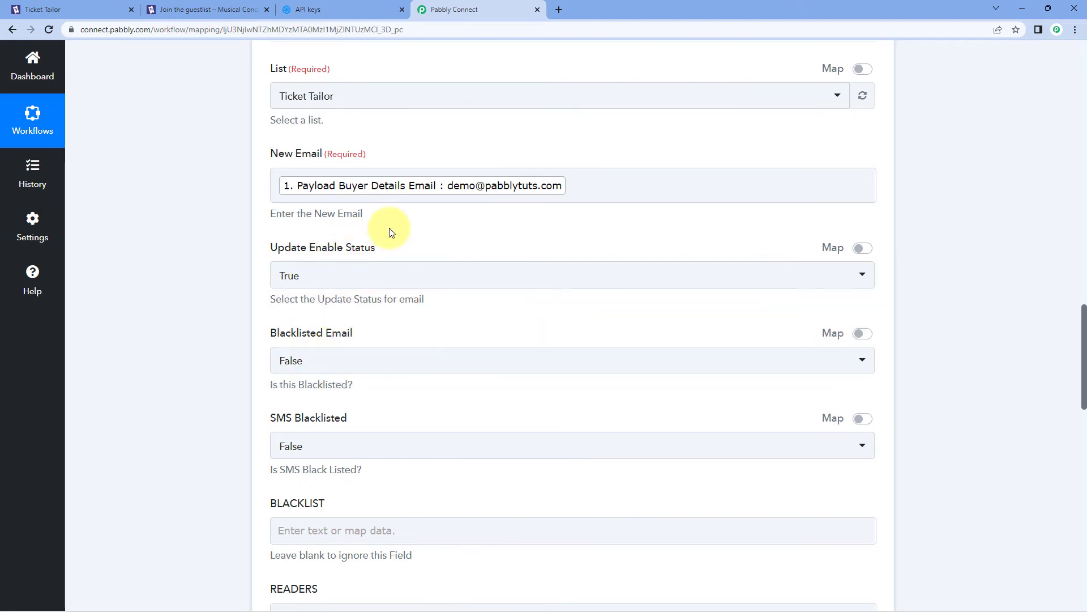
scroll(397, 227, "down", 2)
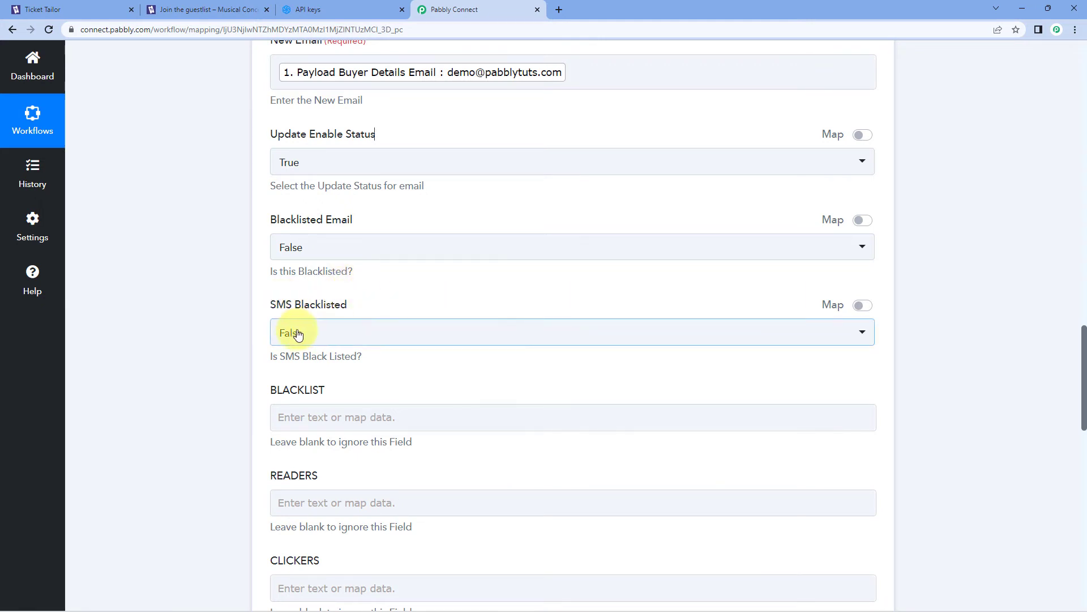
scroll(249, 309, "down", 6)
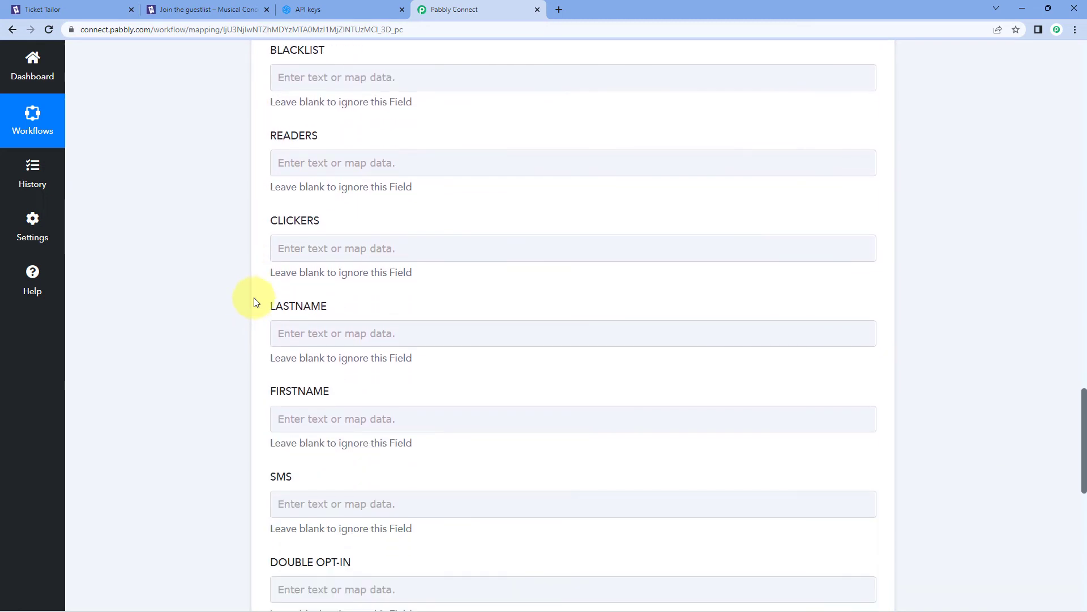
scroll(252, 304, "down", 1)
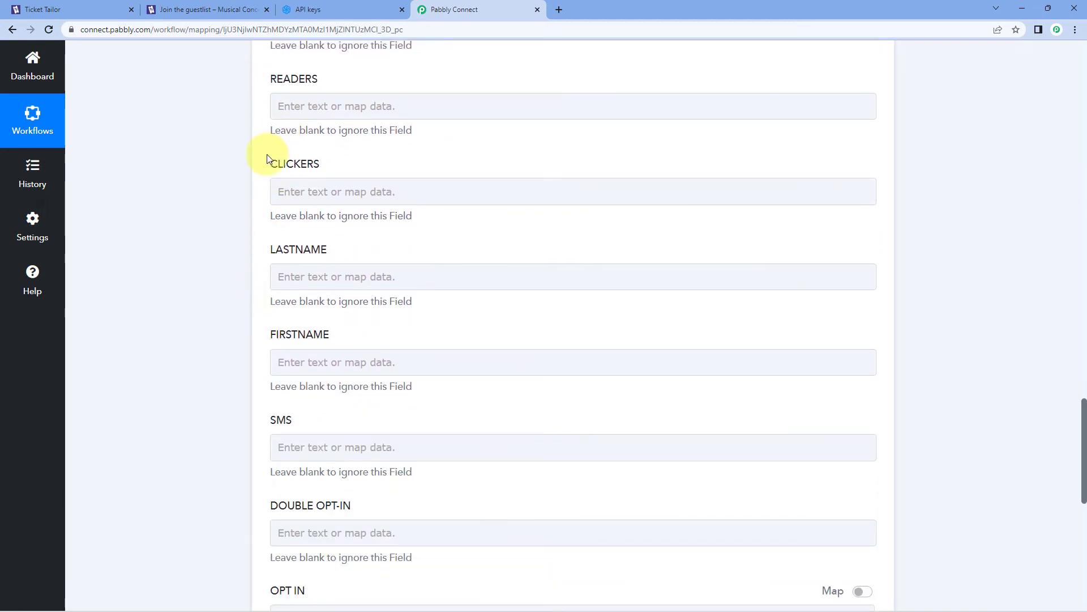
scroll(266, 154, "up", 1)
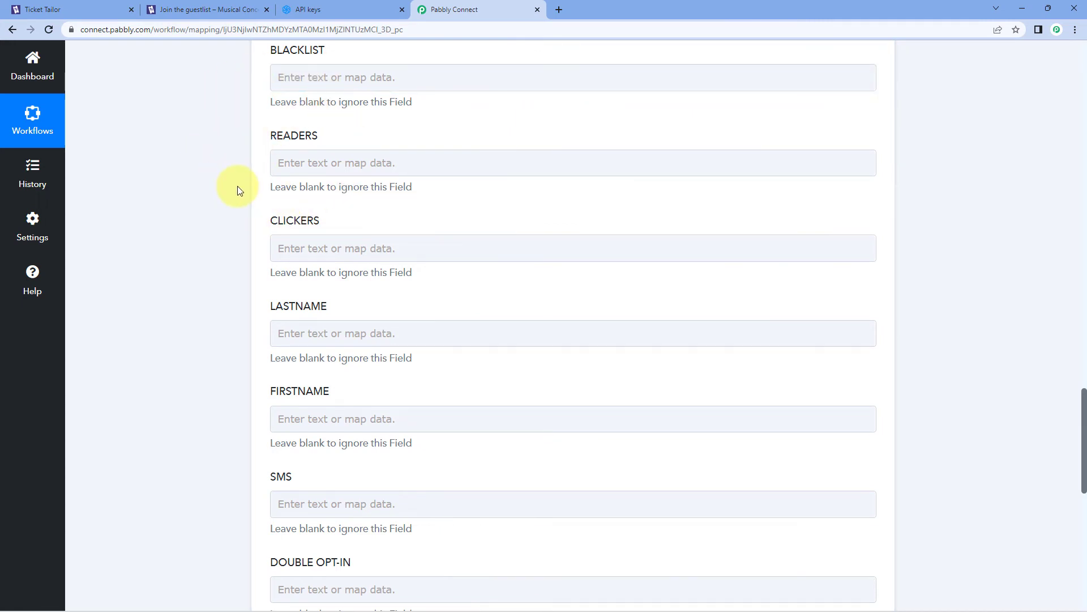
scroll(229, 212, "down", 2)
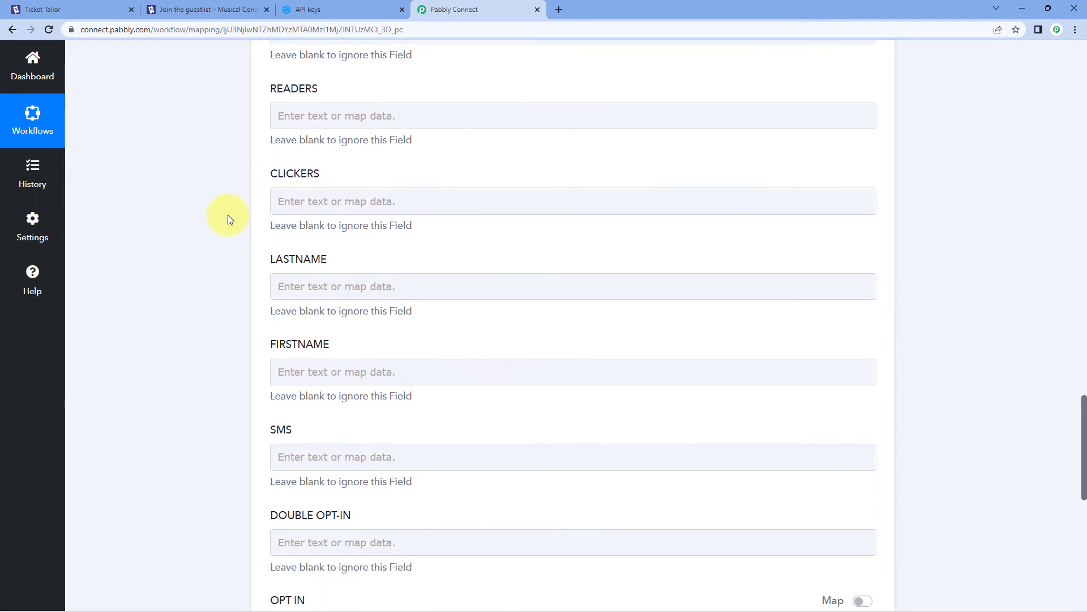
Select the LASTNAME field and check the buyer's last name in the captured response
left_click(301, 221)
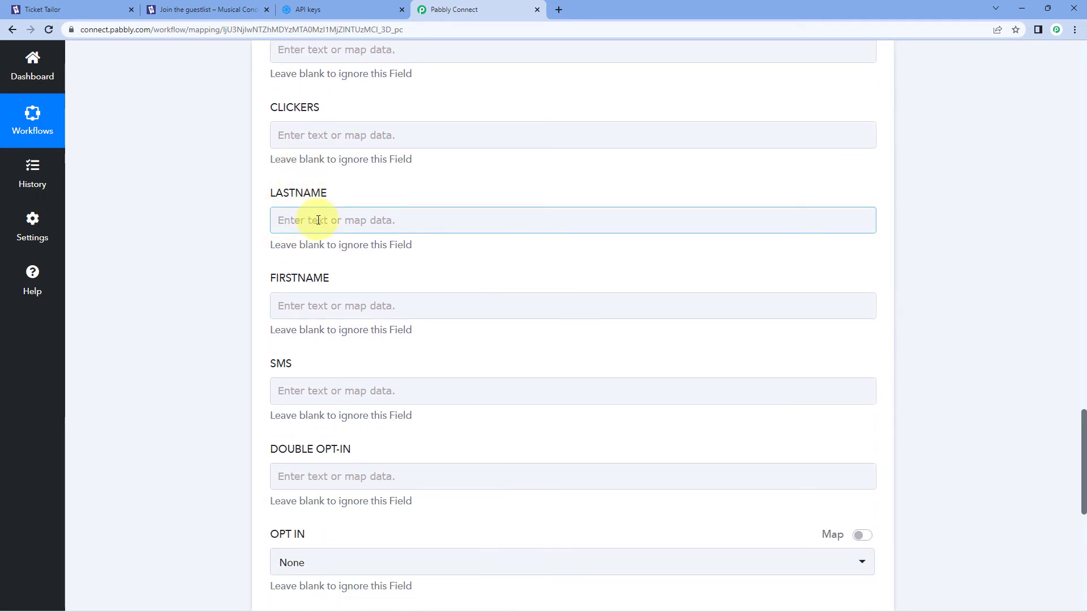
scroll(328, 227, "up", 12)
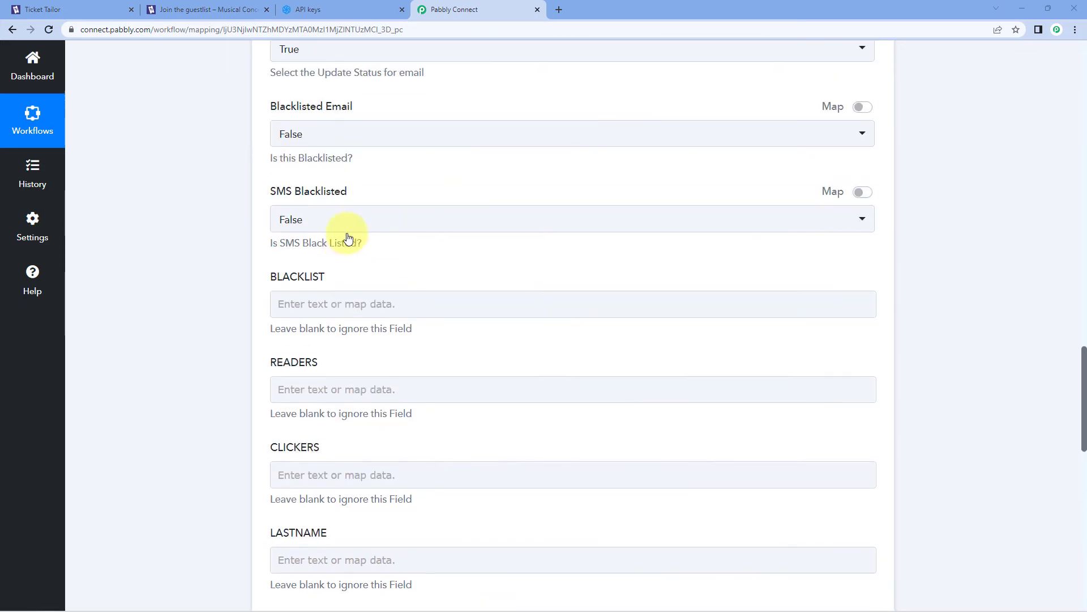
scroll(357, 244, "up", 8)
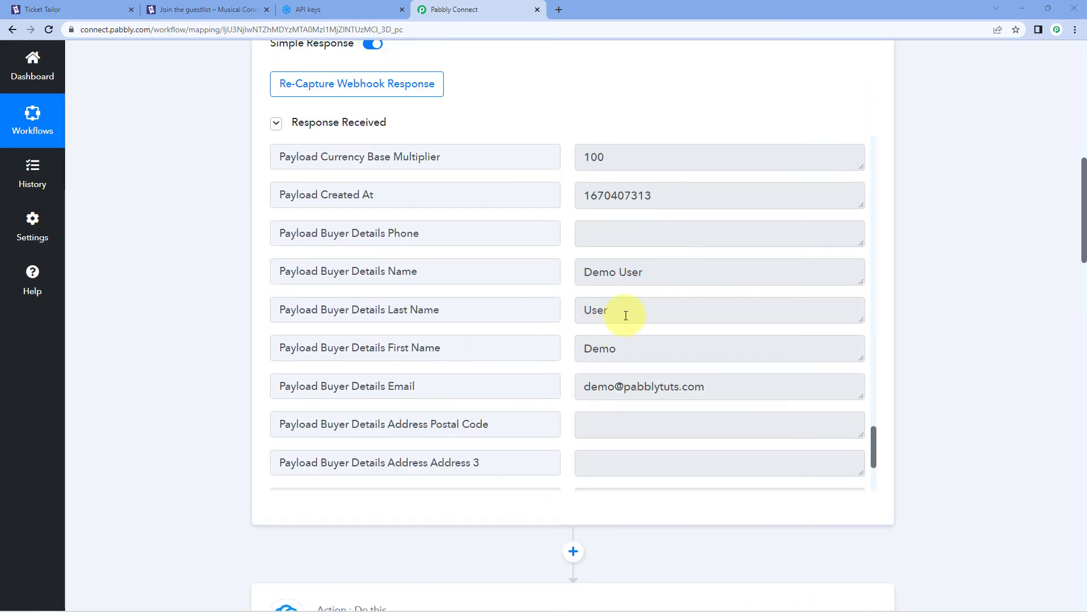
double_click(626, 316)
left_click(568, 300)
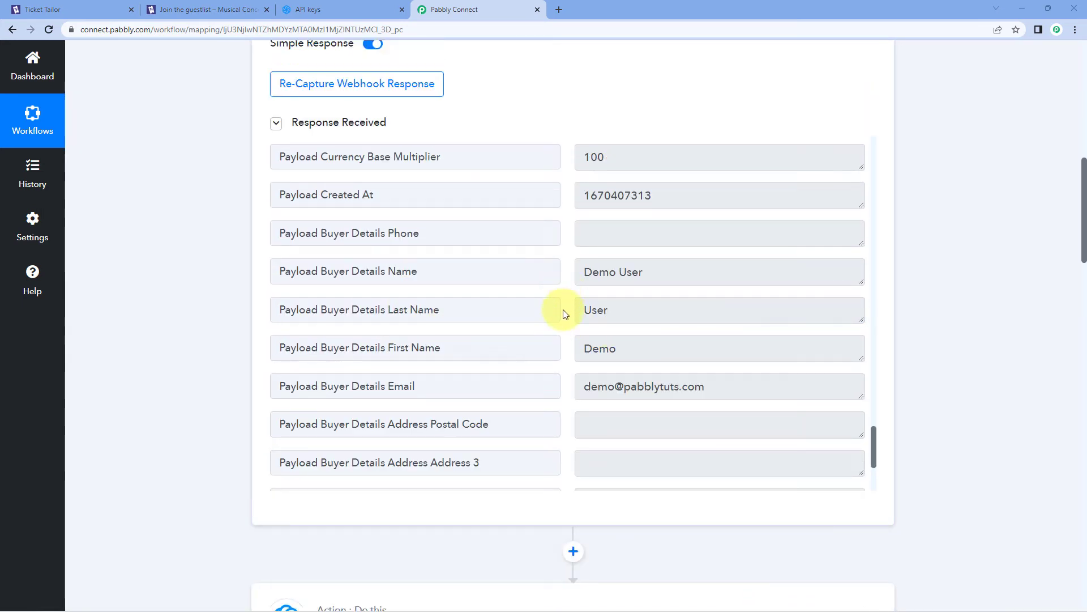
double_click(589, 310)
scroll(216, 344, "down", 12)
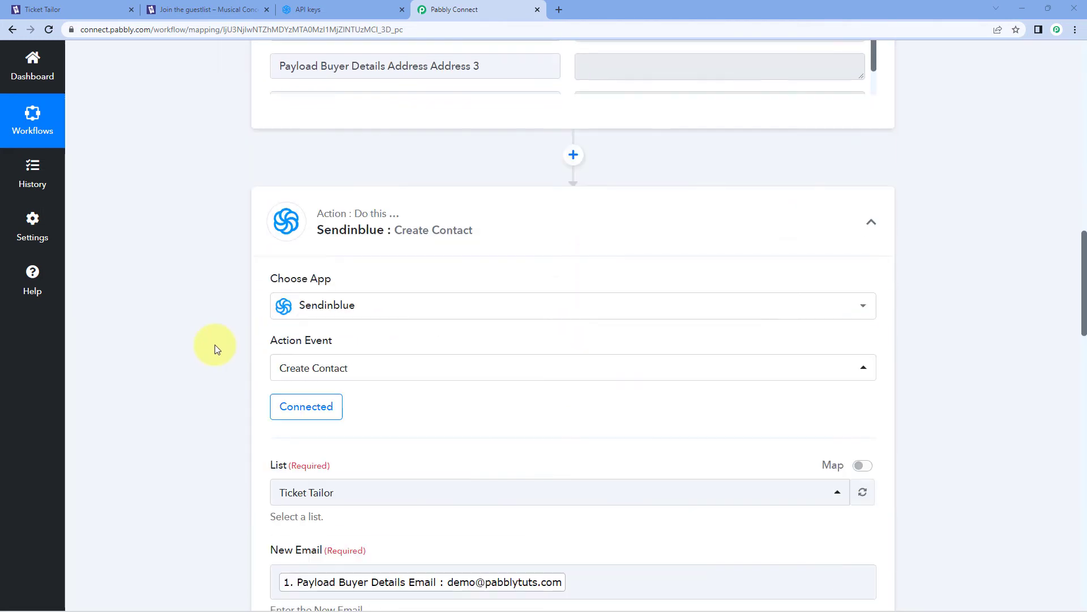
scroll(215, 345, "down", 10)
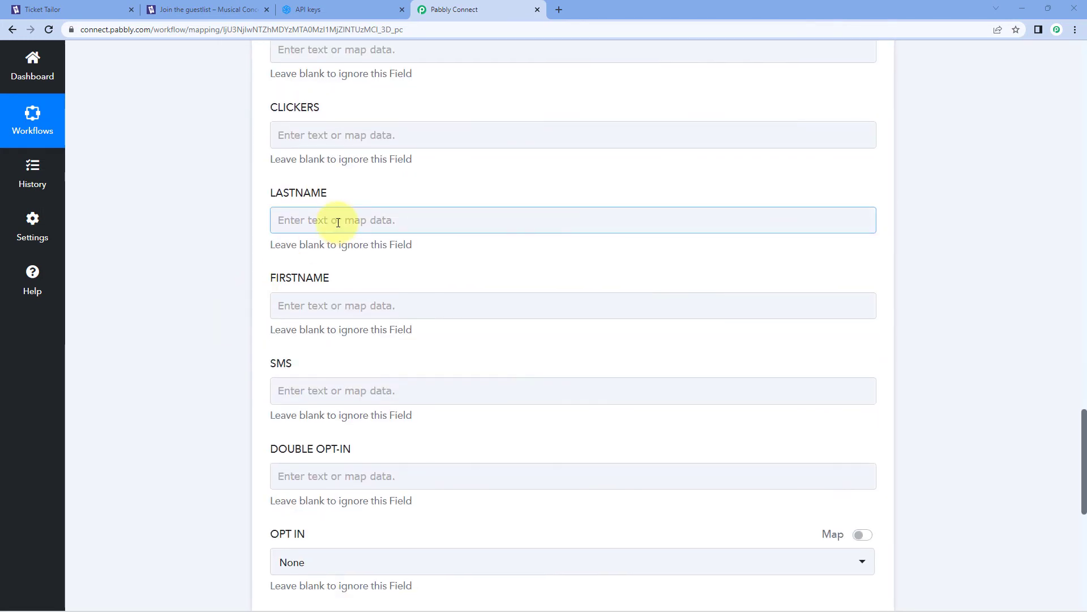
Map Payload Buyer Details Last Name from the Ticket Tailor order data into LASTNAME
left_click(330, 218)
left_click(432, 322)
scroll(422, 413, "down", 6)
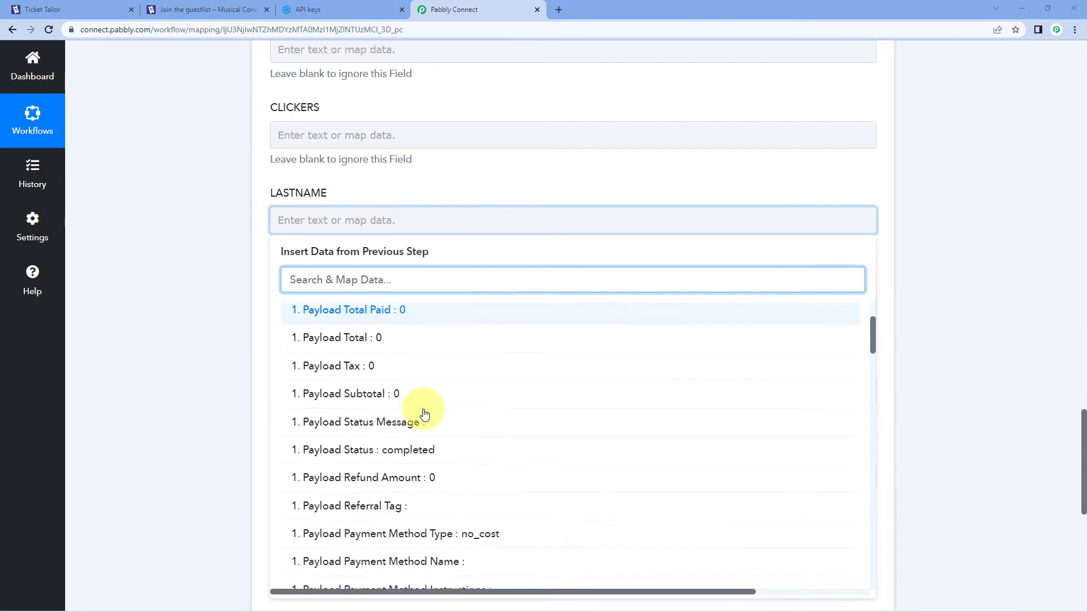
scroll(428, 416, "down", 10)
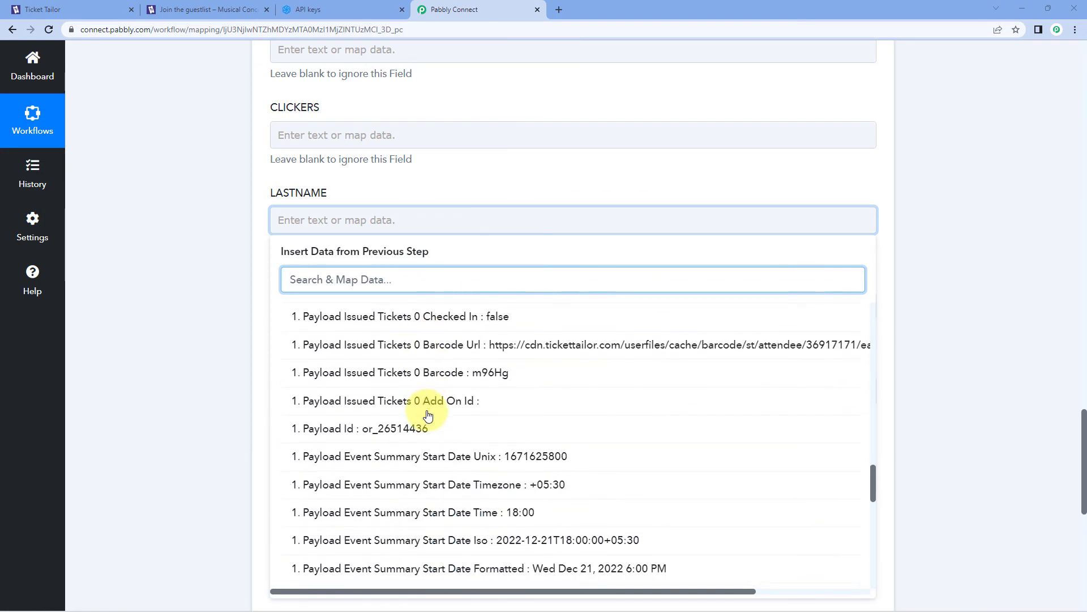
scroll(428, 416, "down", 12)
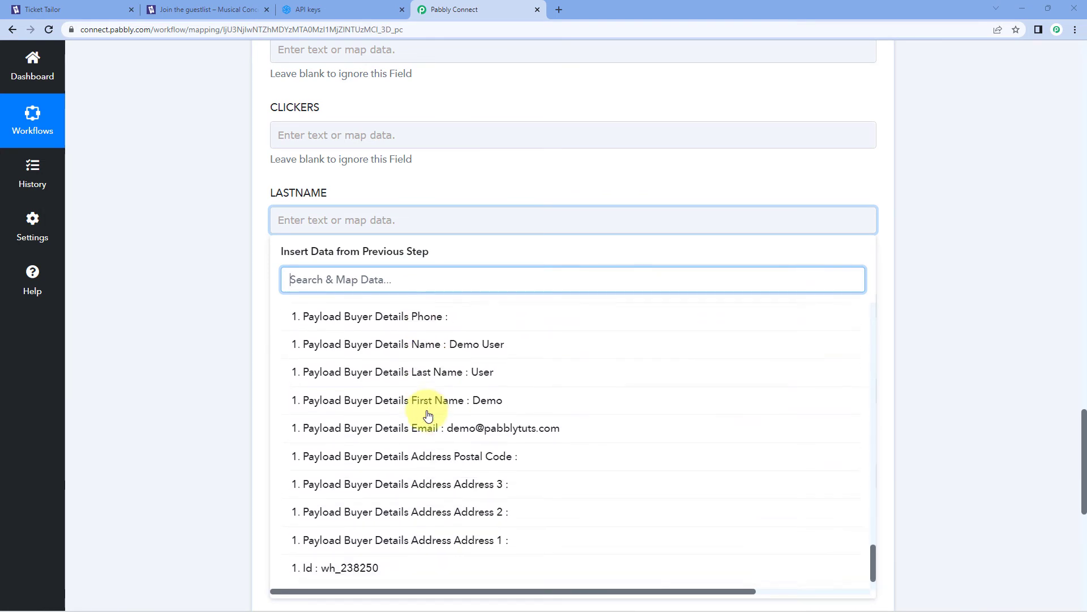
left_click(440, 365)
left_click(238, 310)
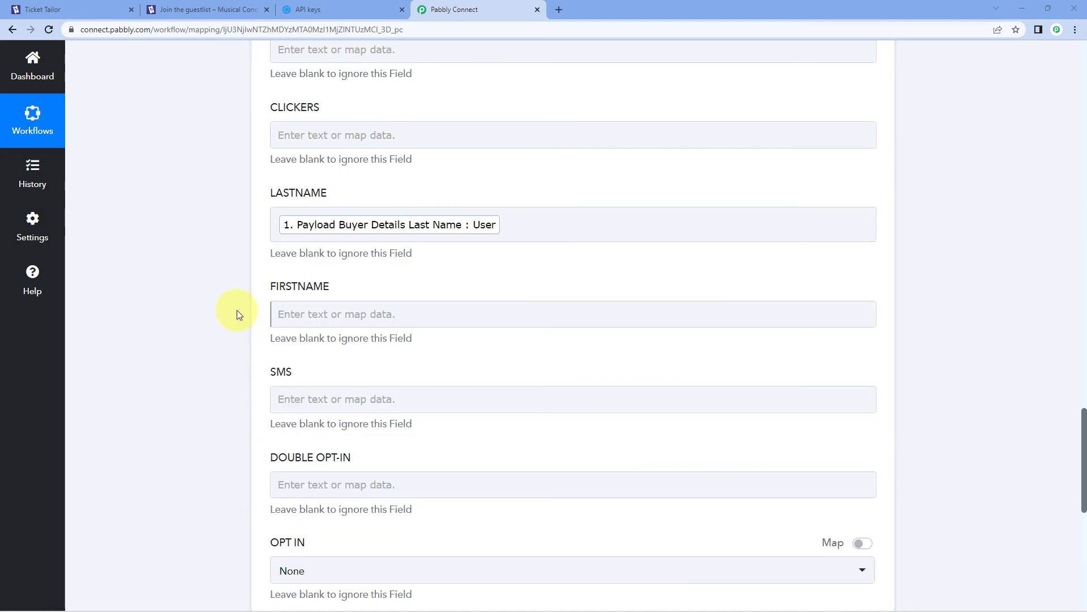
scroll(310, 235, "down", 1)
Map Payload Buyer Details First Name from the Ticket Tailor order data into FIRSTNAME
left_click(311, 235)
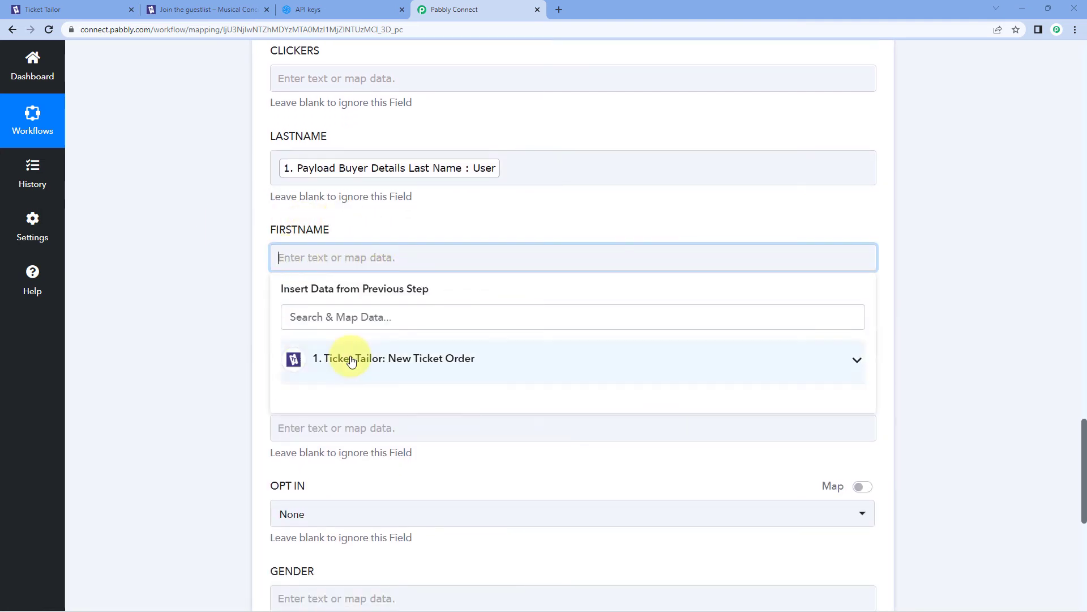
left_click(364, 359)
scroll(437, 409, "down", 10)
scroll(437, 411, "down", 10)
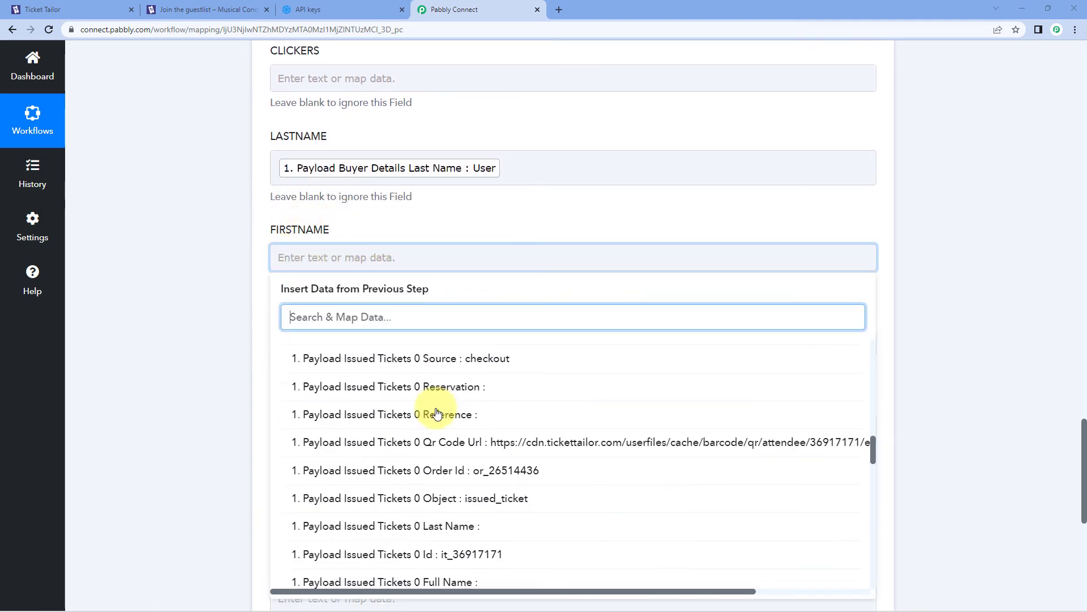
scroll(437, 412, "down", 3)
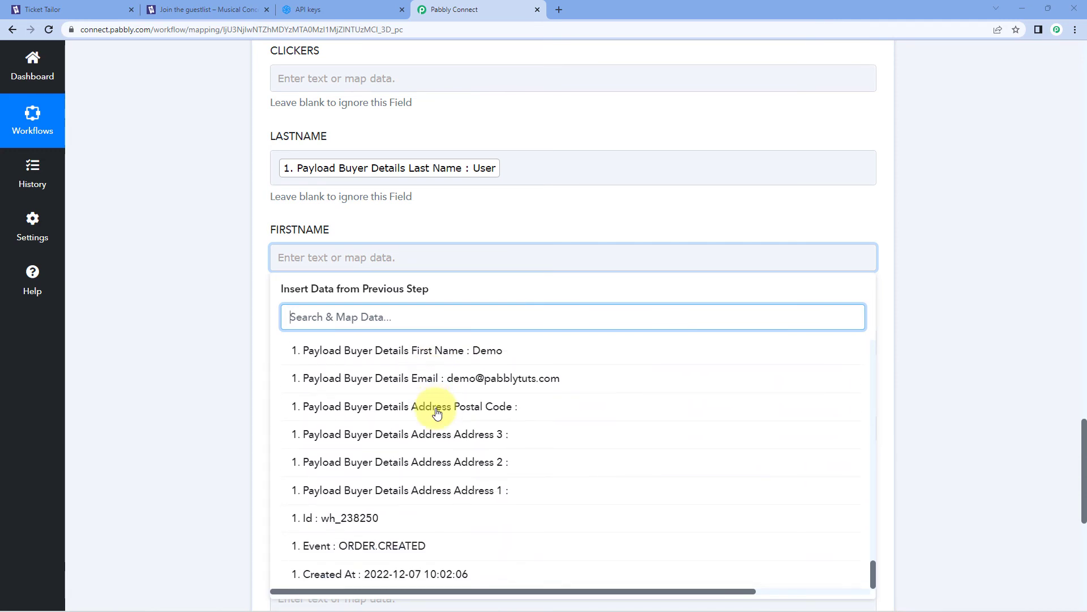
scroll(437, 412, "up", 3)
left_click(454, 515)
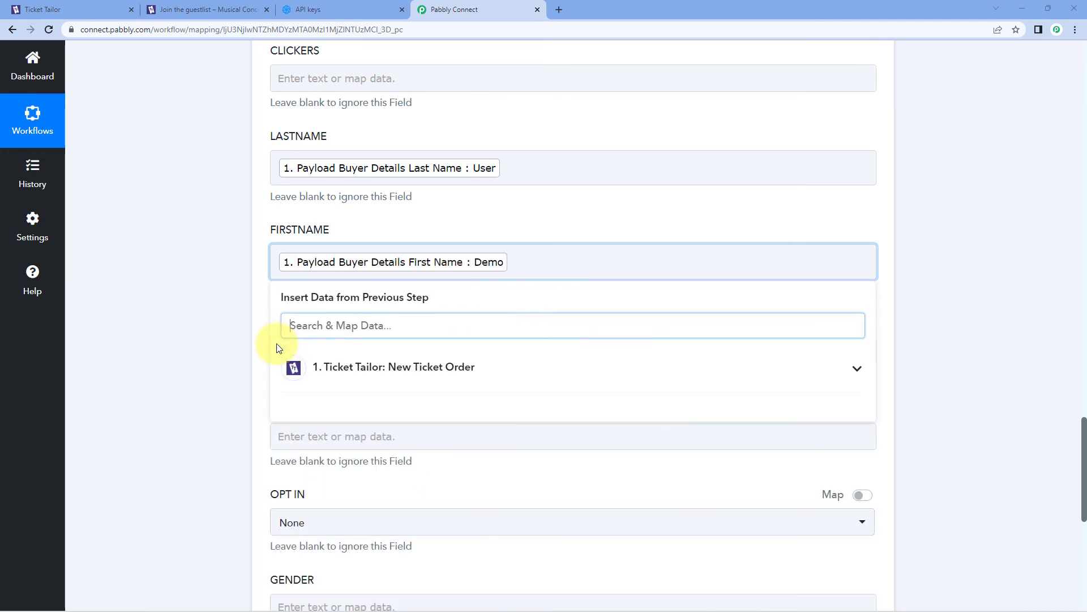
left_click(243, 338)
scroll(205, 270, "down", 2)
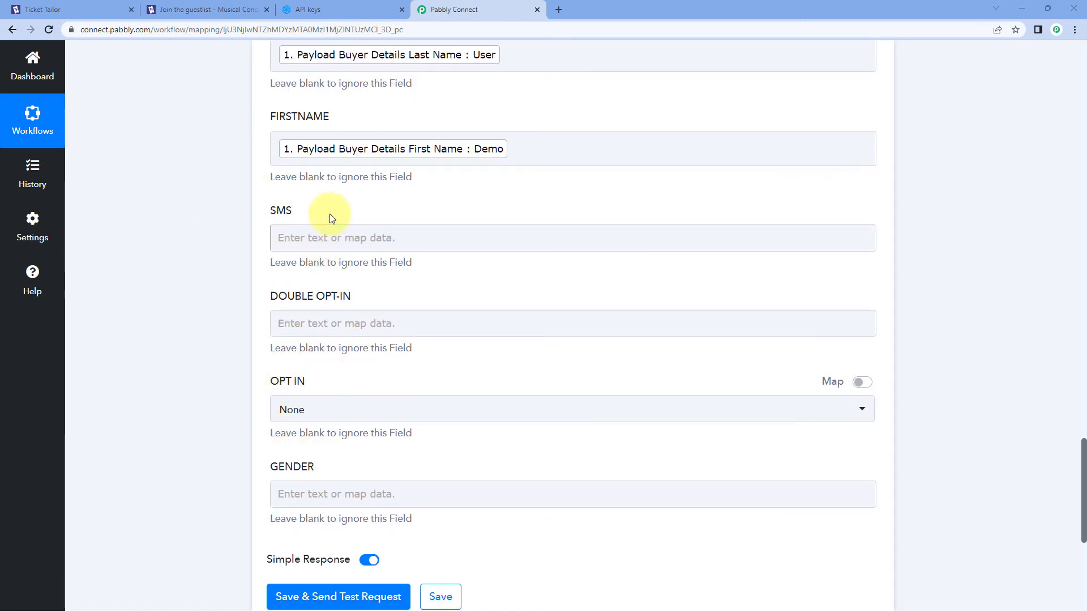
scroll(292, 214, "down", 5)
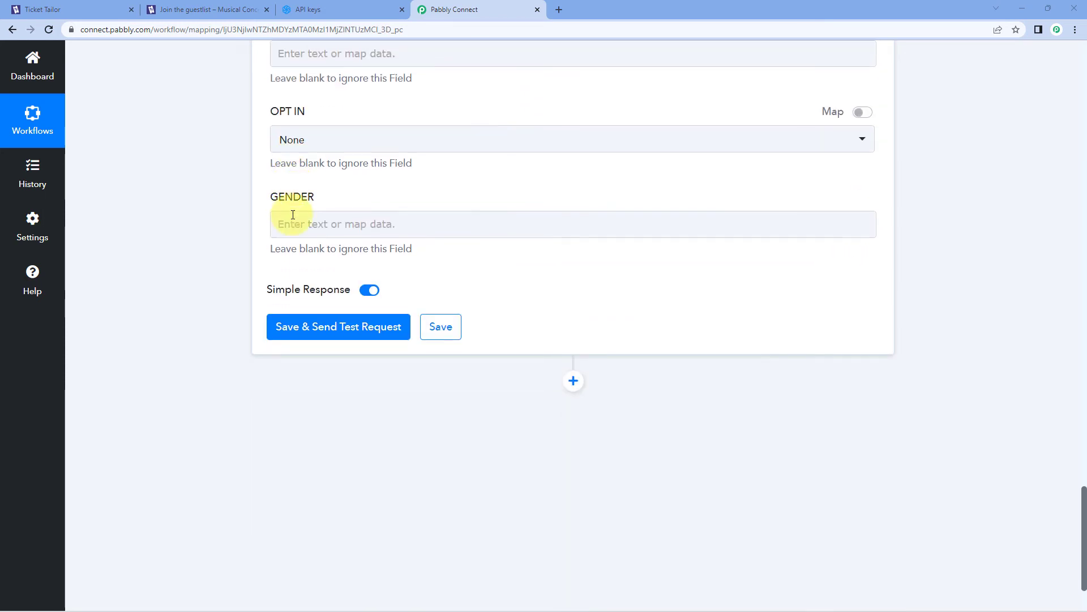
Save and test the Create Contact step, review the response, then go to the Sendinblue tab
left_click(347, 318)
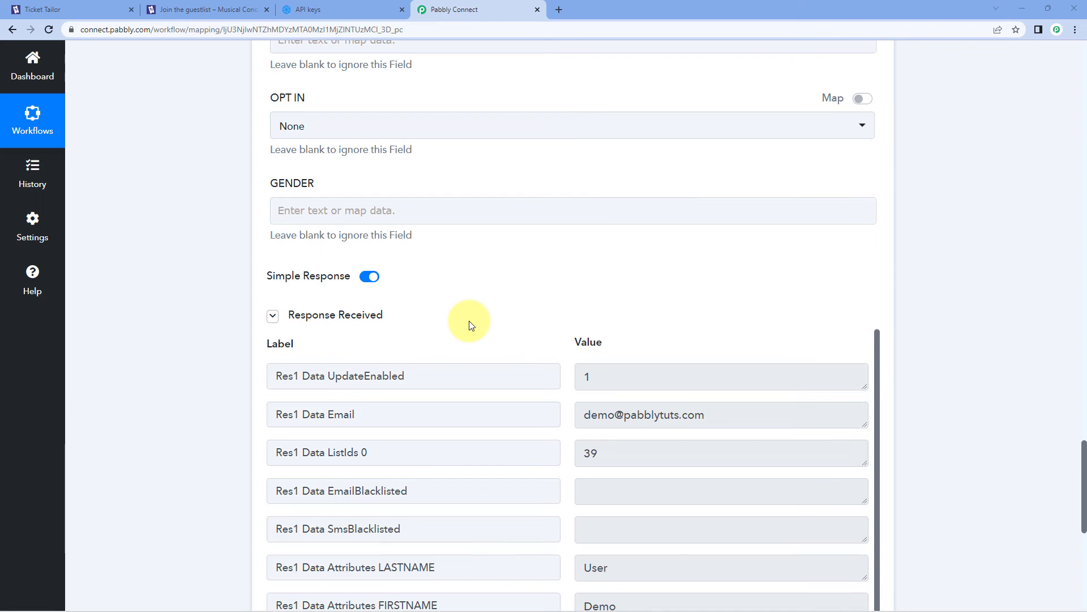
scroll(469, 325, "up", 10)
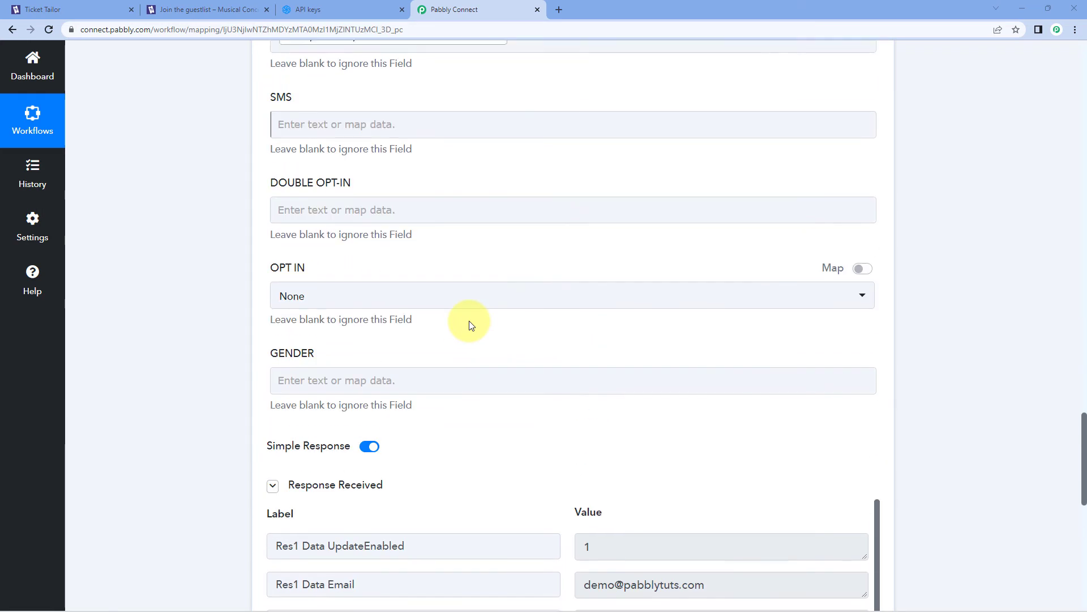
scroll(337, 318, "up", 7)
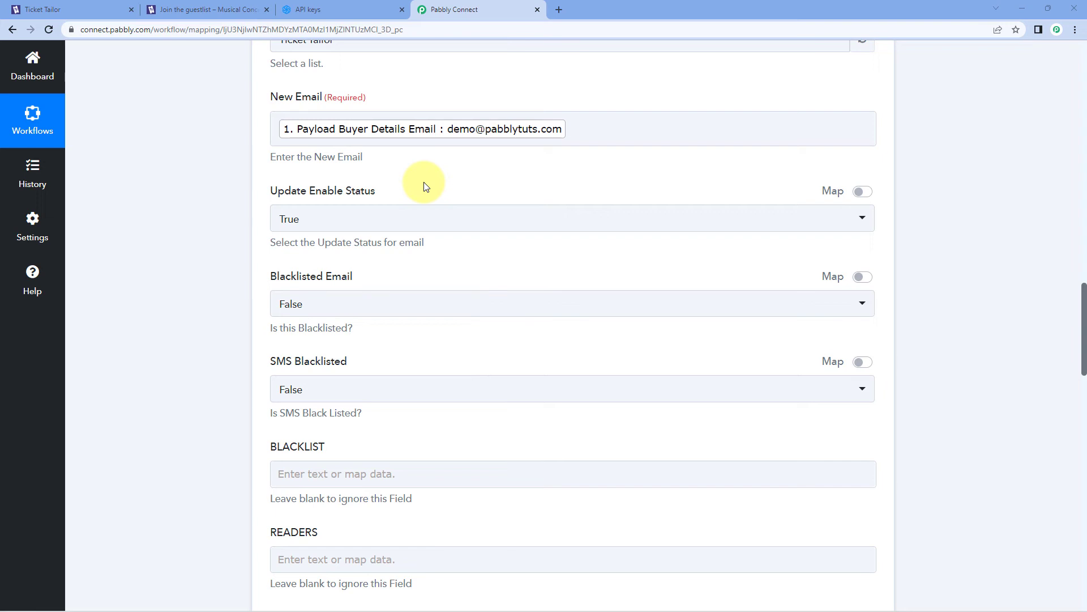
left_click(317, 9)
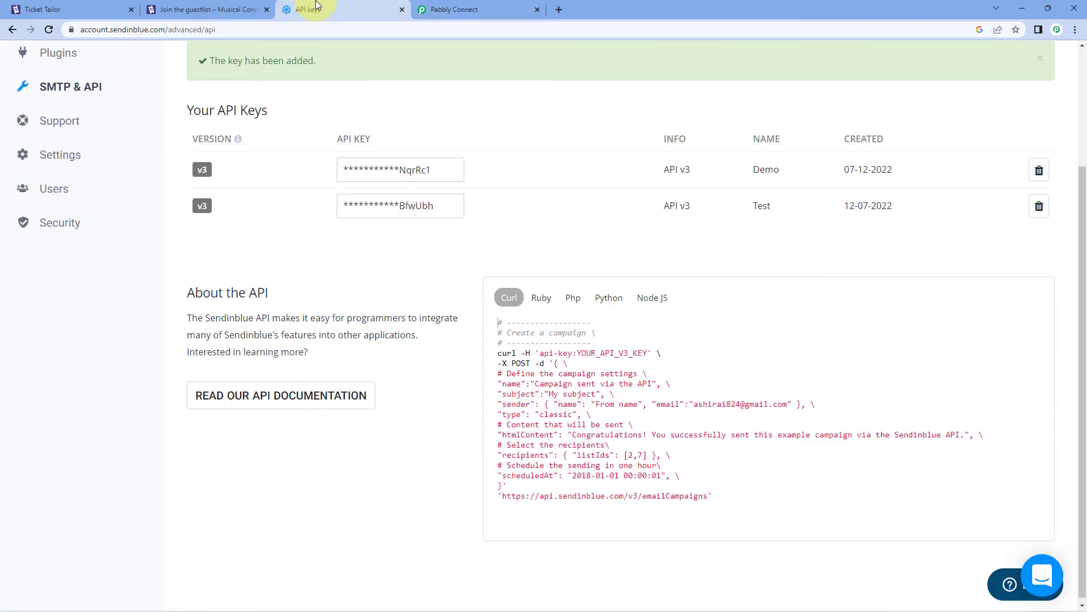
Show Sendinblue Contacts filtered to the [39] Ticket Tailor list, then return to the order page
scroll(295, 145, "up", 3)
left_click(342, 61)
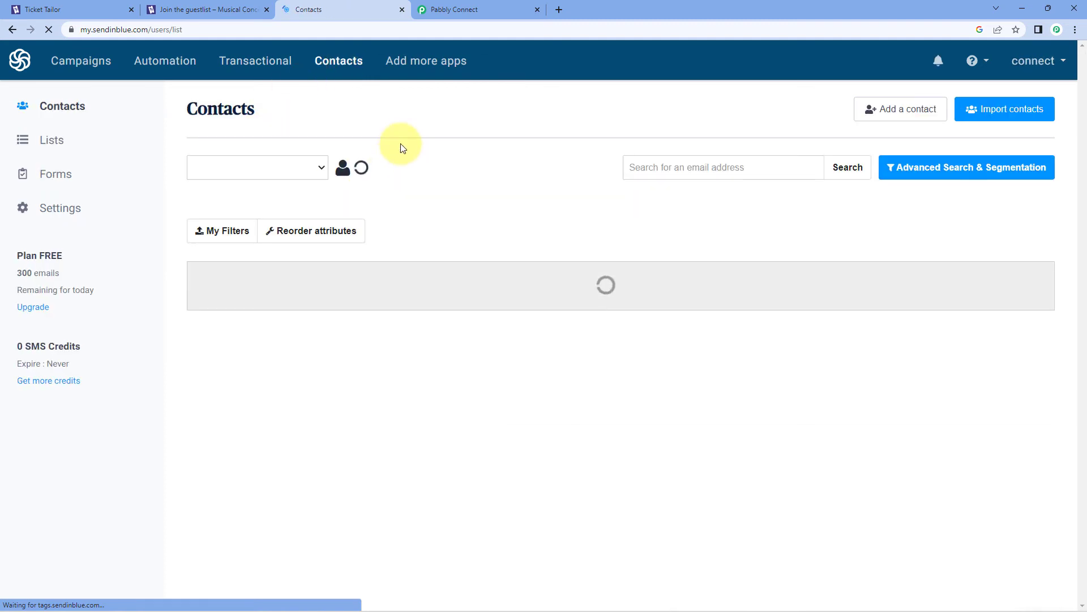
left_click(318, 168)
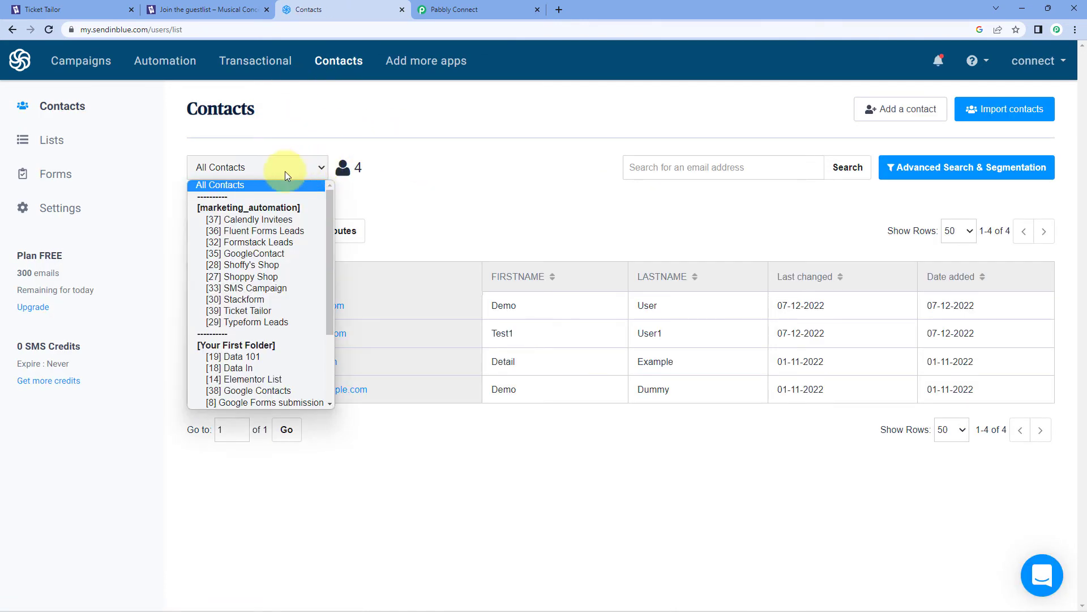
left_click(262, 312)
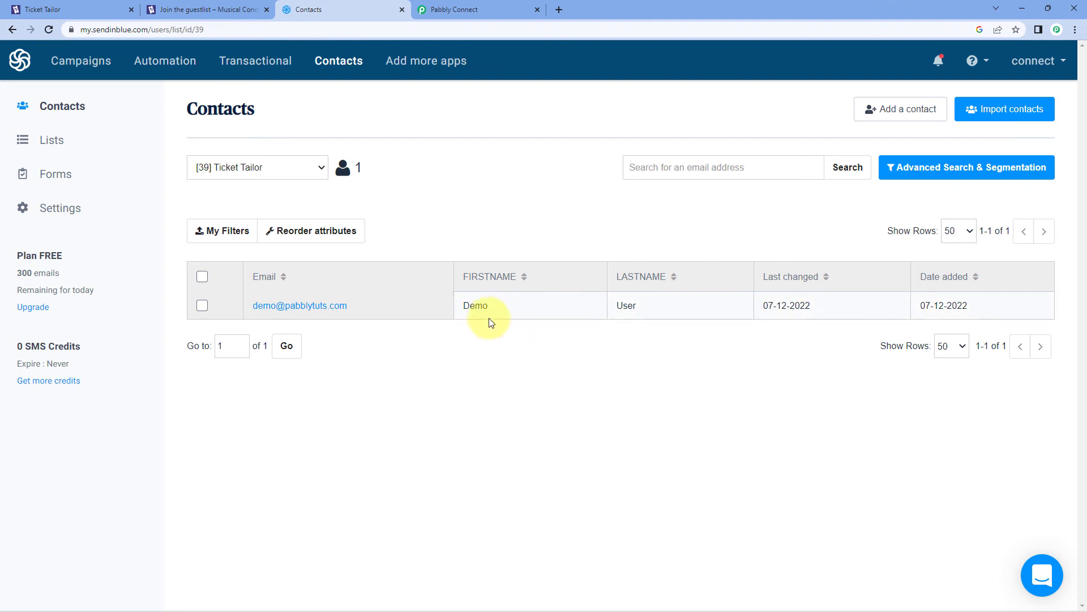
left_click(194, 5)
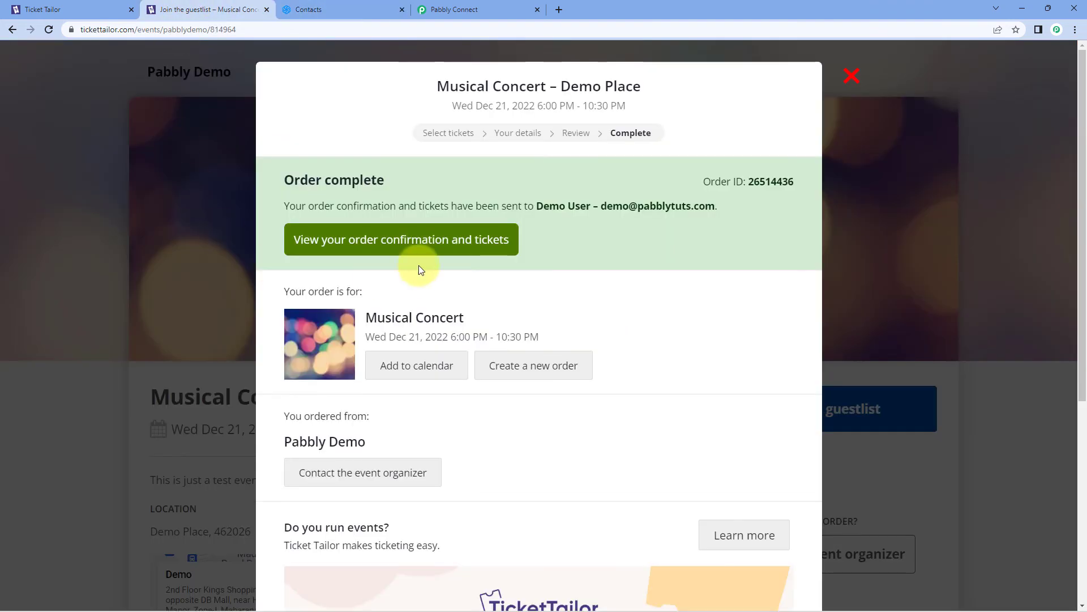
Look over the new contact's details in the Sendinblue contacts list
left_click(466, 5)
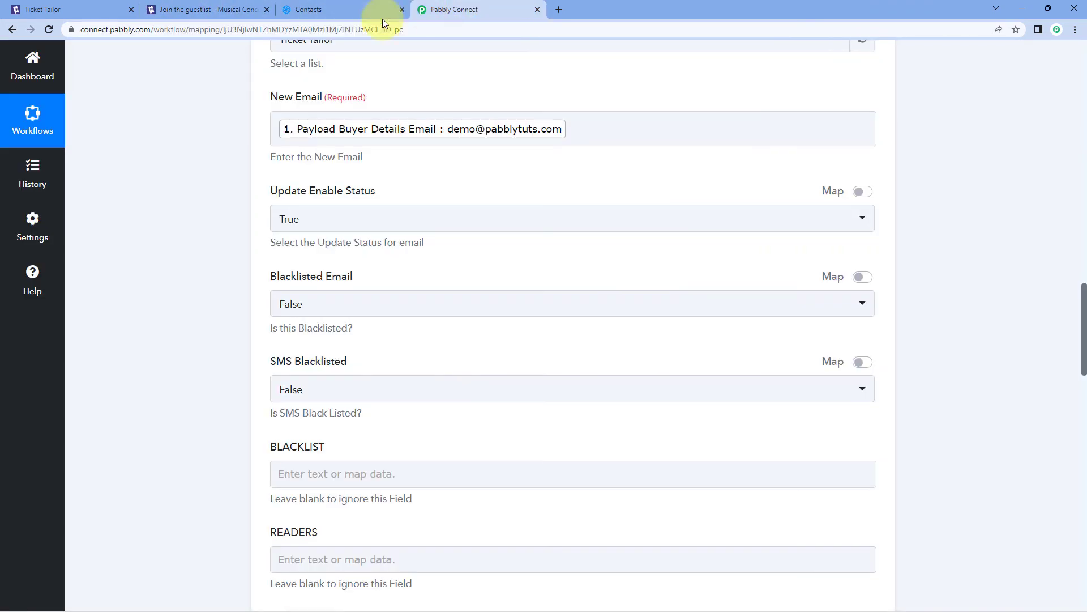
left_click(306, 9)
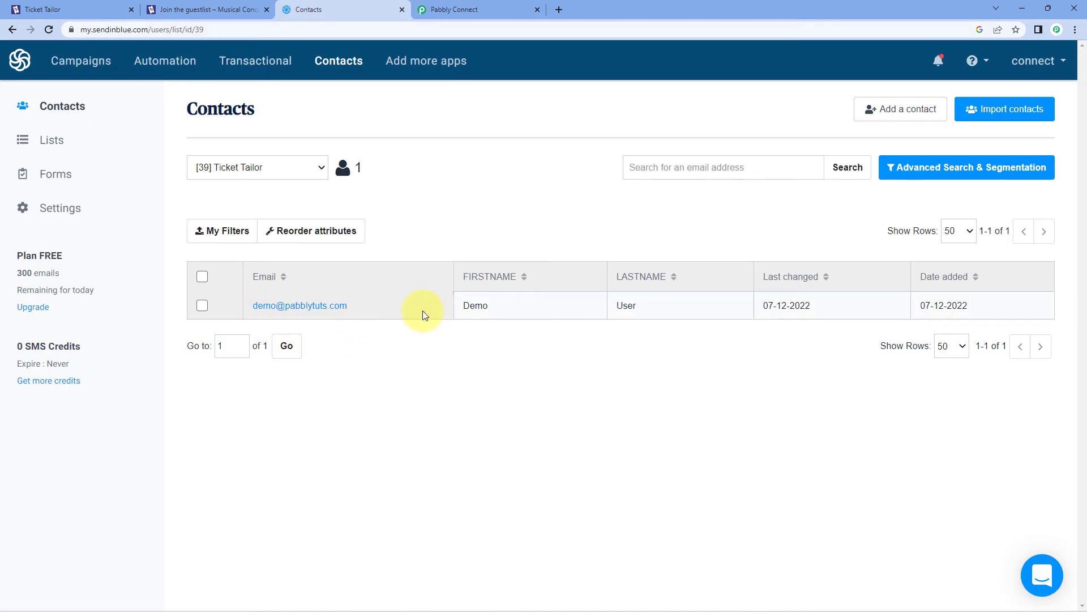
left_click_drag(419, 311, 242, 319)
left_click(513, 310)
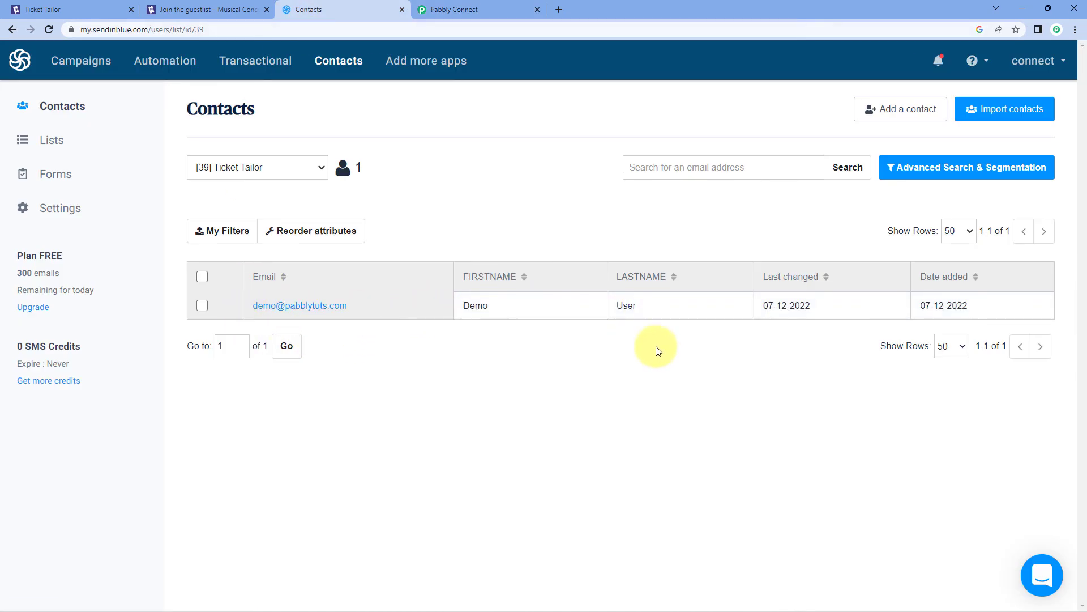
Collapse the trigger card to review the whole workflow, then return to the guestlist page
left_click(439, 9)
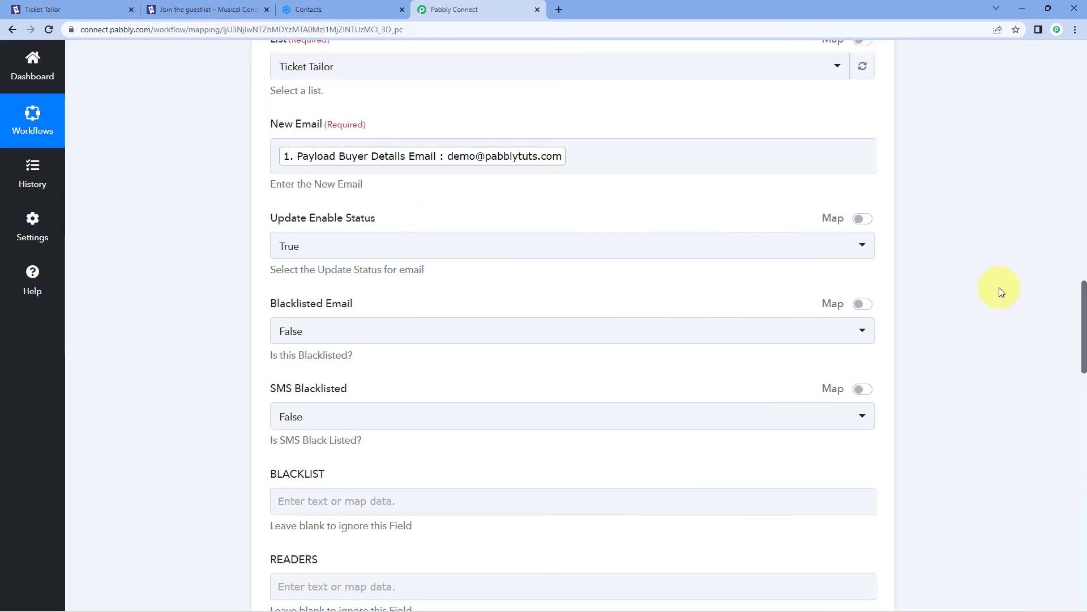
scroll(999, 287, "up", 15)
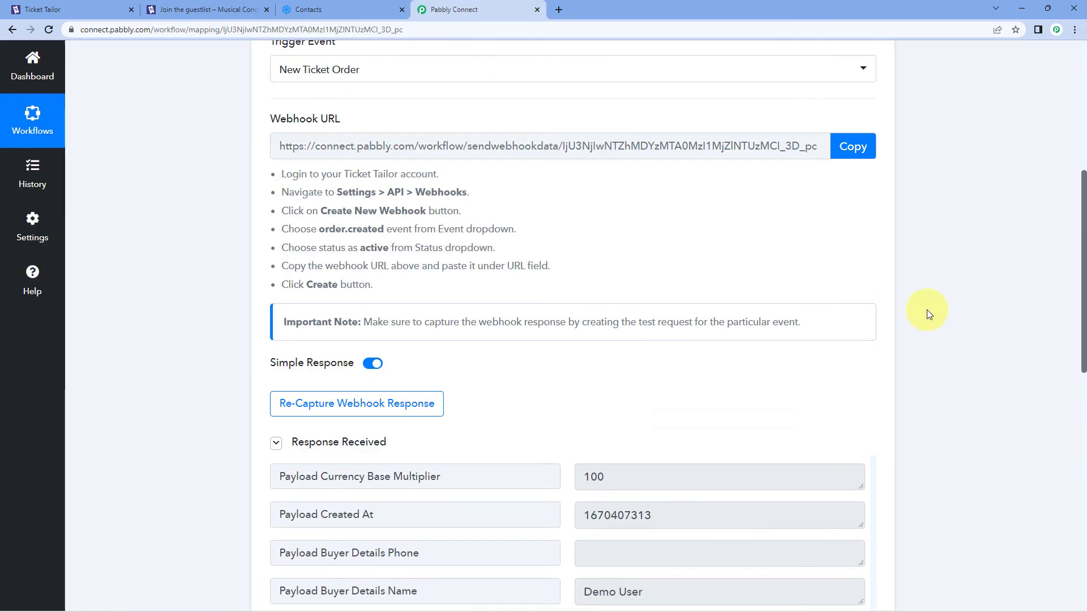
scroll(927, 310, "up", 5)
left_click(873, 242)
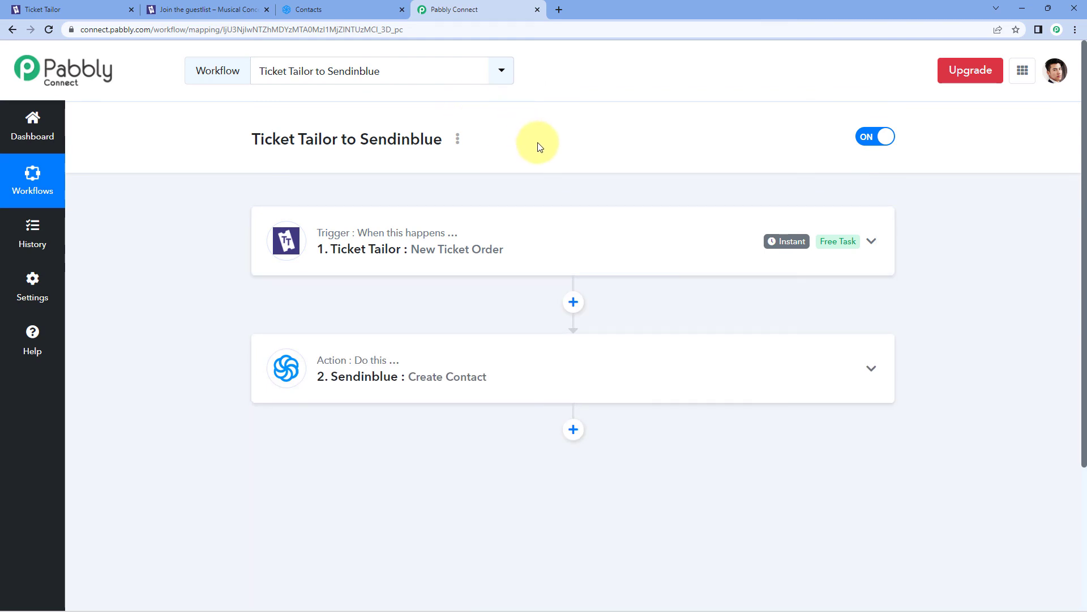
left_click(207, 9)
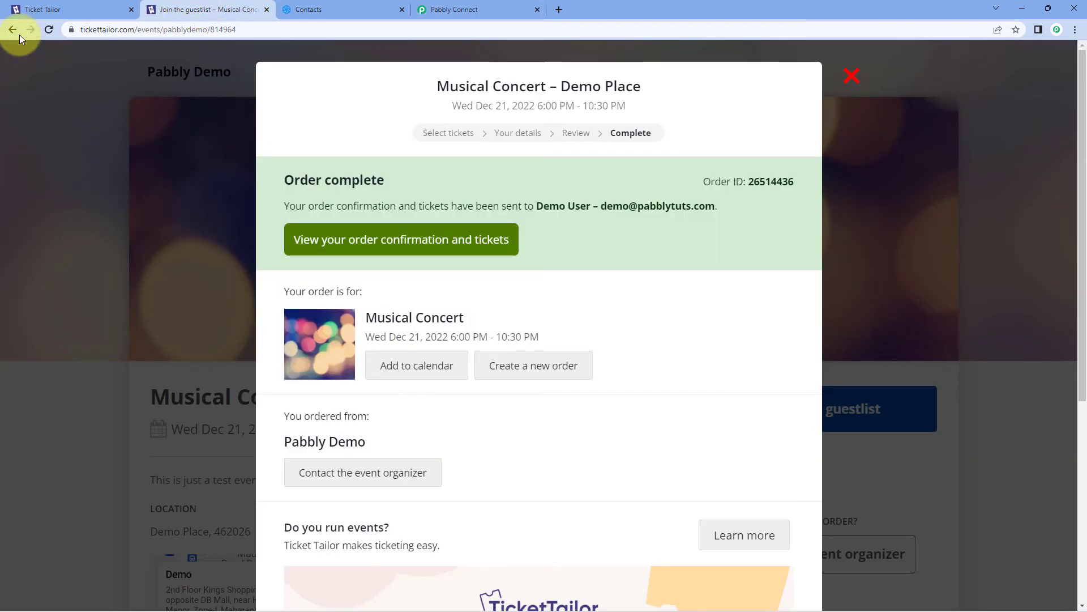
Start a new Musical Concert guestlist order for 2 Regular Pass tickets
left_click(852, 75)
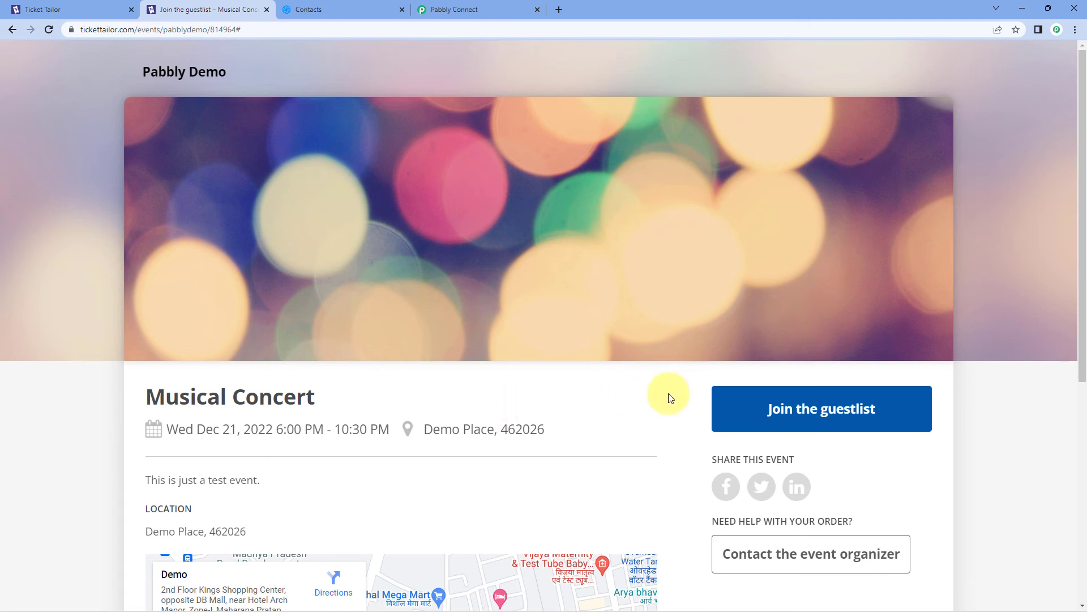
left_click(804, 409)
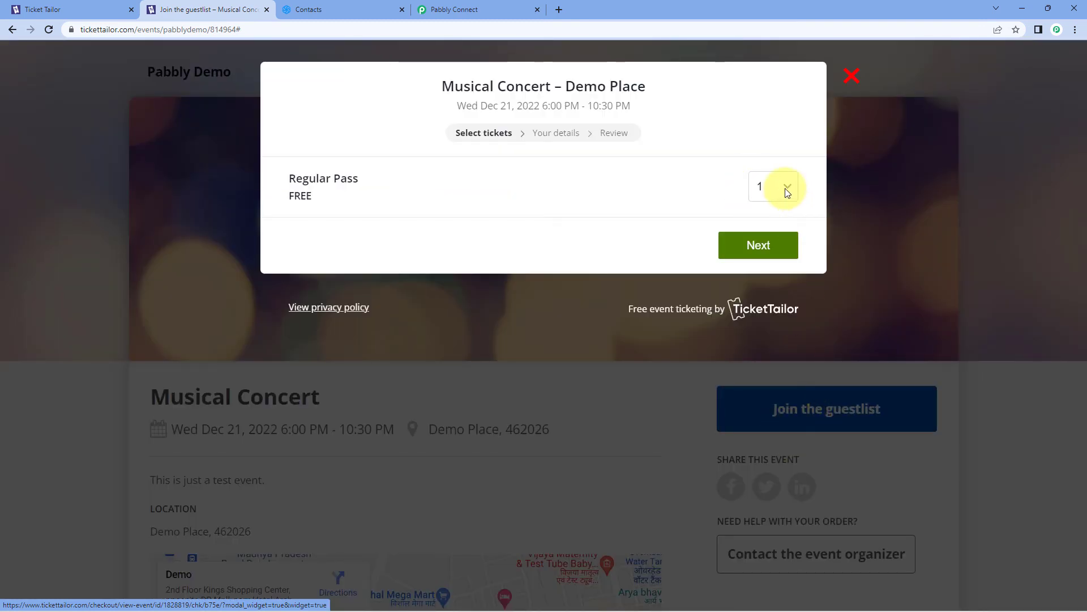
left_click(786, 188)
left_click(766, 223)
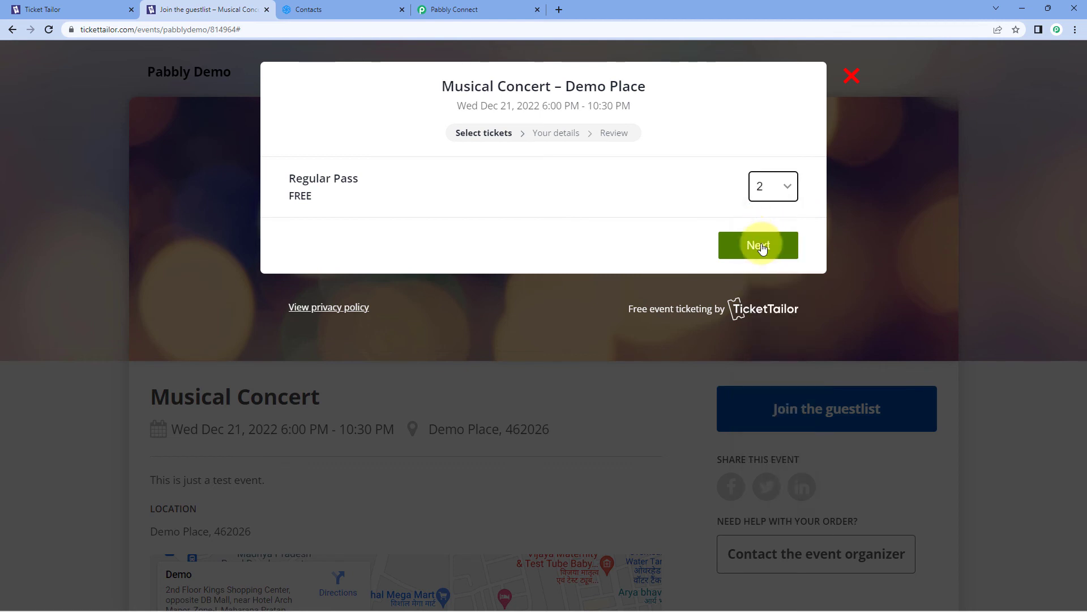
left_click(760, 245)
Enter first name 'Test' and the test buyer's e-mail address in the buyer form
left_click(393, 351)
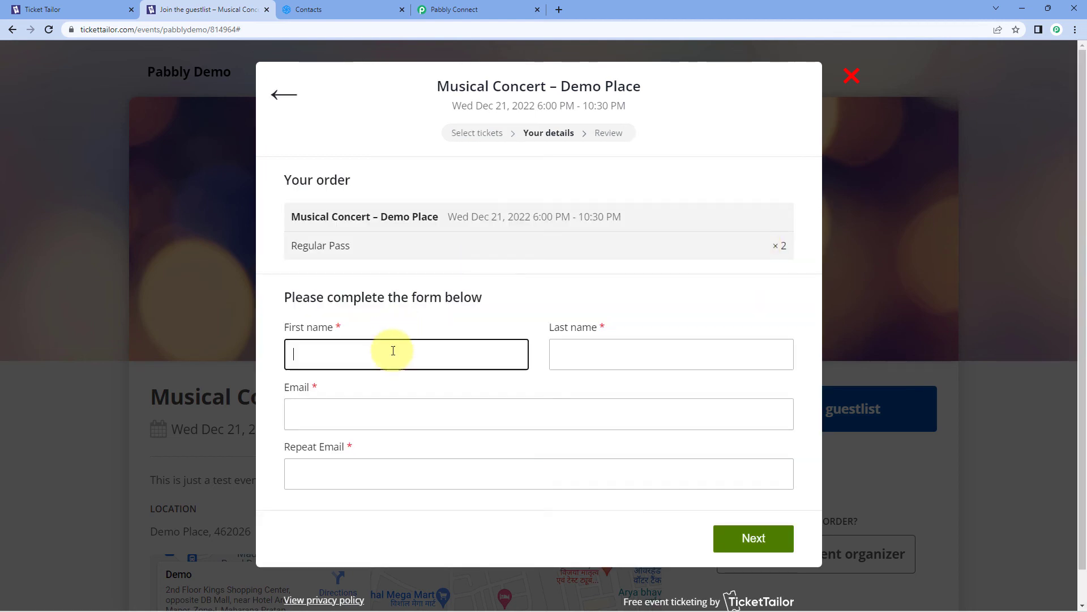
type("Test")
key("Tab")
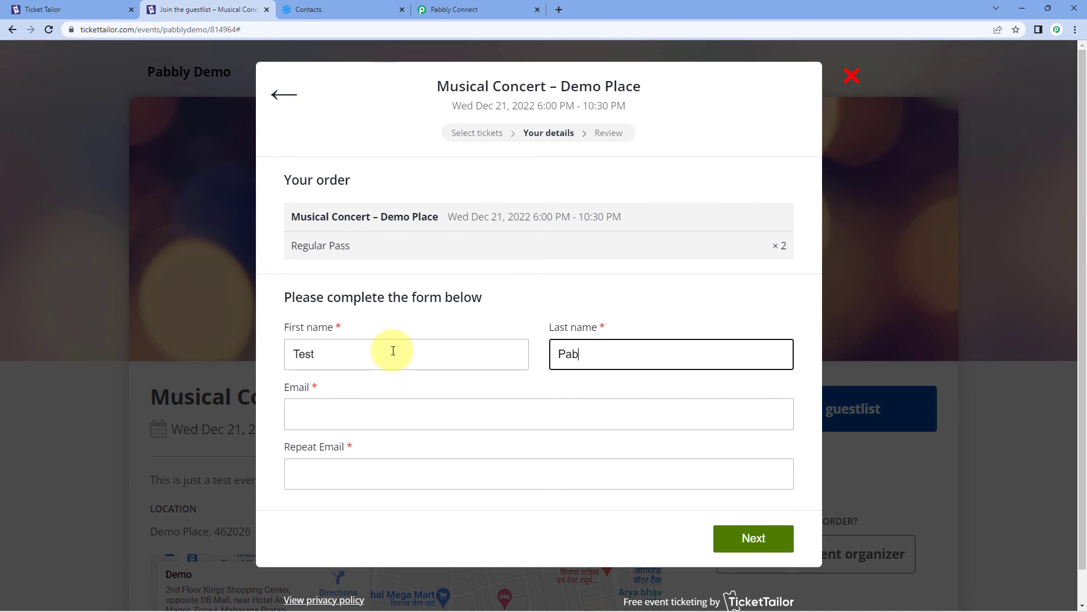
key("Tab")
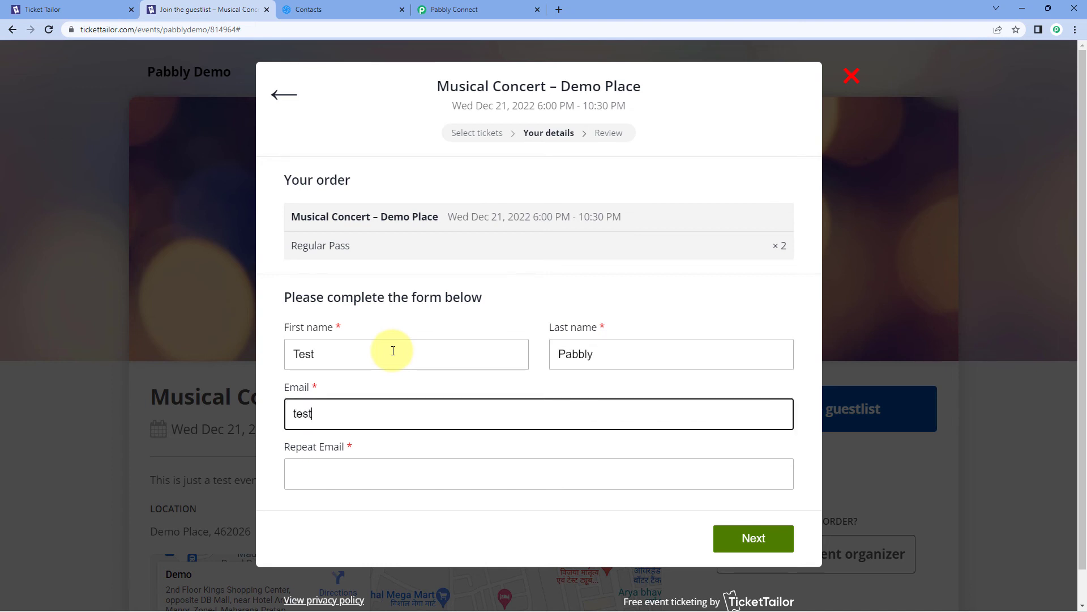
key("Tab")
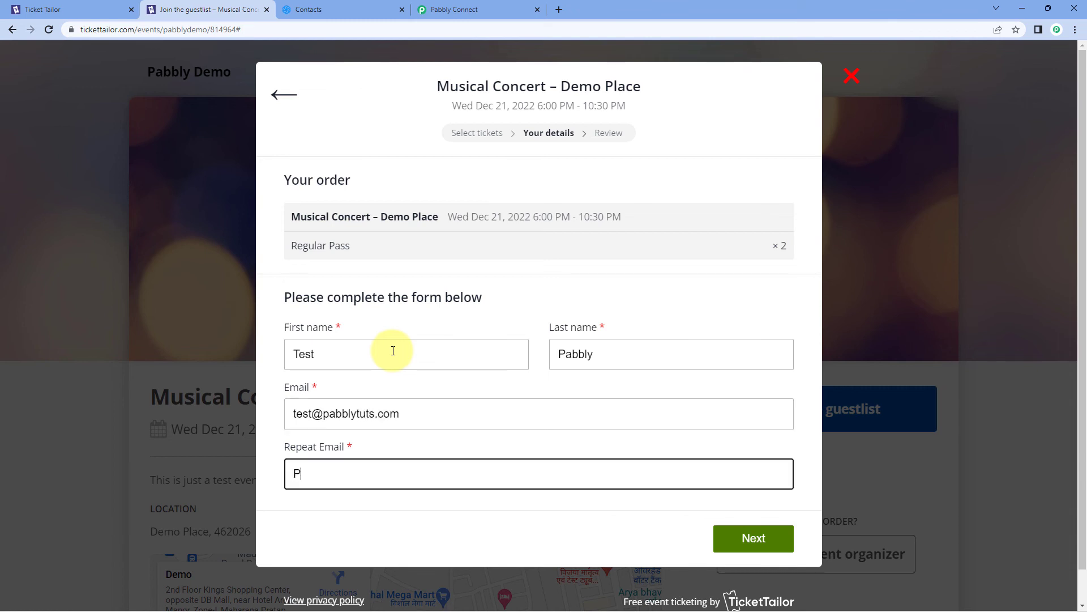
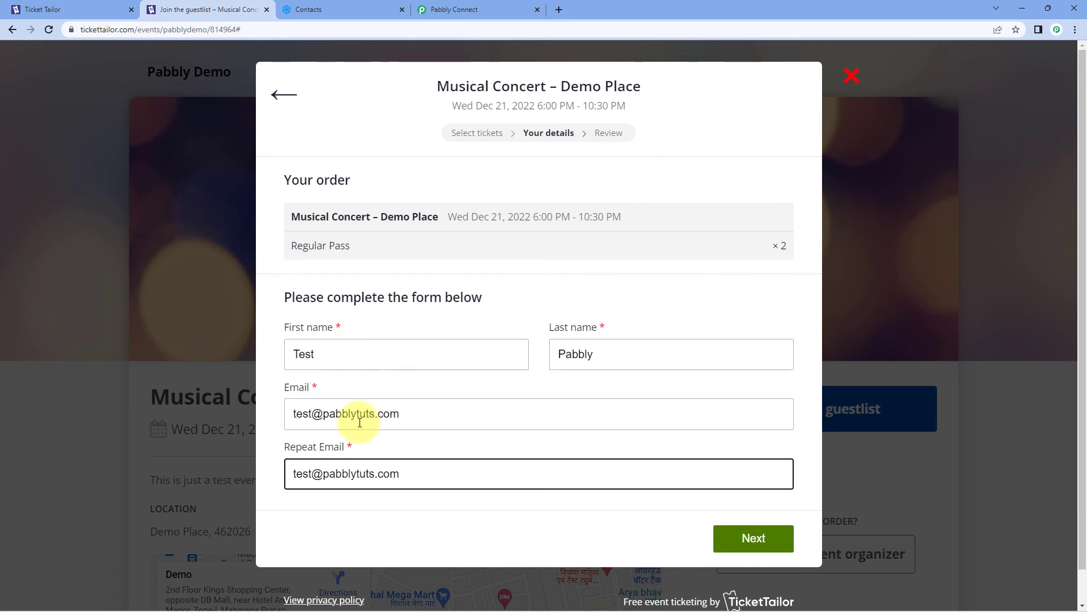
Submit the buyer details, pass the hCaptcha grapes check, and complete the order
left_click(749, 538)
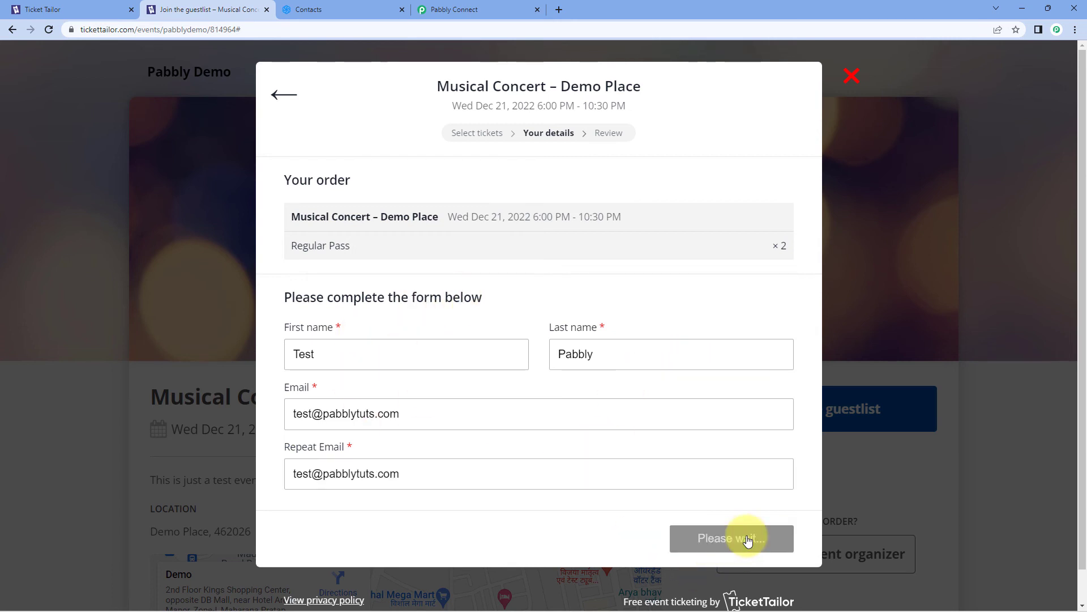
left_click(309, 297)
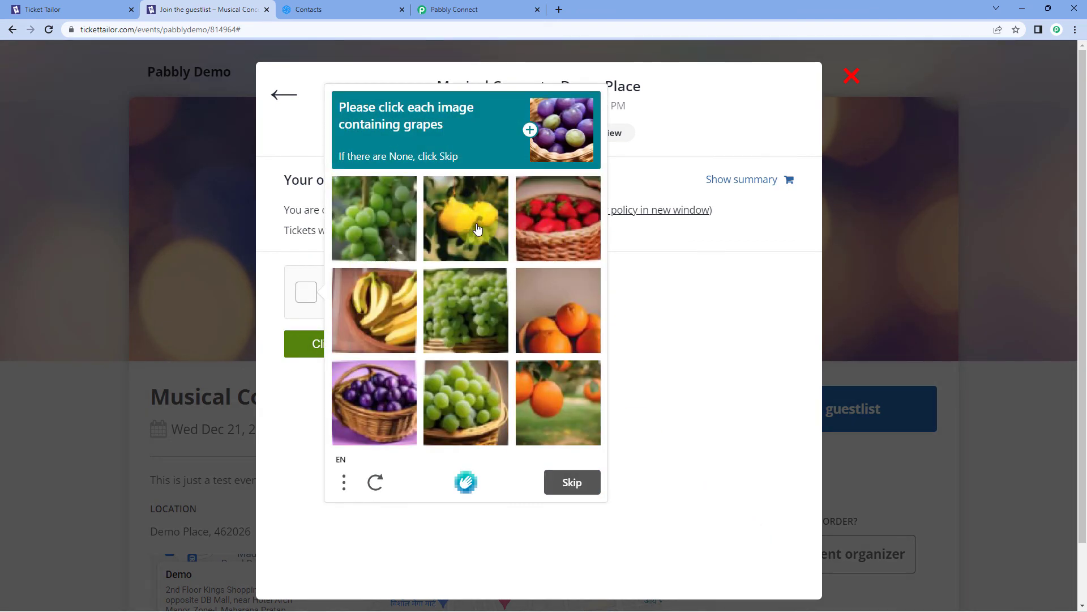
left_click(474, 295)
left_click(471, 385)
left_click(375, 396)
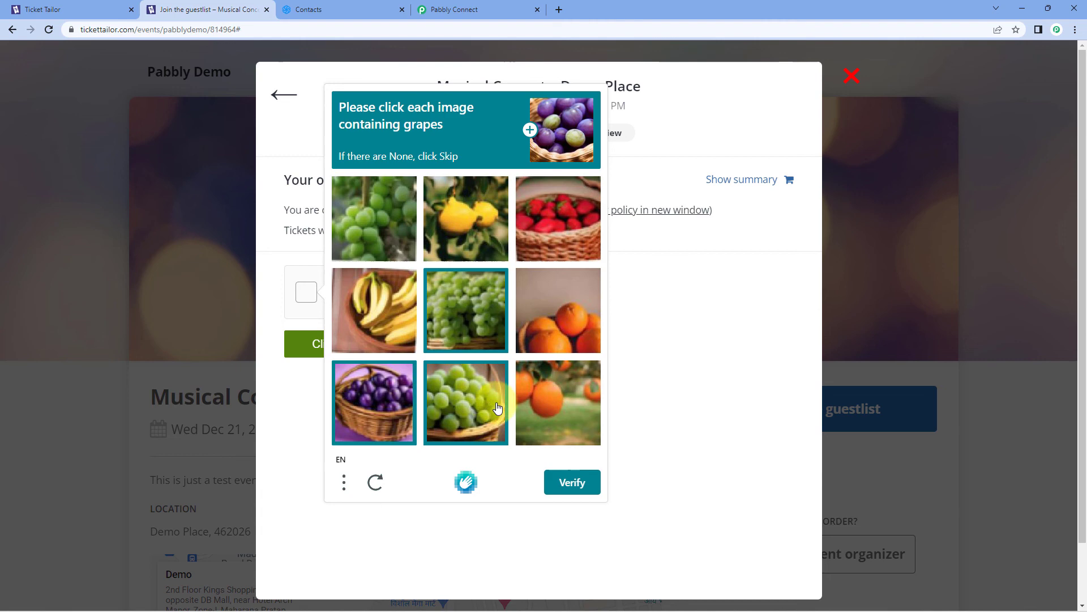
left_click(572, 482)
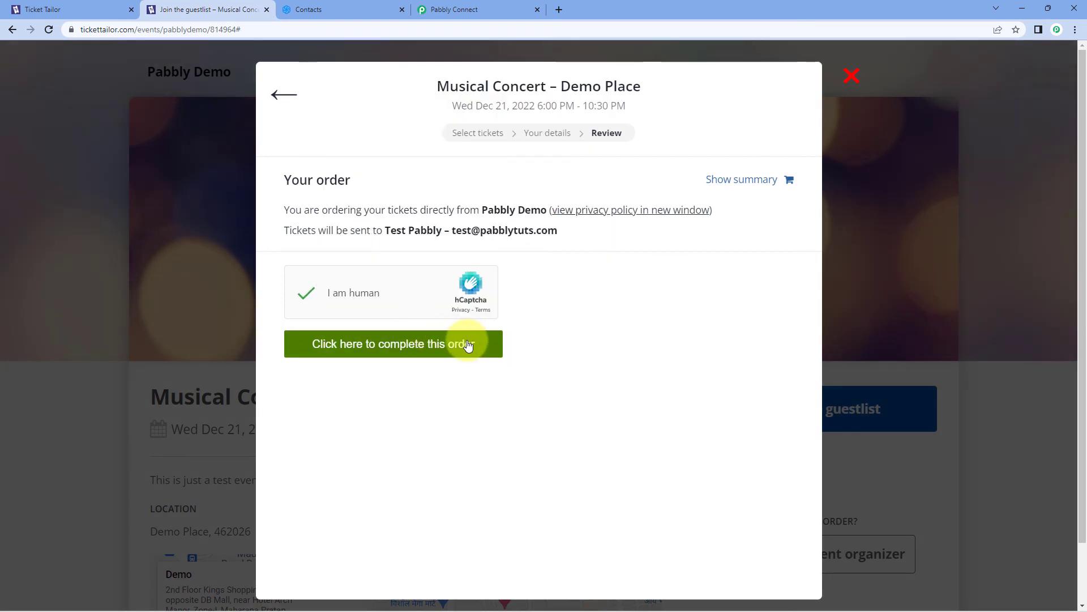
left_click(471, 344)
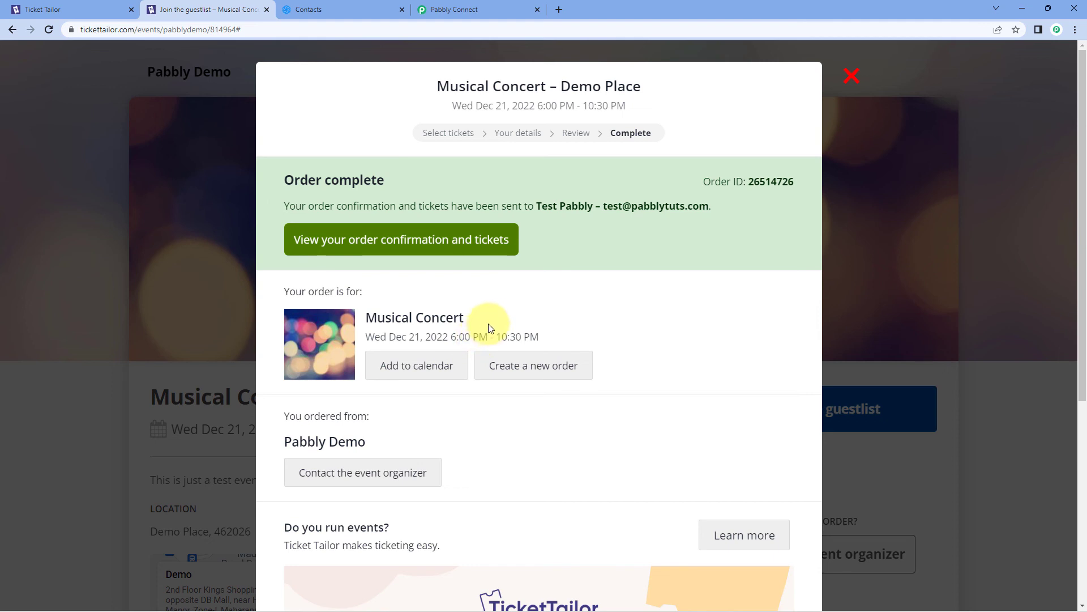
Reload the Ticket Tailor Orders list so the new completed order shows at the top
left_click(69, 7)
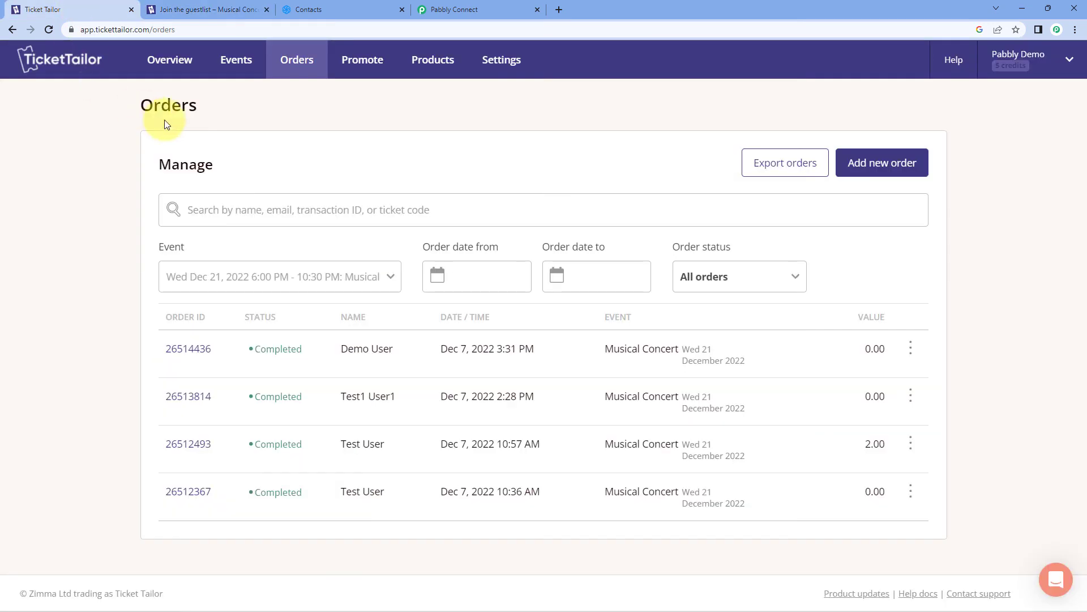
left_click(46, 29)
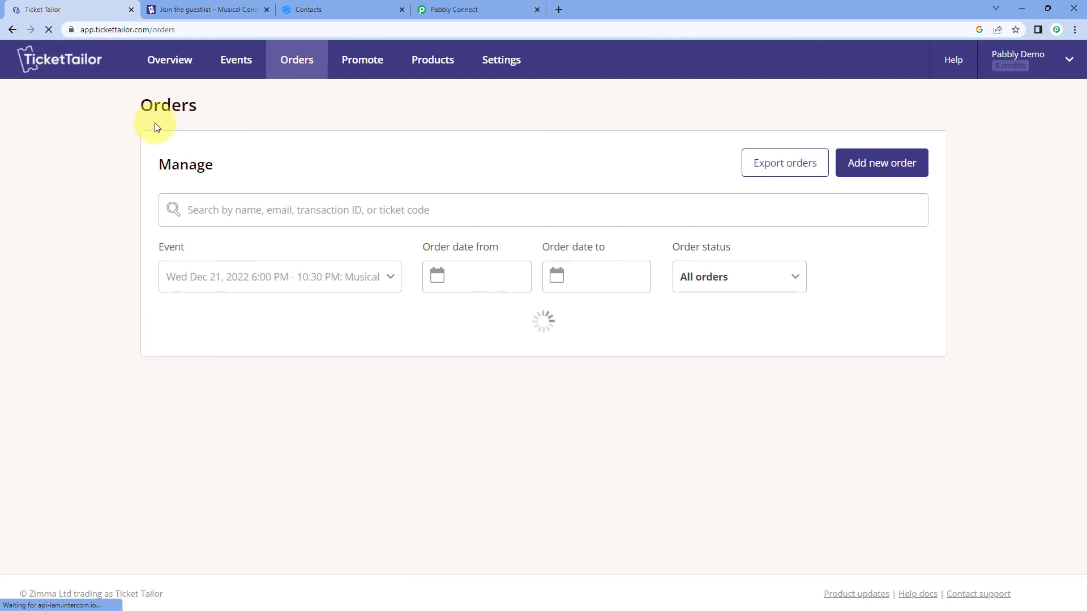
left_click_drag(393, 348, 323, 356)
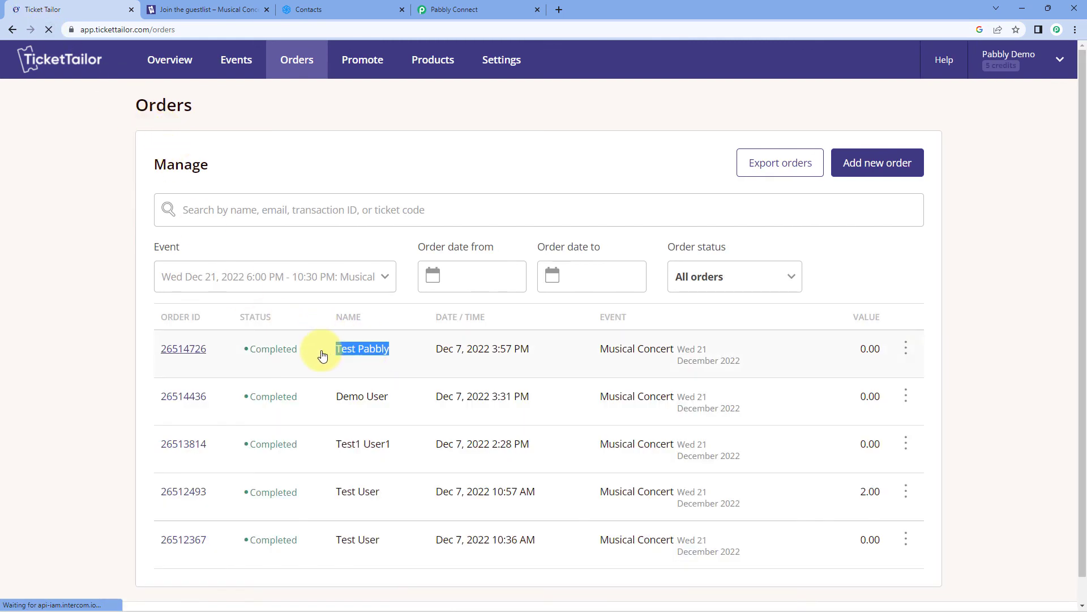
left_click(415, 164)
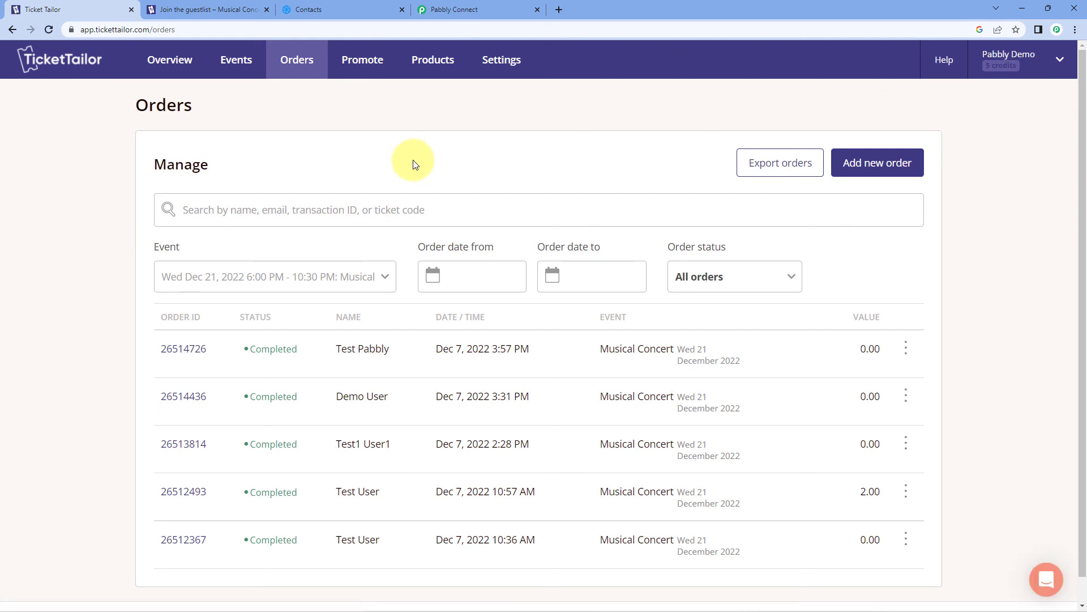
Reload Sendinblue Contacts and confirm the second buyer's first name, last name and email appear
left_click(345, 6)
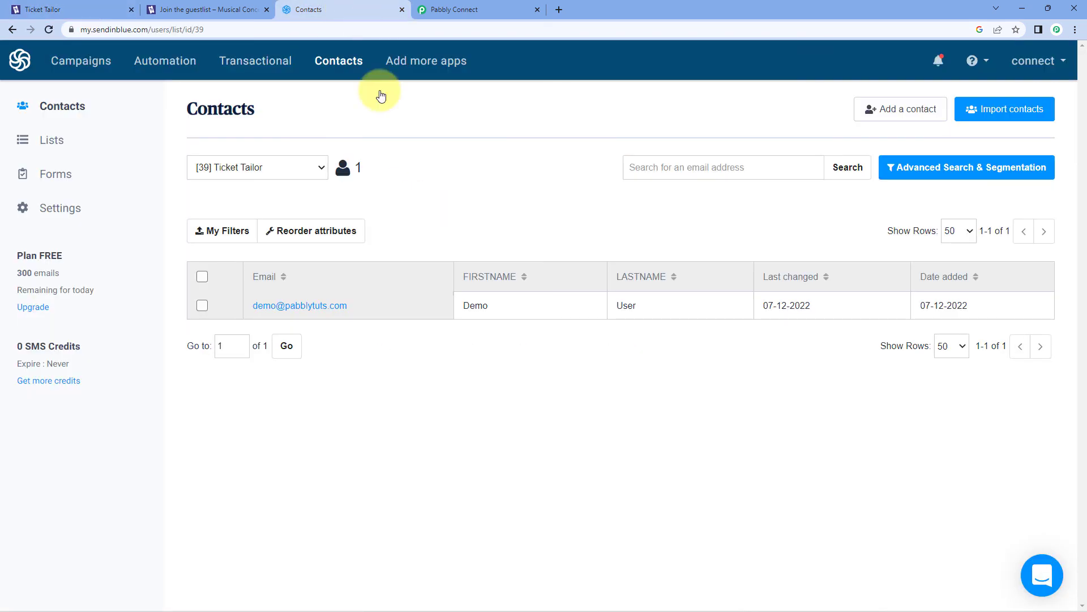
left_click(50, 29)
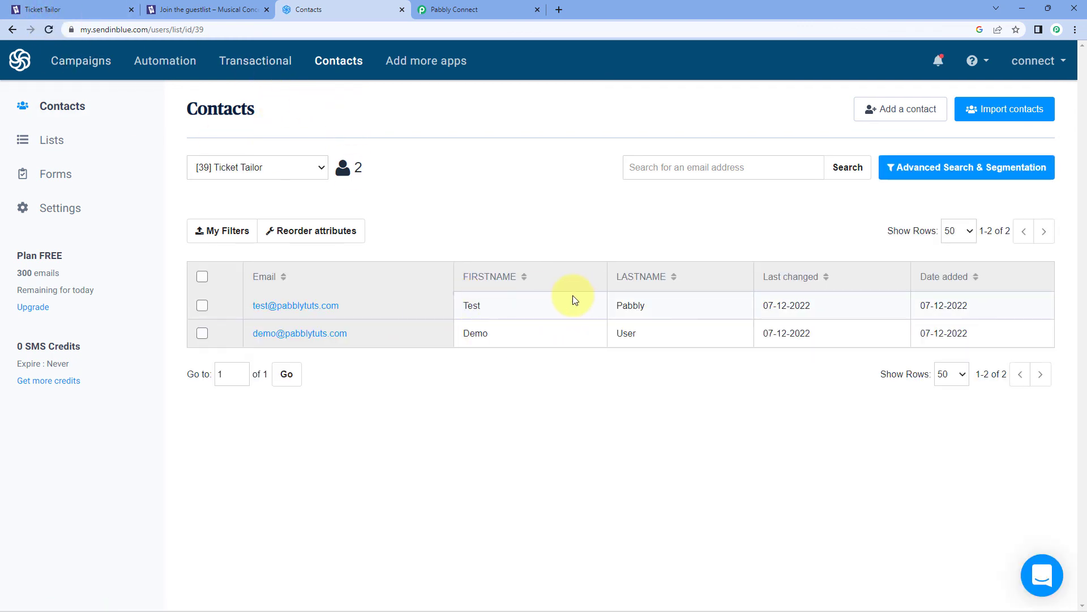
left_click_drag(504, 305, 461, 310)
left_click_drag(679, 307, 621, 307)
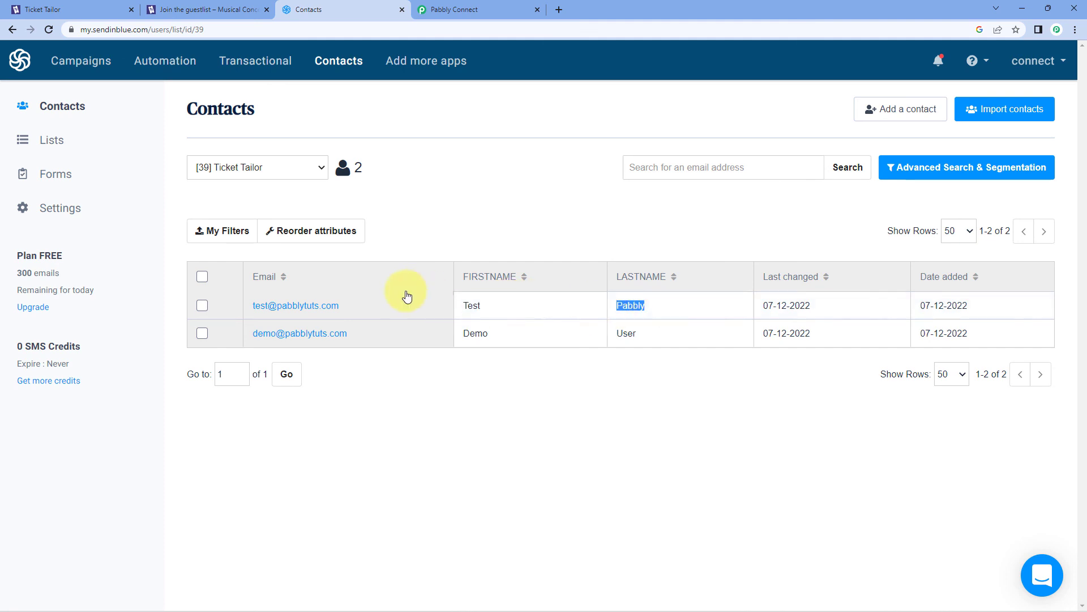
left_click_drag(362, 303, 287, 271)
left_click(493, 187)
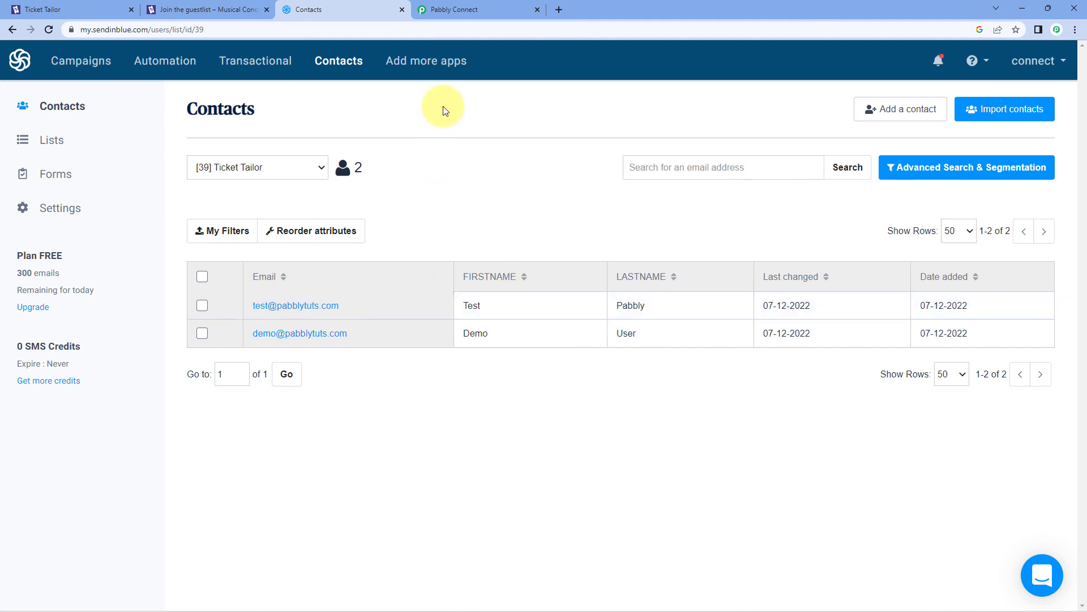
left_click(473, 8)
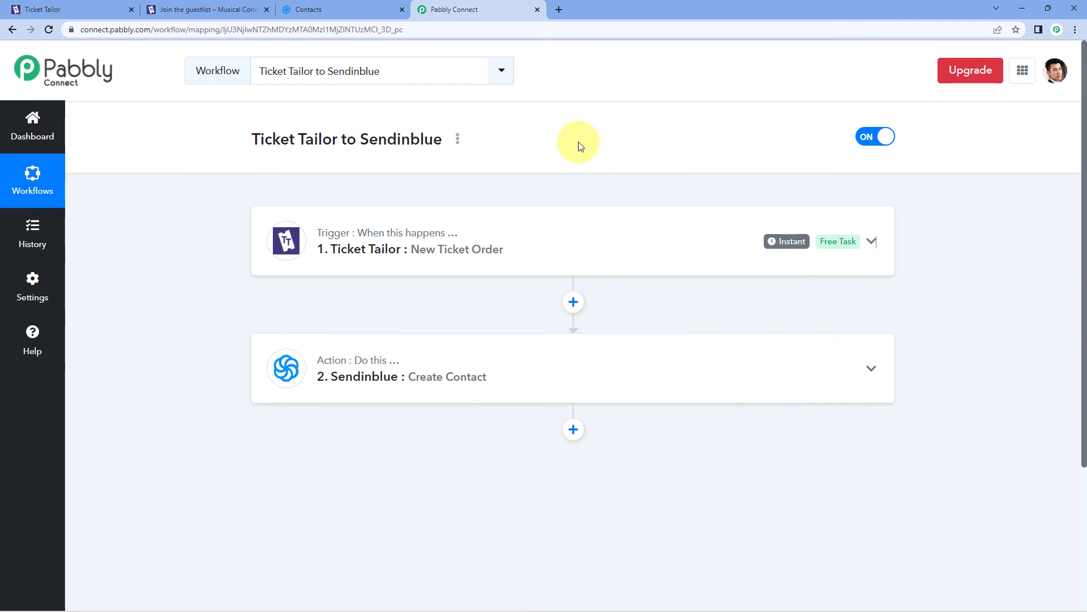